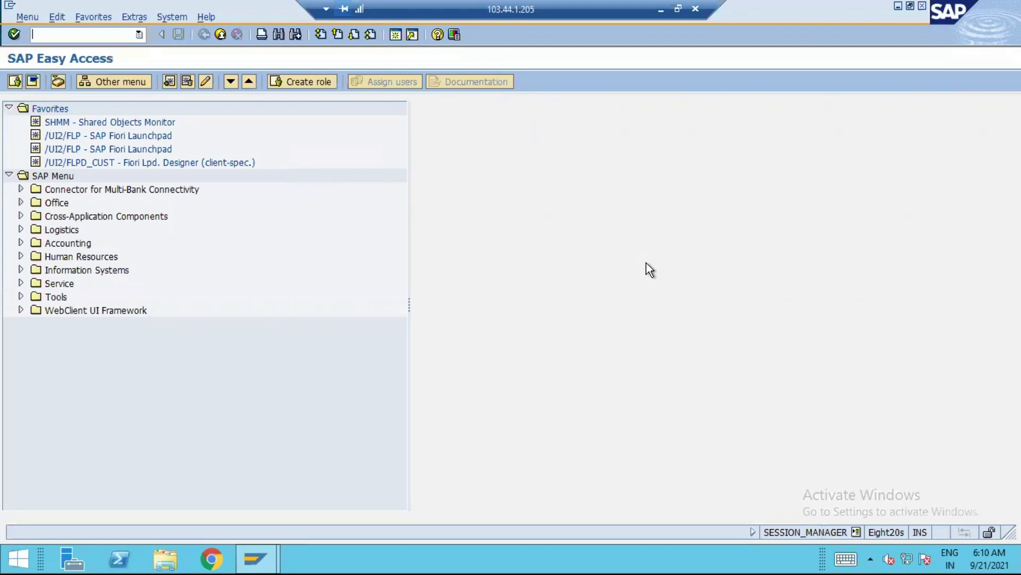
Set the controlling area to A150 using transaction OKKS
type("okks")
key("Return")
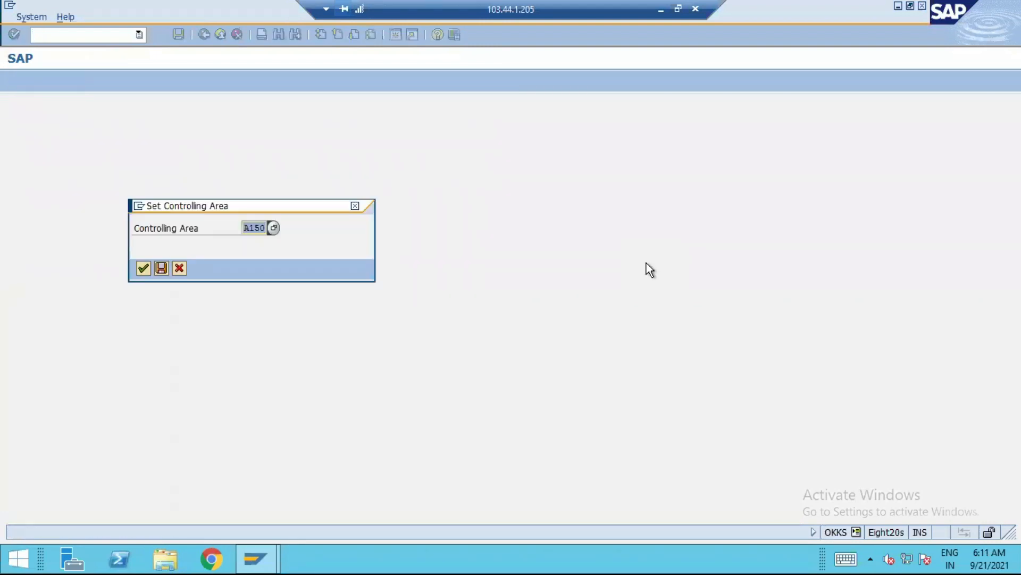
key("Return")
Open transaction OKKP to display the overview of controlling areas
type("spr")
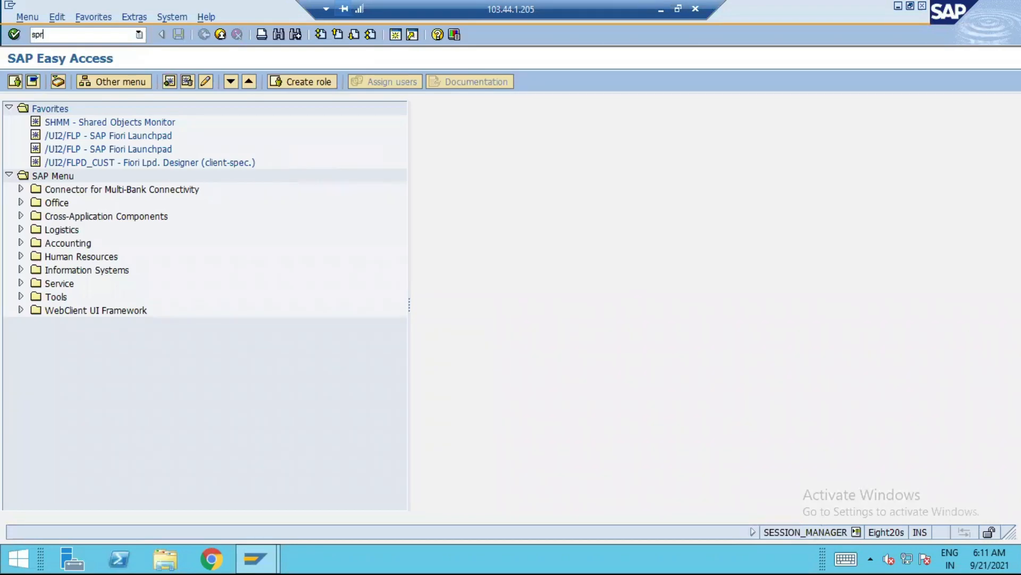
key("BackSpace")
key("BackSpace")
key("BackSpace")
type("okkp")
key("Return")
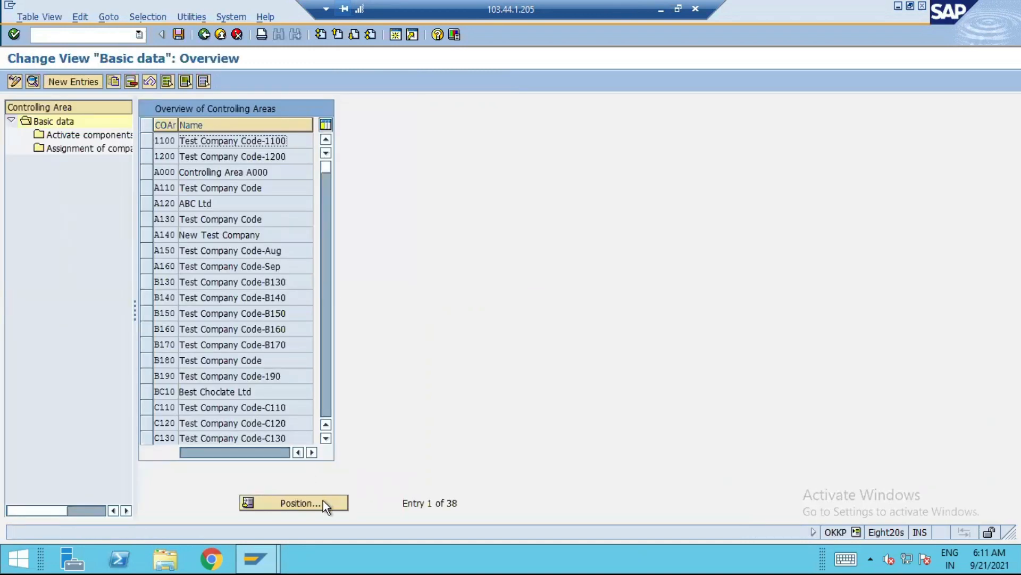
Locate controlling area A150 and display its Activate components/control indicators settings
left_click(323, 503)
type("A150")
key("Return")
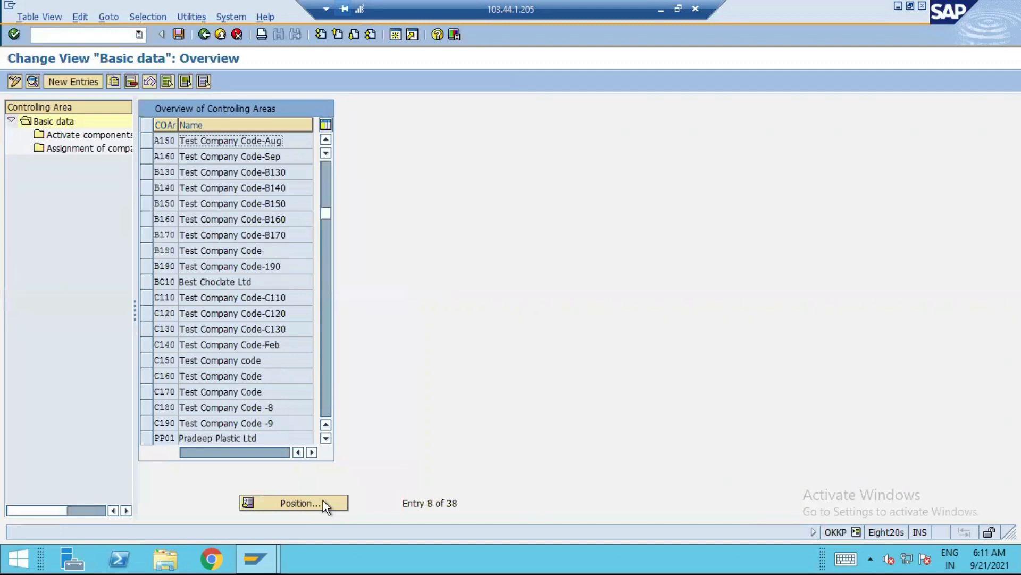
left_click(144, 142)
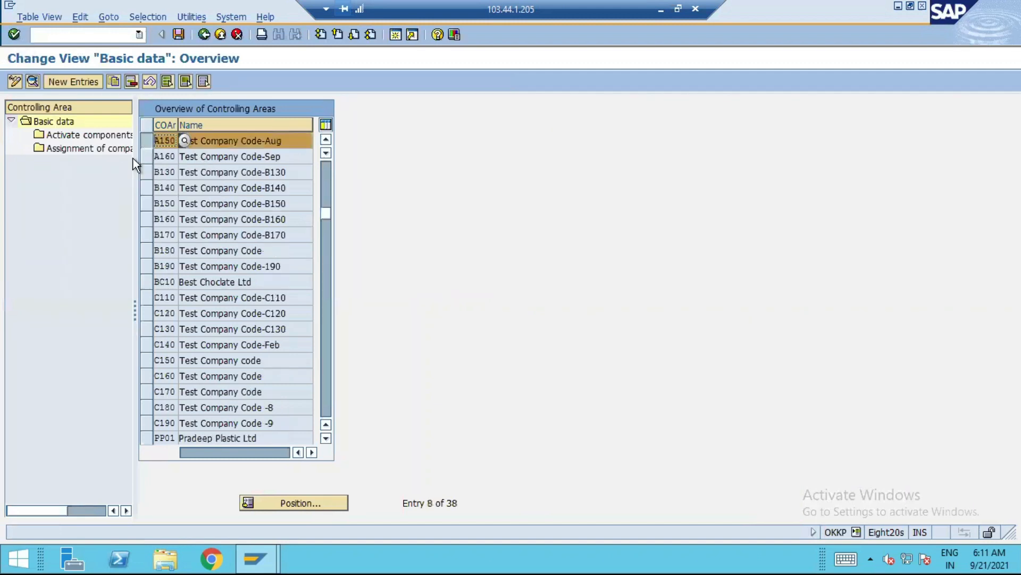
left_click(71, 139)
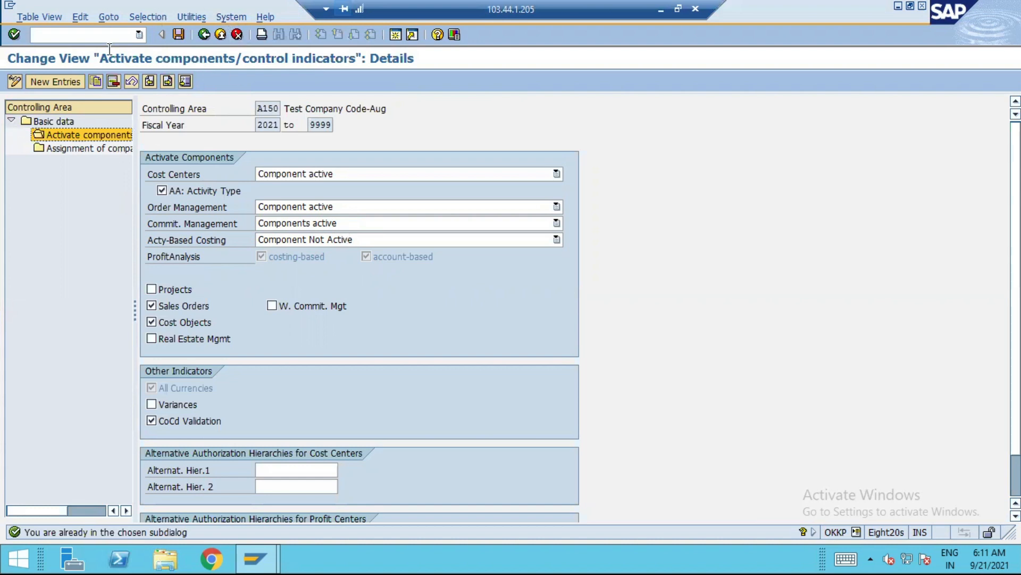
Switch to transaction SPRO and display the SAP Customizing Implementation Guide
left_click(85, 36)
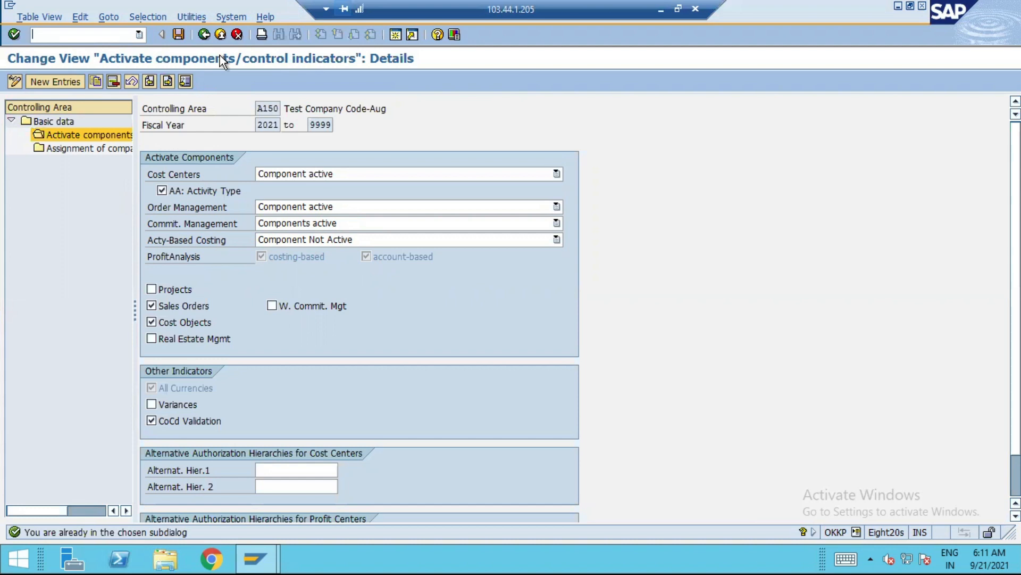
type("/nspro")
key("Return")
left_click(95, 82)
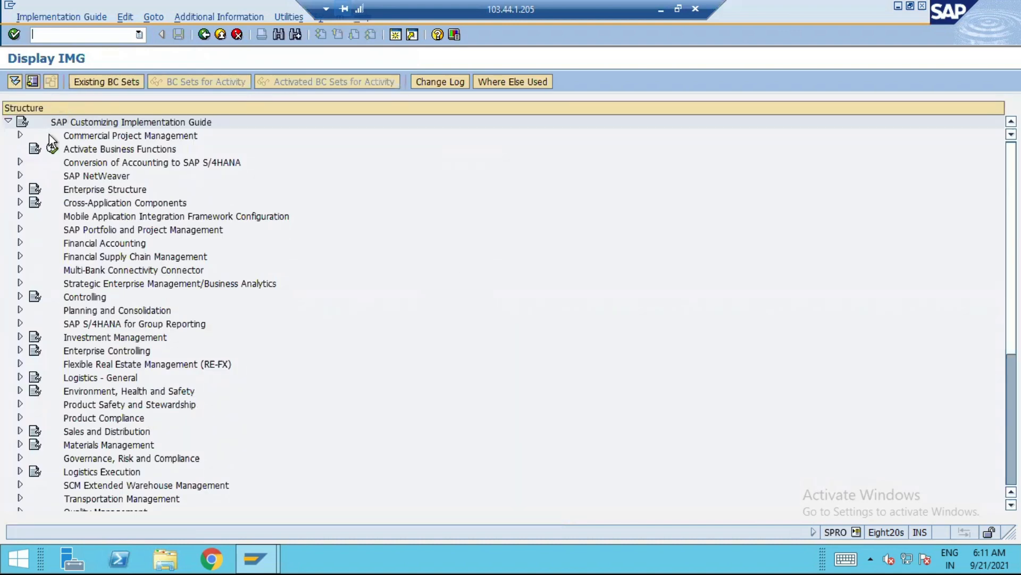
Open Define Settings for Ledgers and Currency Types under the General Ledger migration preparations and dismiss the consistency check messages
left_click(21, 162)
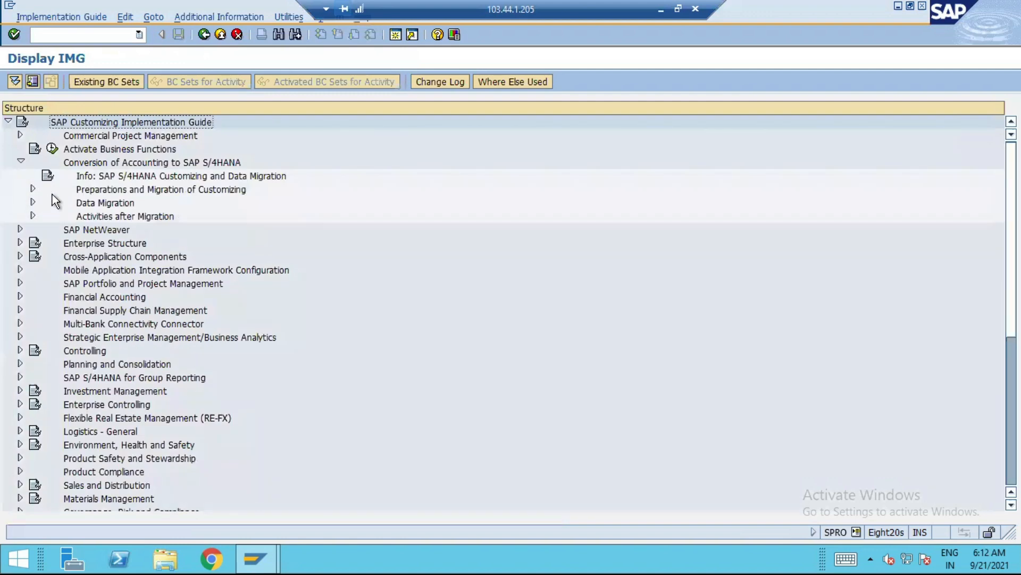
left_click(33, 189)
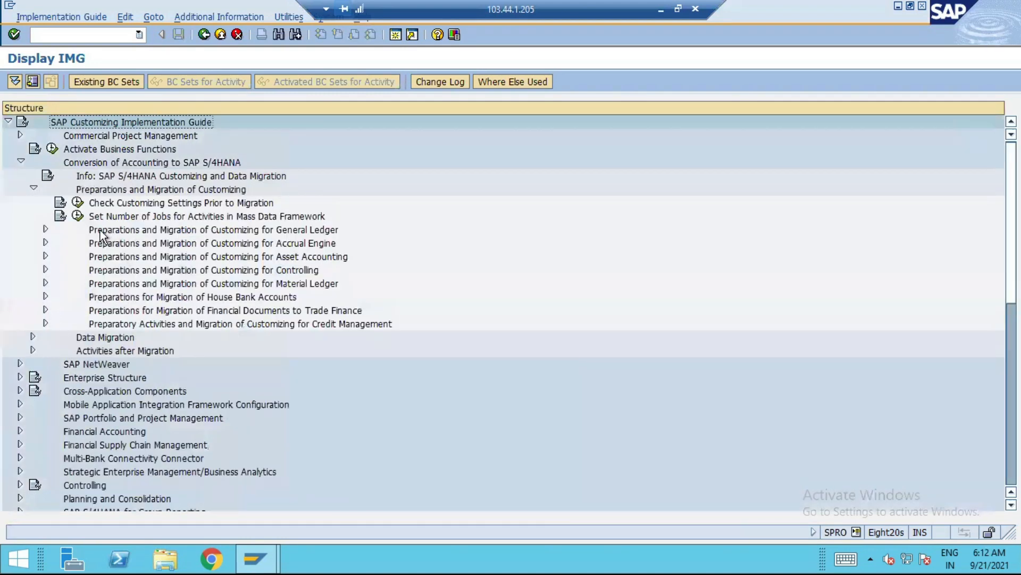
left_click(47, 229)
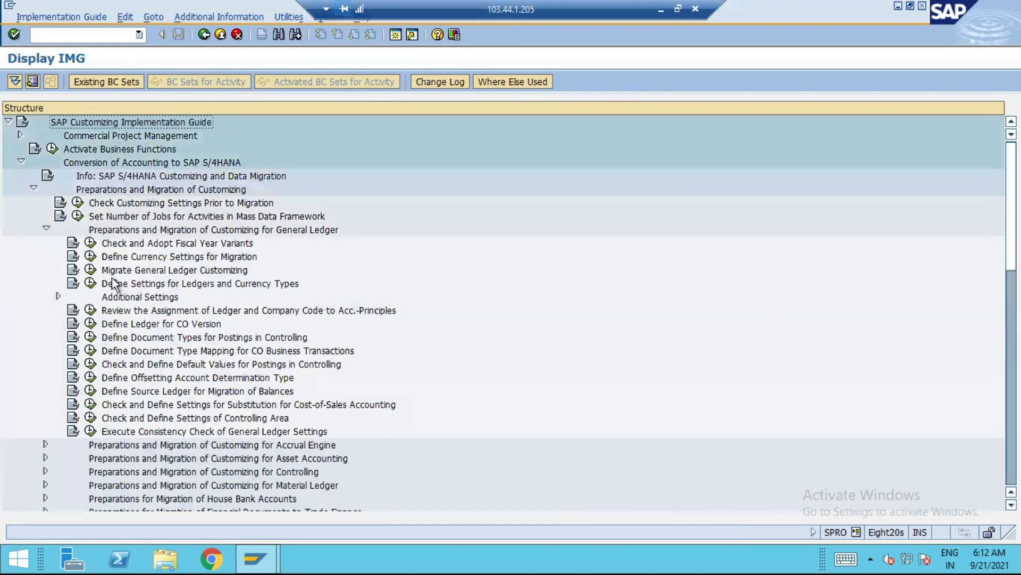
left_click(90, 285)
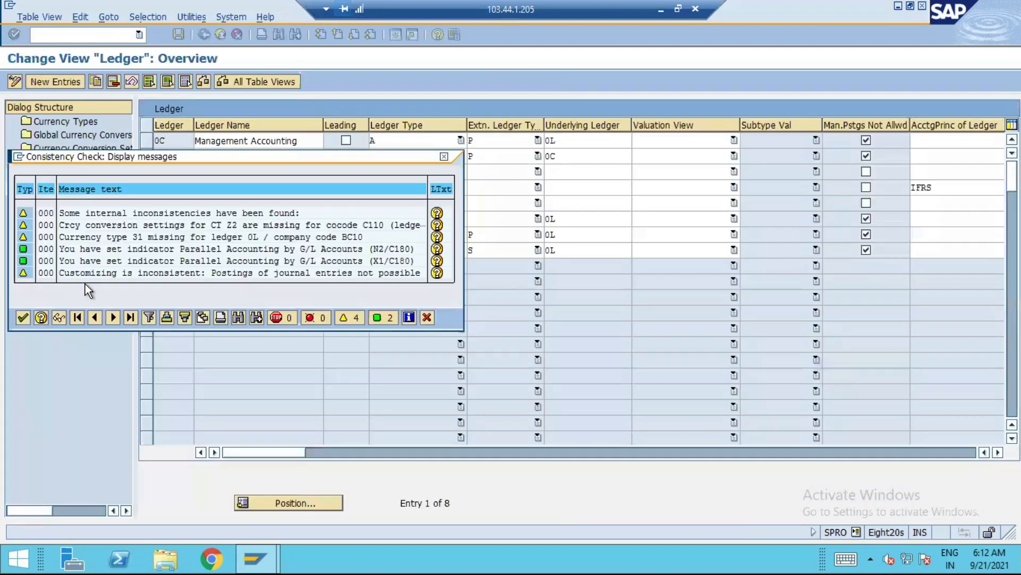
left_click(22, 318)
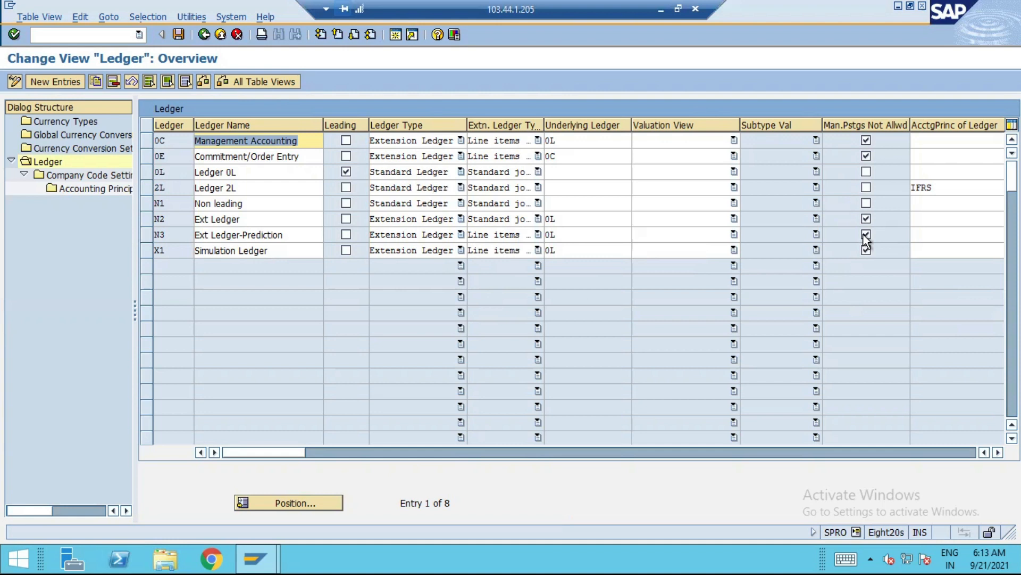
Open the company code settings of extension ledger N3 and look for company code A150
left_click(151, 235)
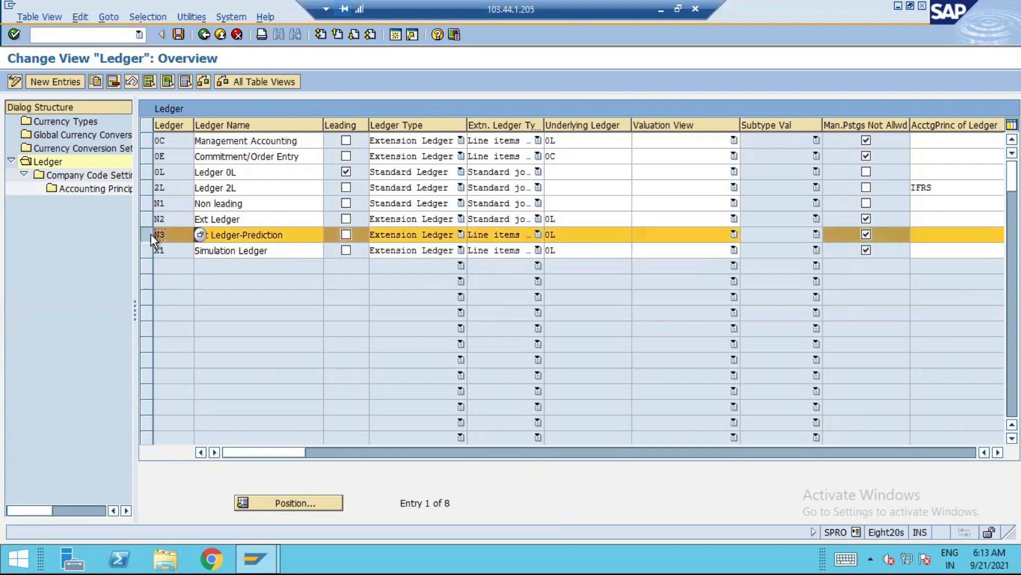
double_click(80, 175)
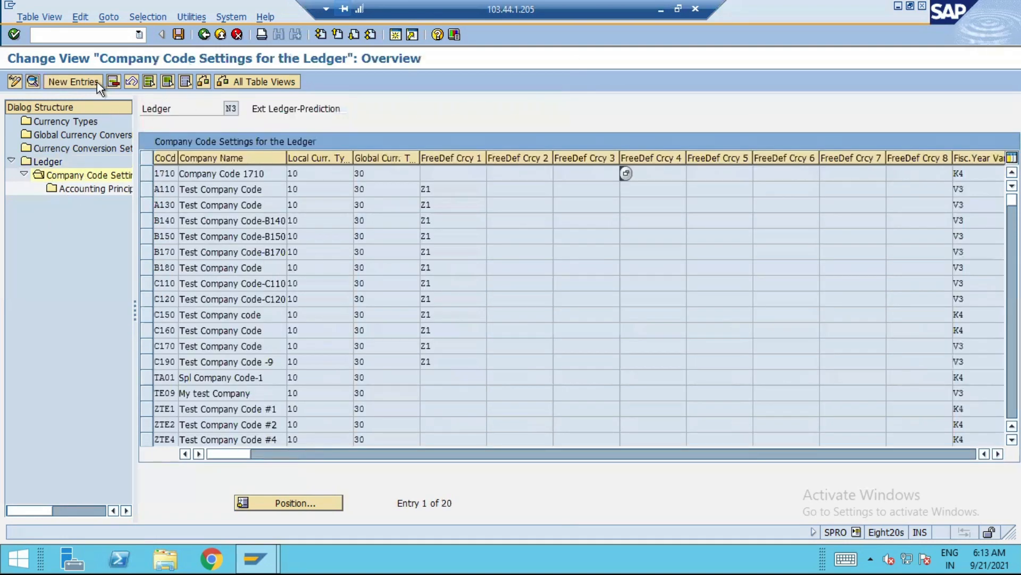
left_click(325, 498)
type("a150")
key("Return")
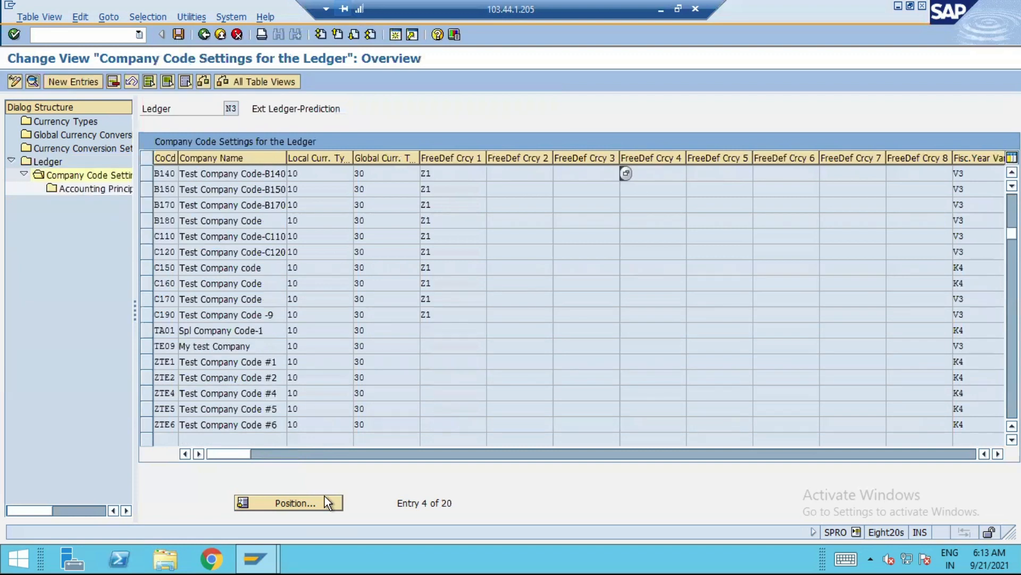
Create a new company code settings entry for company code A150 in ledger N3
left_click(73, 83)
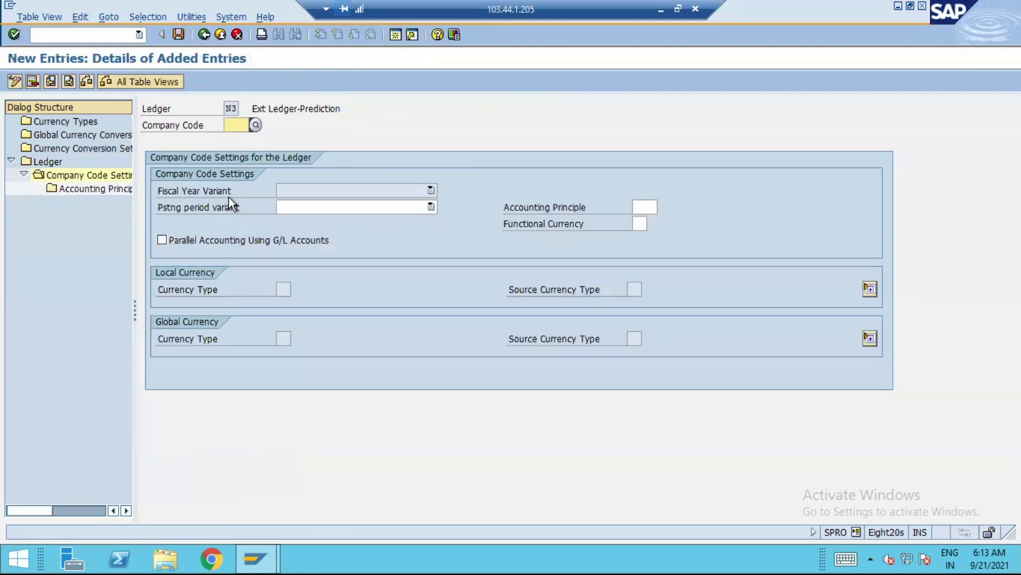
type("a150")
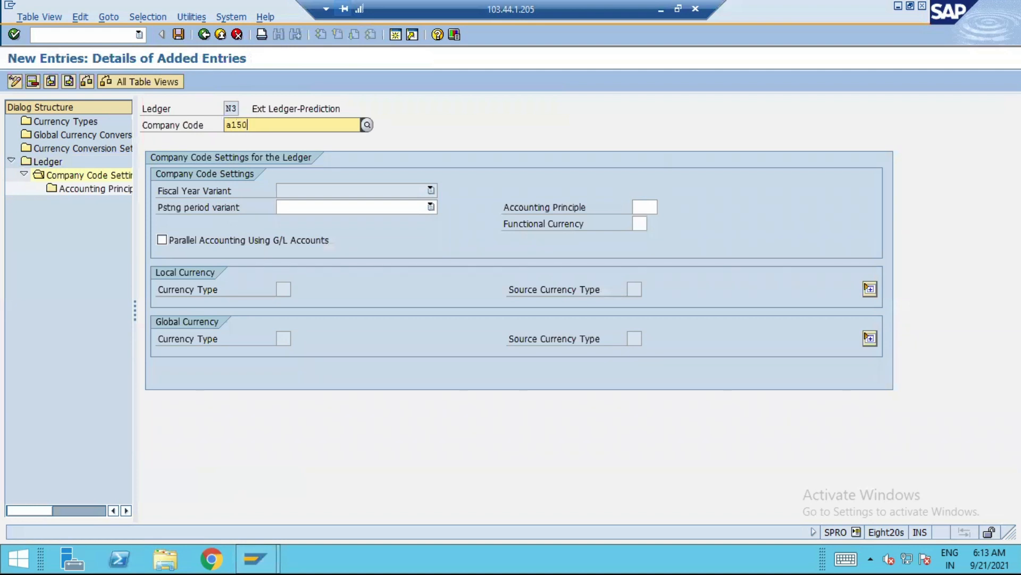
left_click(325, 153)
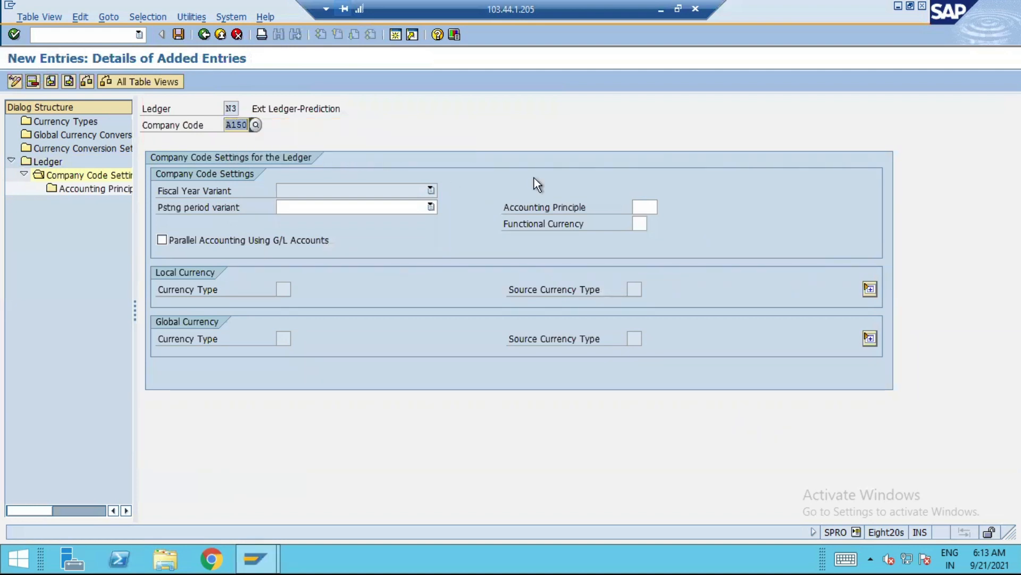
key("Return")
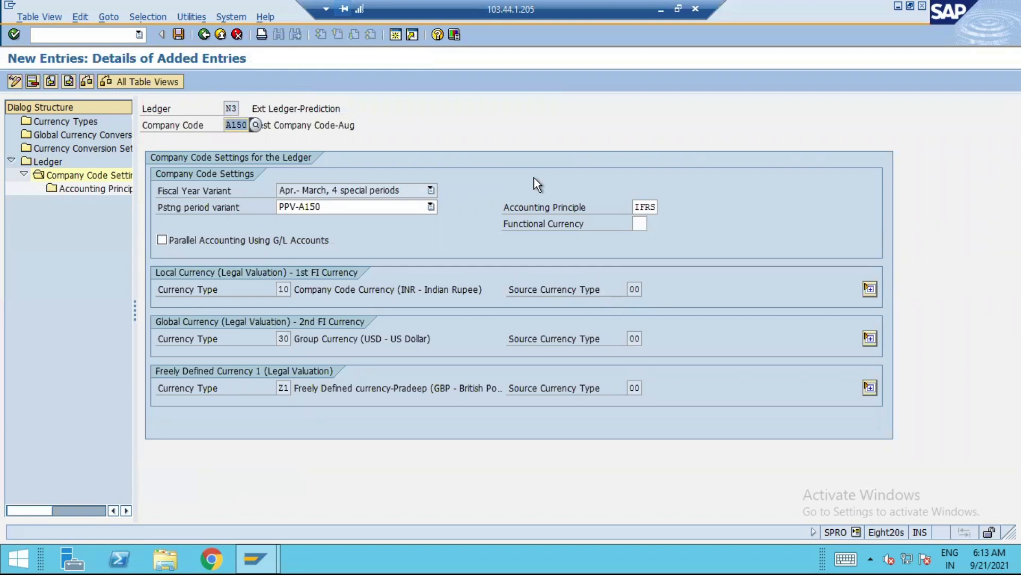
Assign accounting principle IFRS to ledger N3 and company code A150, and save it to the proposed customizing request
double_click(92, 190)
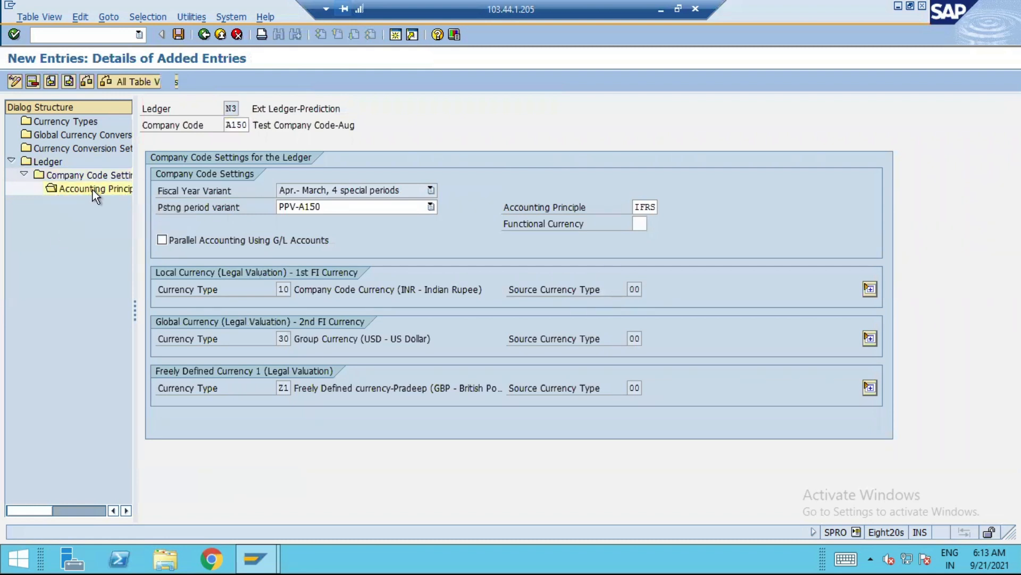
left_click(64, 81)
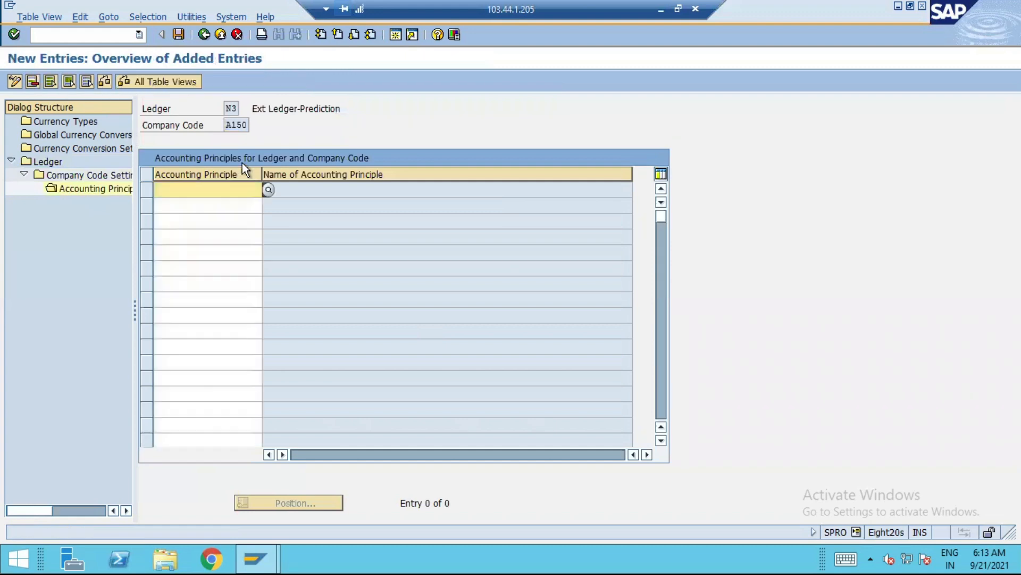
type("IFRS")
key("Return")
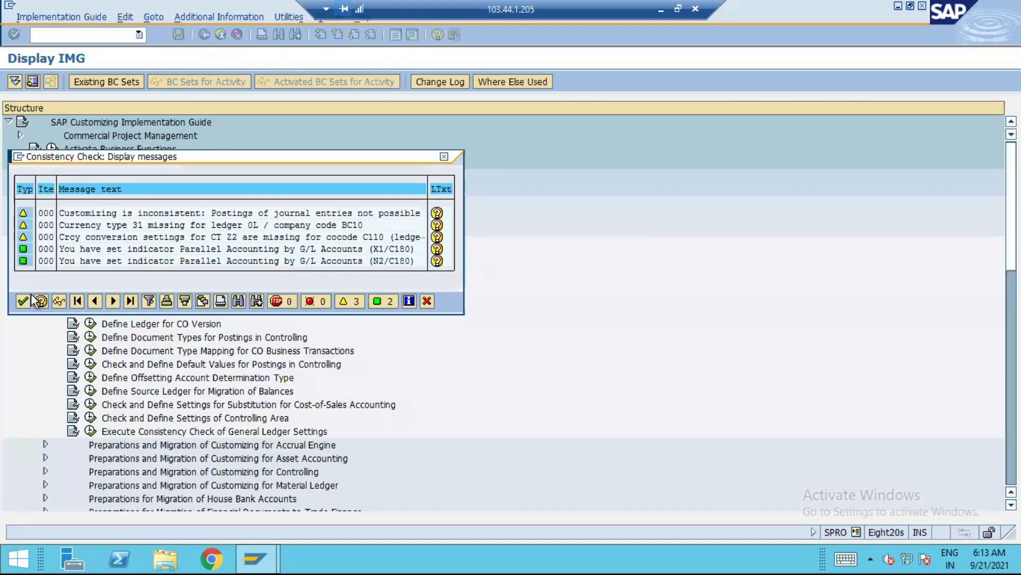
left_click(26, 297)
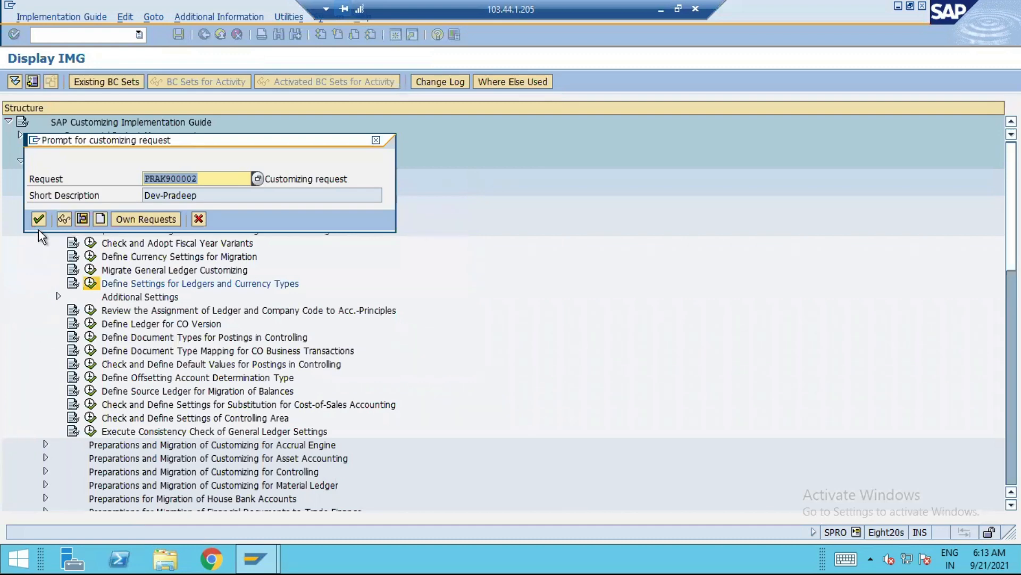
left_click(38, 219)
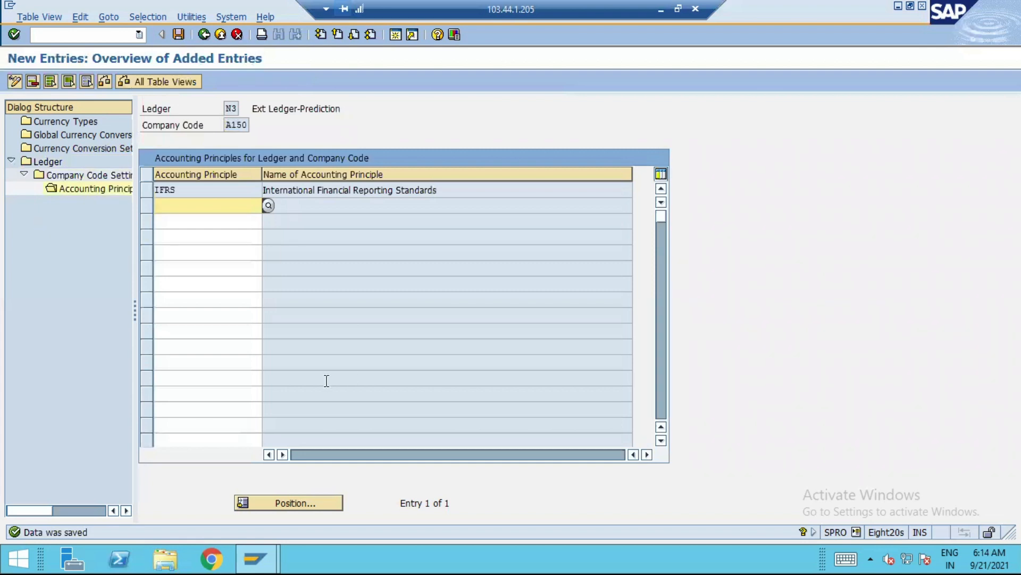
Start transaction SE16N in a new session and load table FINSC_LD_CMP
left_click(396, 34)
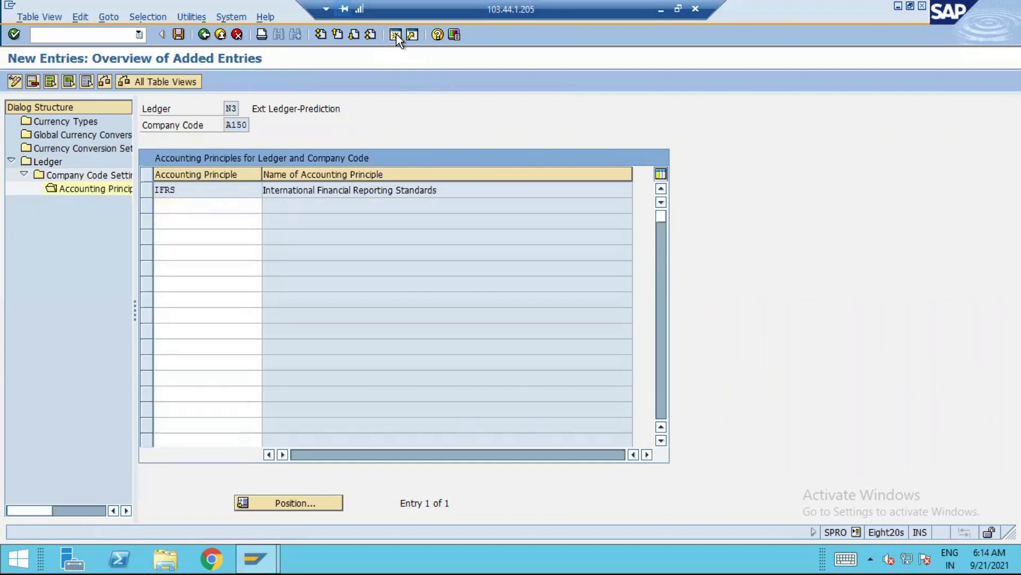
type("se16n")
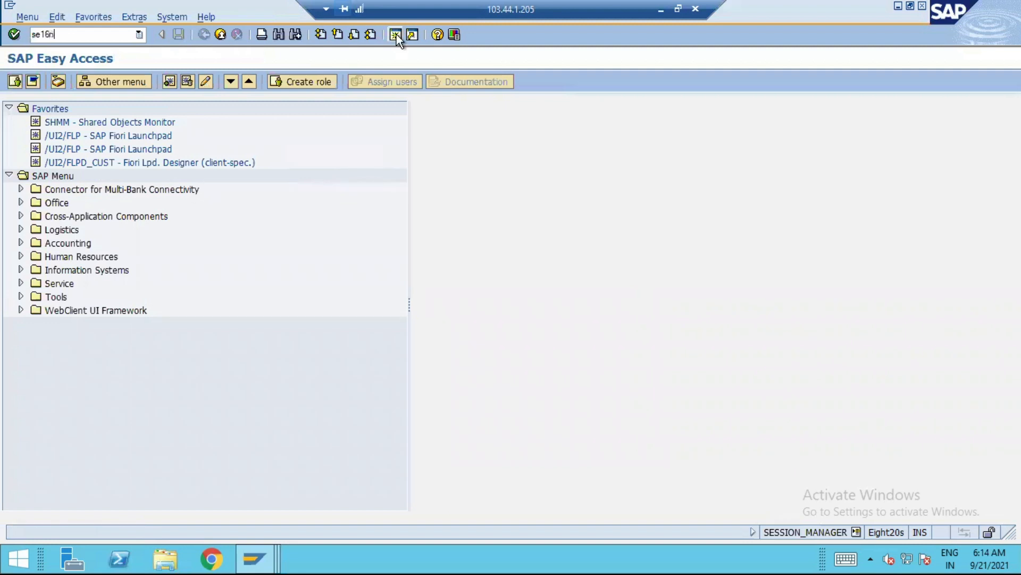
key("Return")
left_click(233, 115)
type("fin")
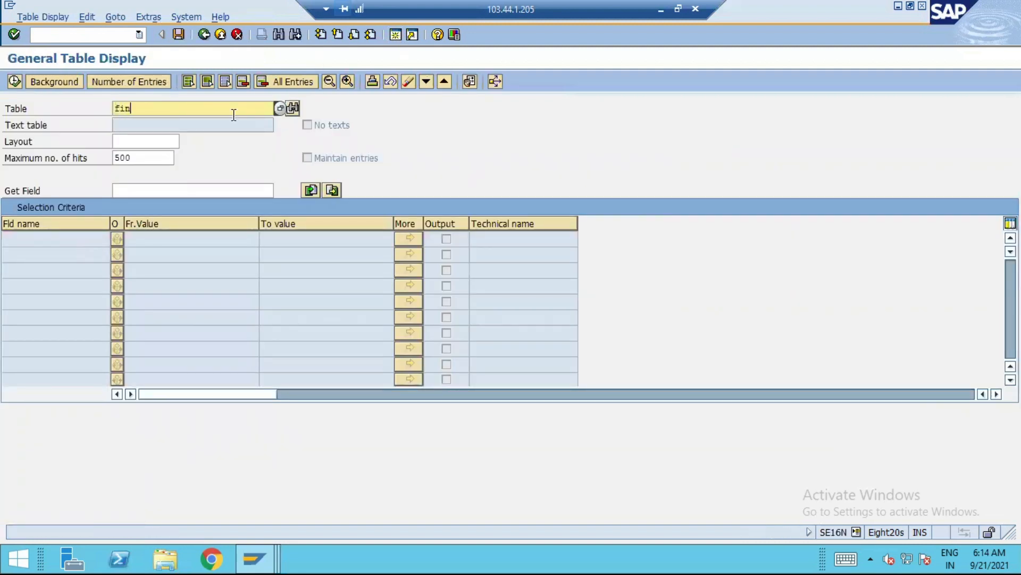
type("sc_ld")
type("mp")
key("Return")
Display the FINSC_LD_CMP entries for company code A150, check its ledger assignments, and leave the table display
left_click(148, 273)
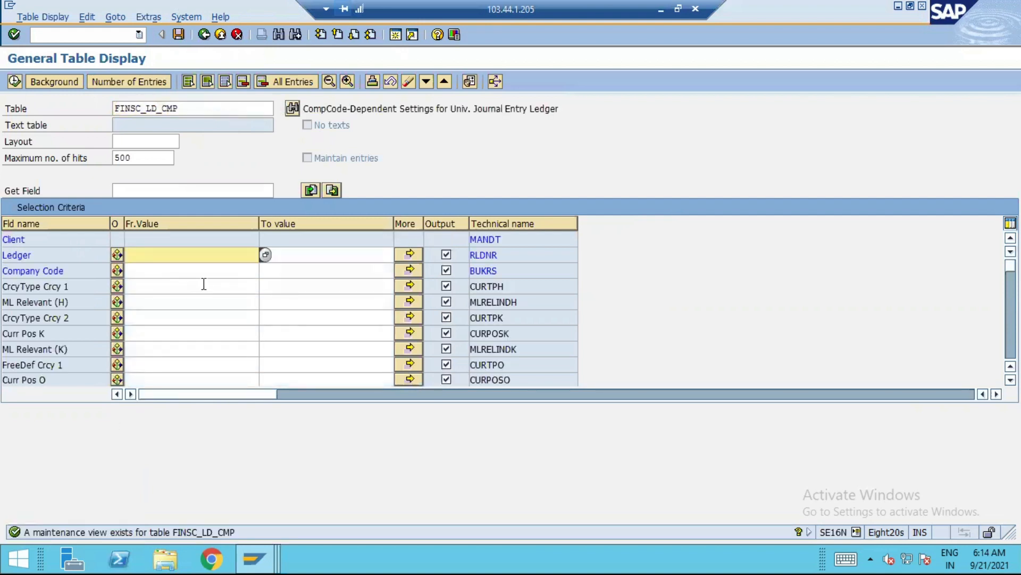
type("a130")
key("BackSpace")
key("BackSpace")
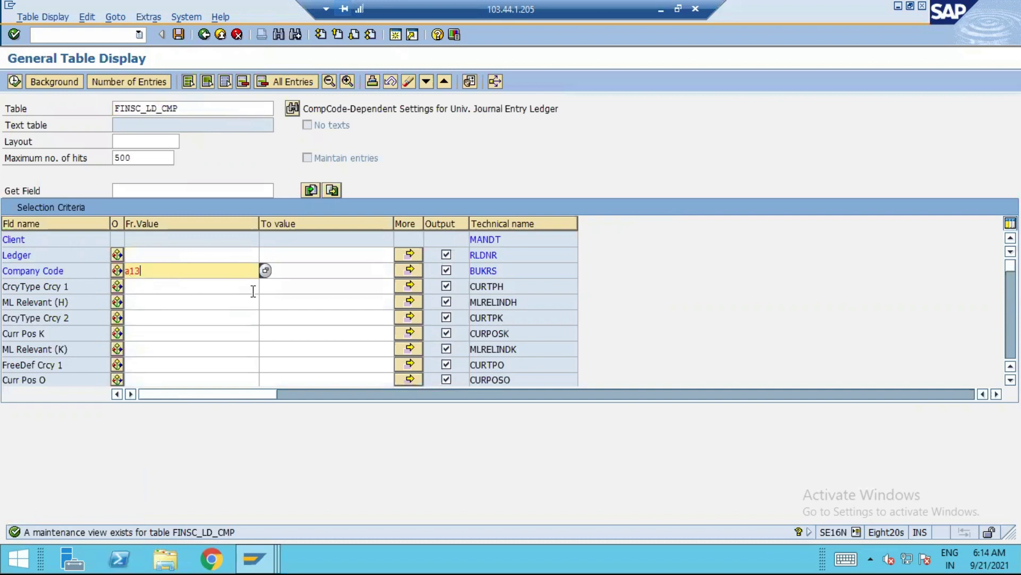
type("50")
key("Return")
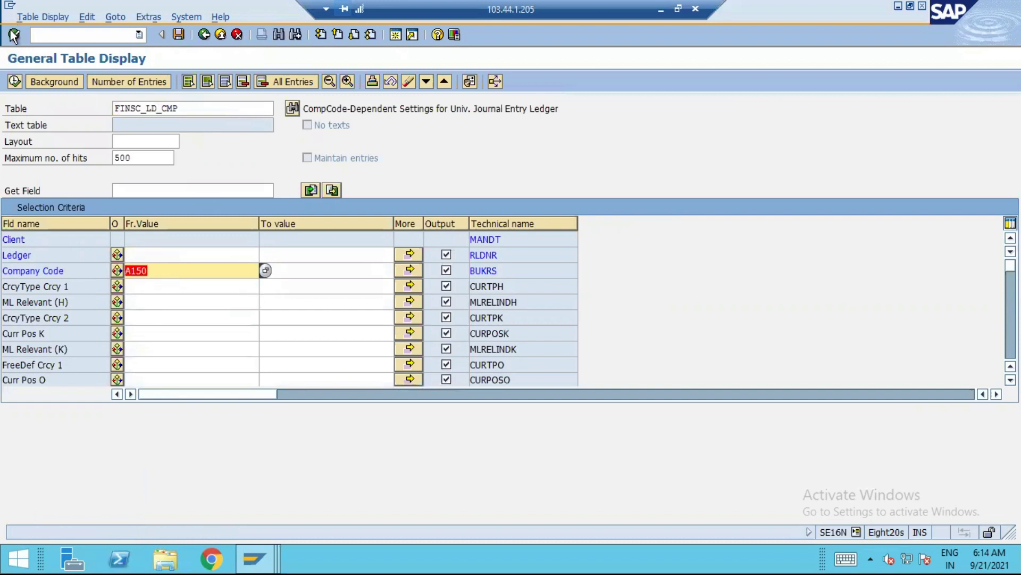
left_click(15, 81)
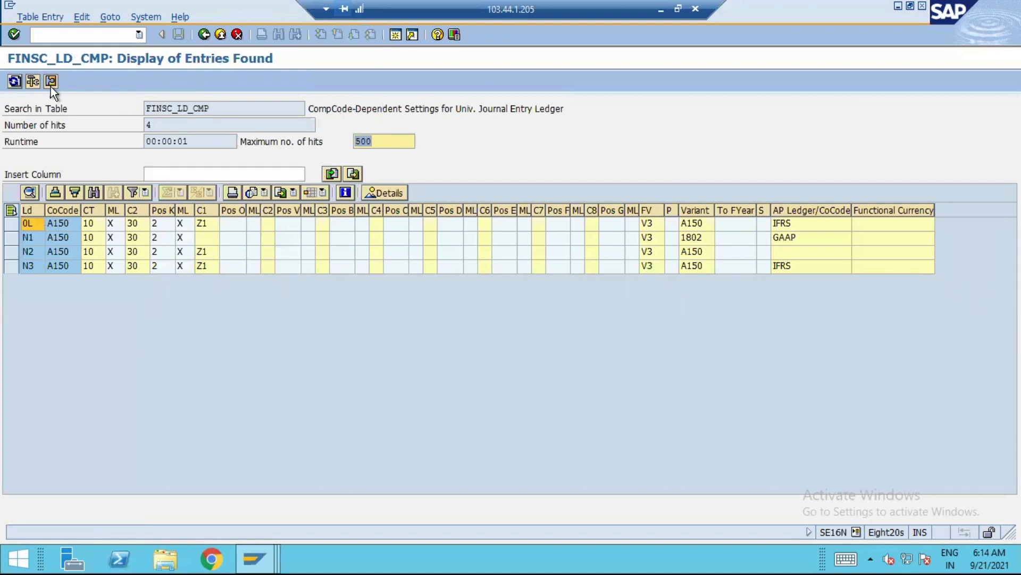
left_click(204, 35)
left_click(203, 35)
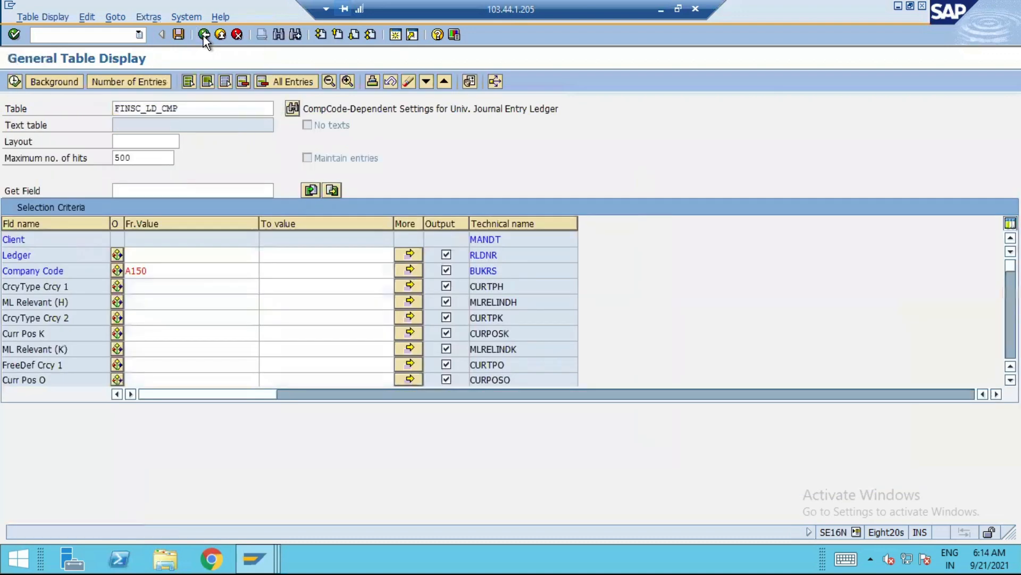
left_click(220, 35)
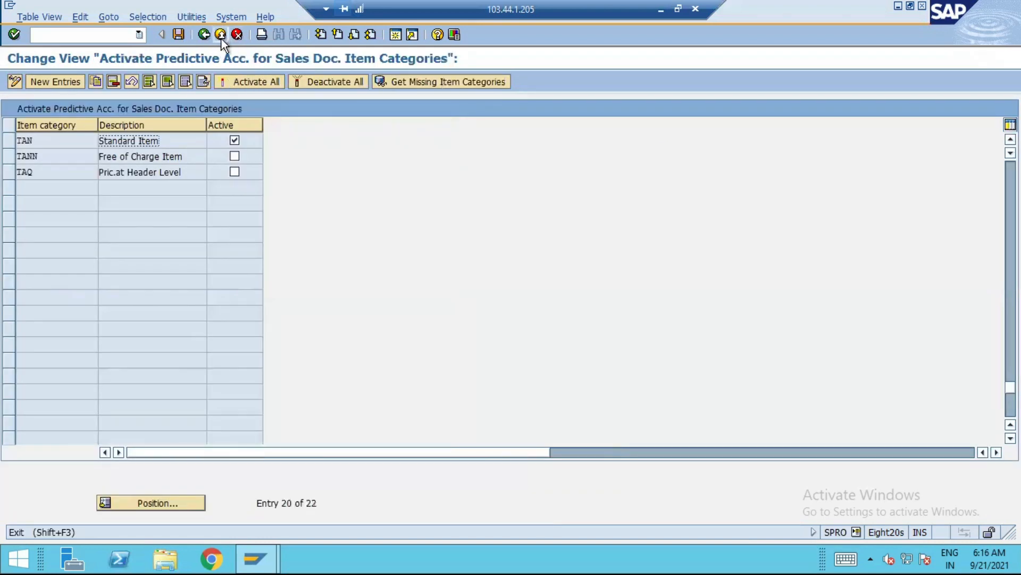
Leave the item category activation view and start transaction VA01 to create a sales document
left_click(221, 38)
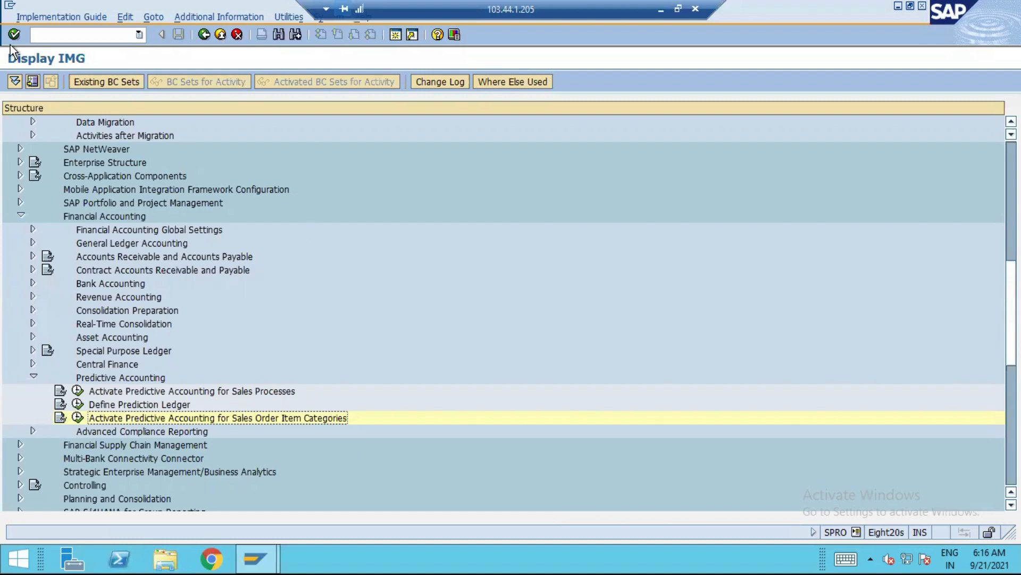
left_click(84, 37)
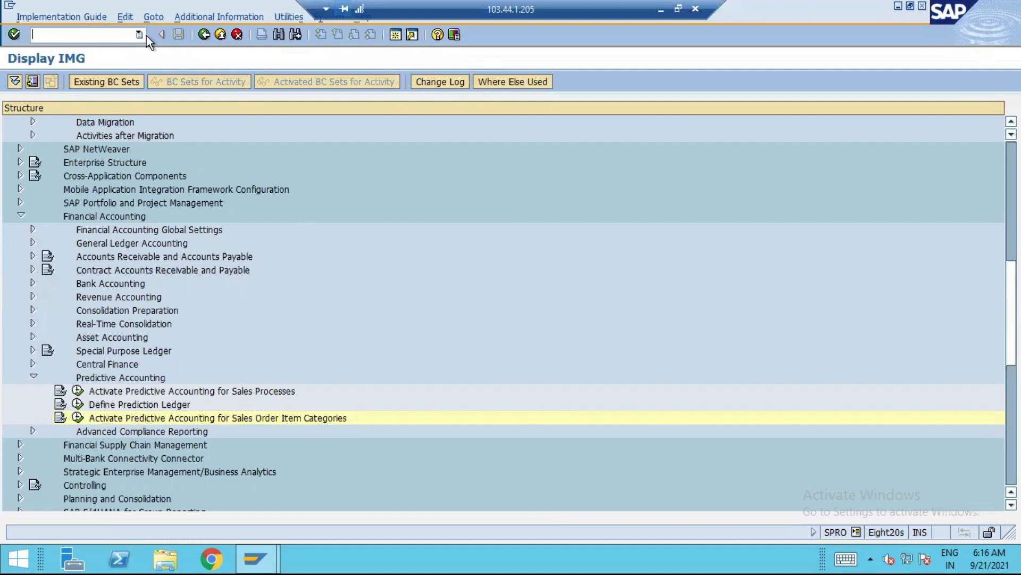
type("/nva01")
key("Return")
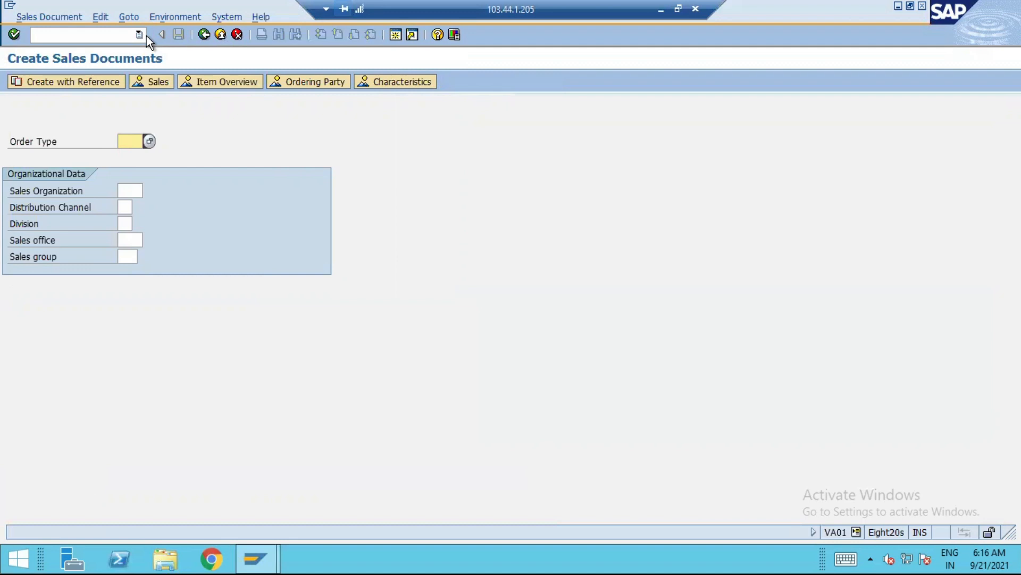
Start a sales order of type OR for sales organization A150, distribution channel TE and division TE
type("OR")
key("Tab")
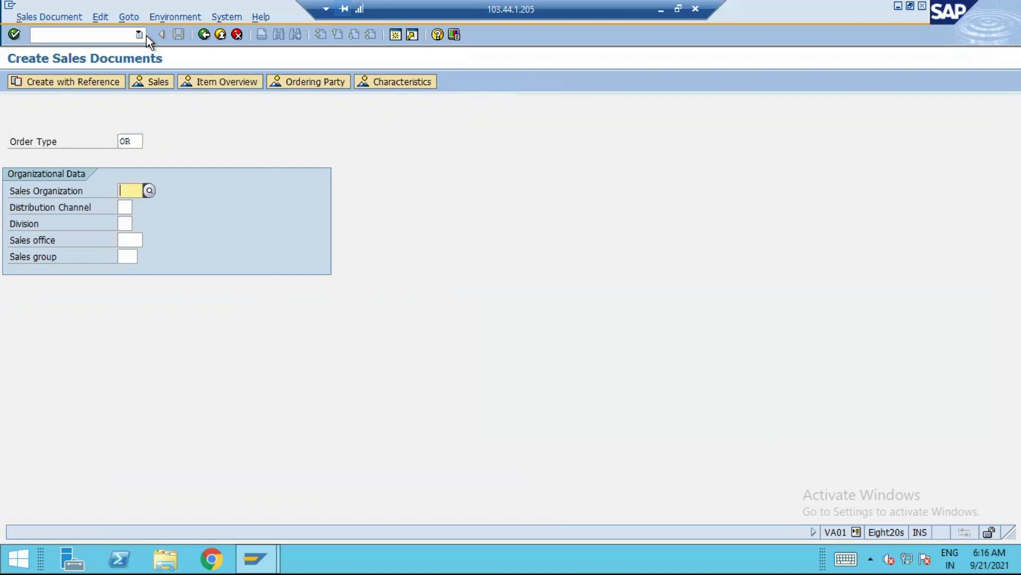
type("A1")
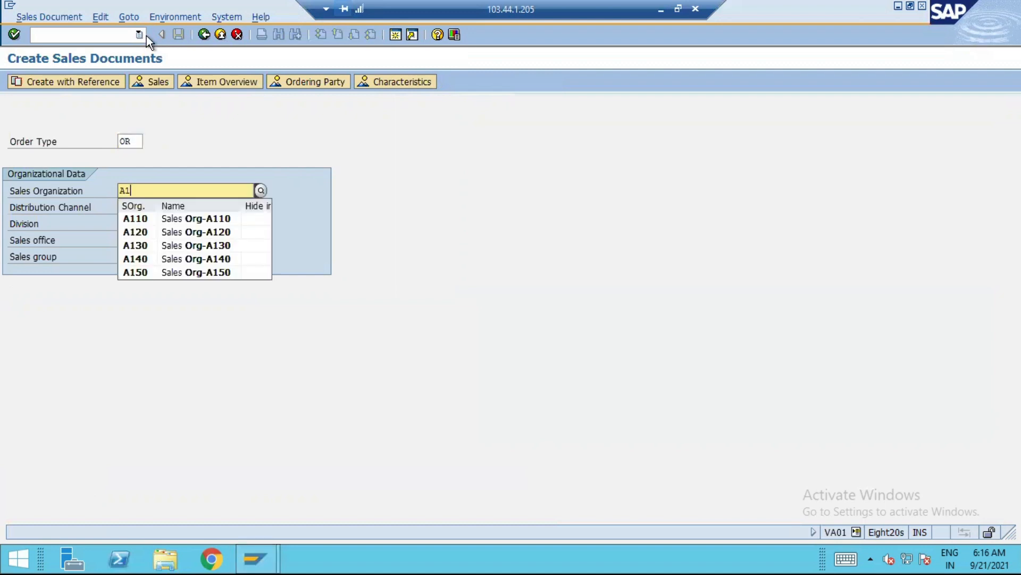
type("50")
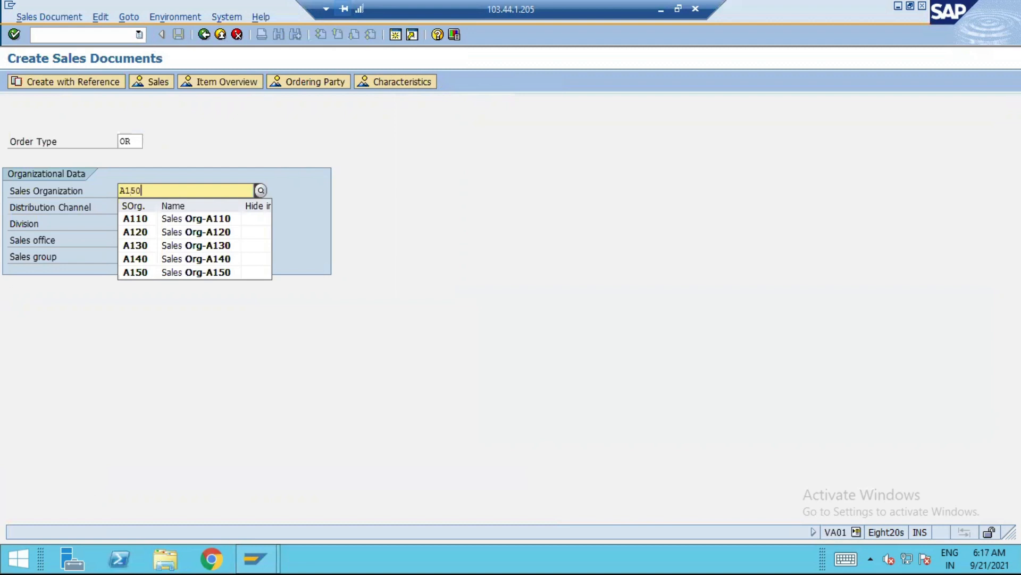
left_click(218, 220)
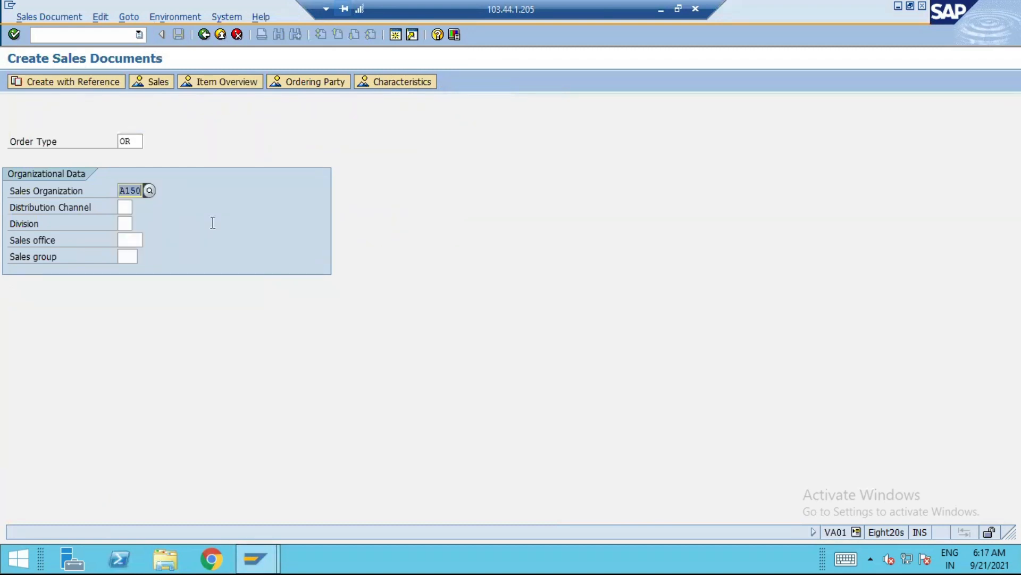
key("Tab")
type("TE")
key("Tab")
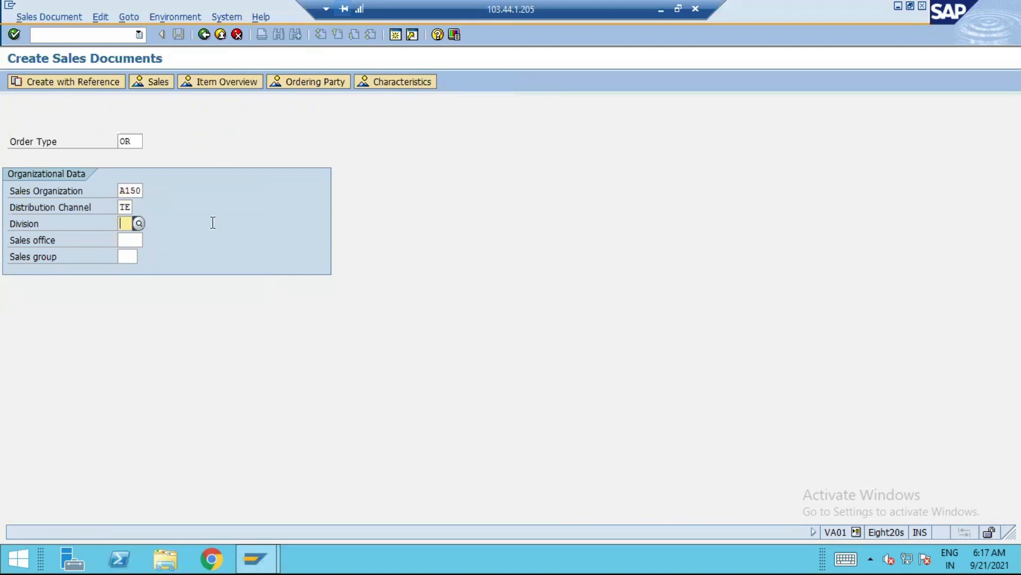
type("TE")
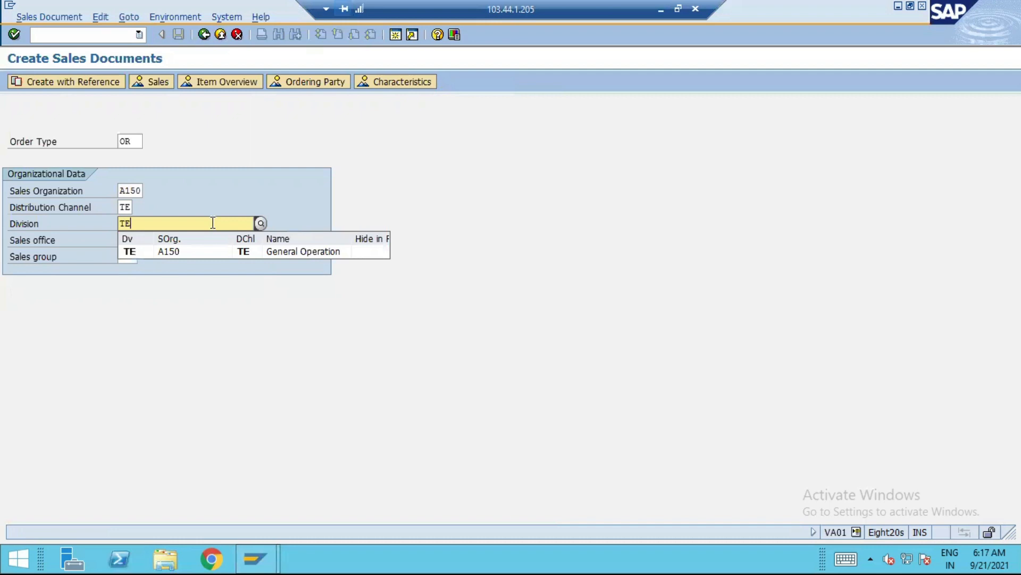
left_click(167, 252)
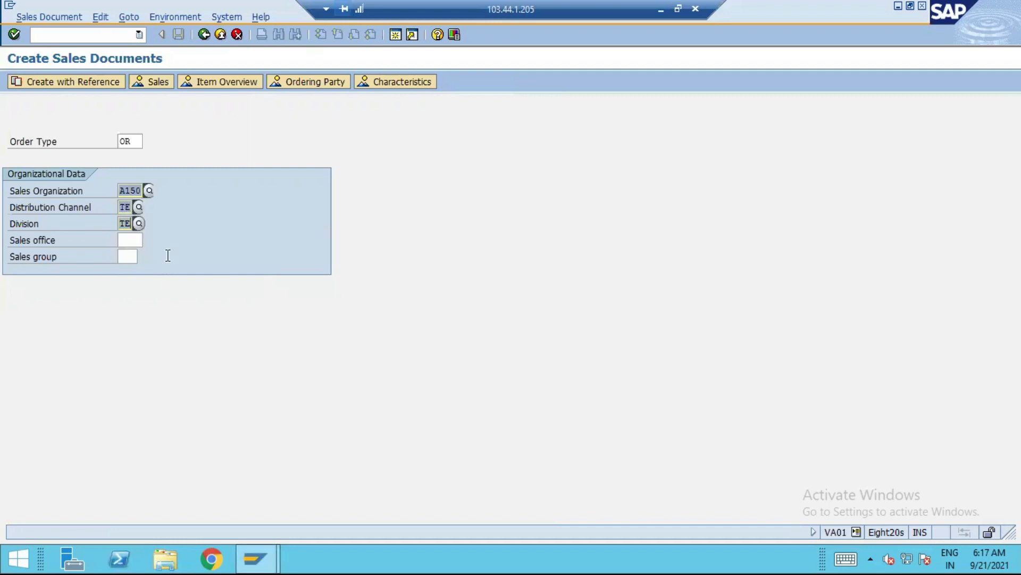
key("Return")
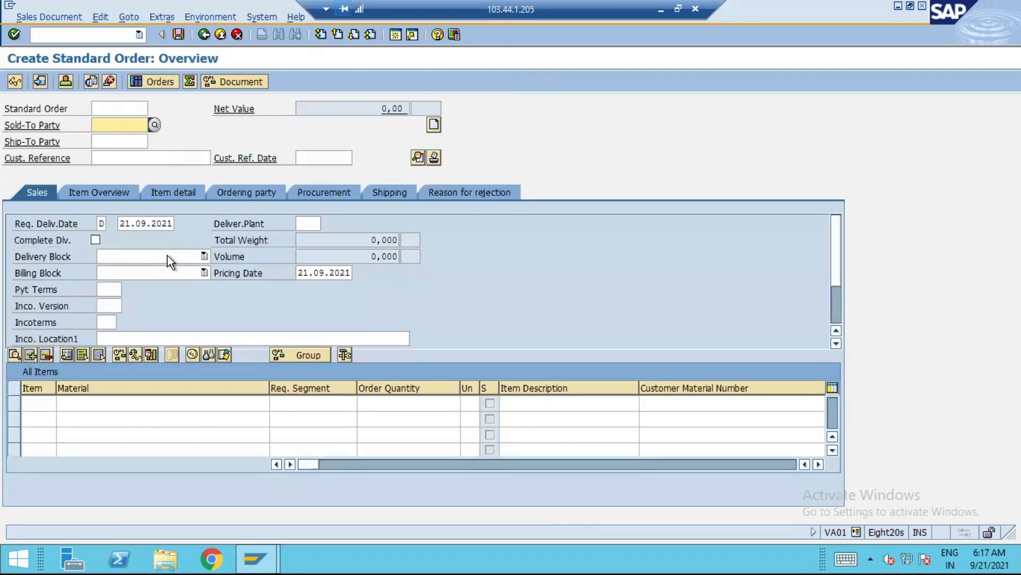
Find the sold-to party with search term A150, assign it to the order, and fill in the customer reference number
left_click(155, 124)
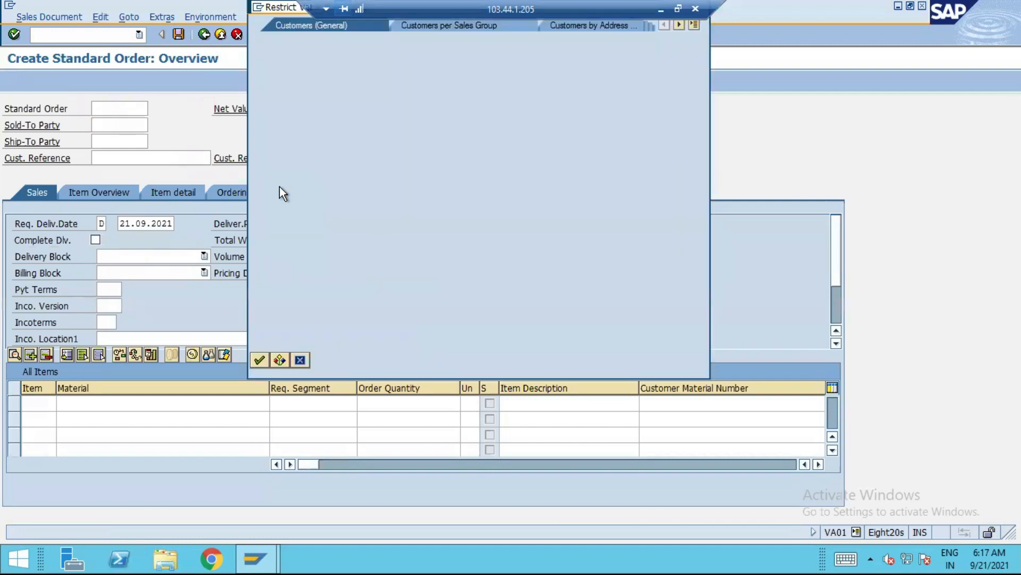
type("A150")
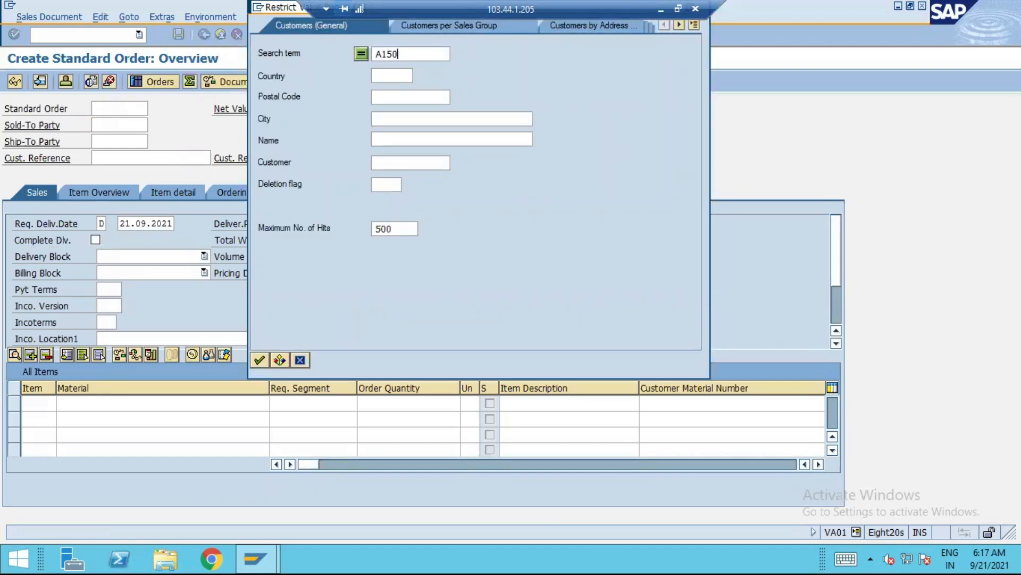
key("Return")
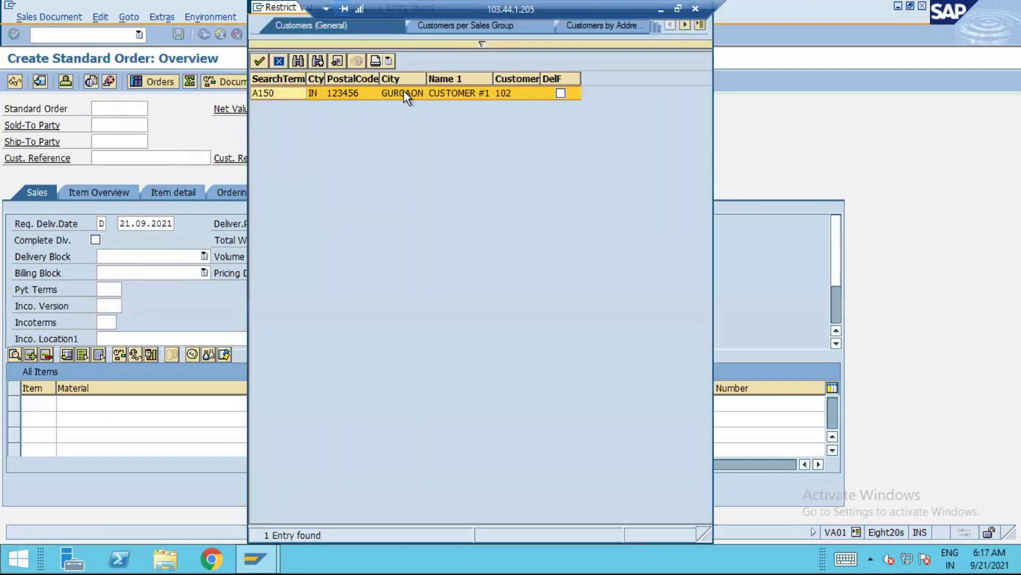
double_click(404, 91)
key("Tab")
key("Tab")
key("Tab")
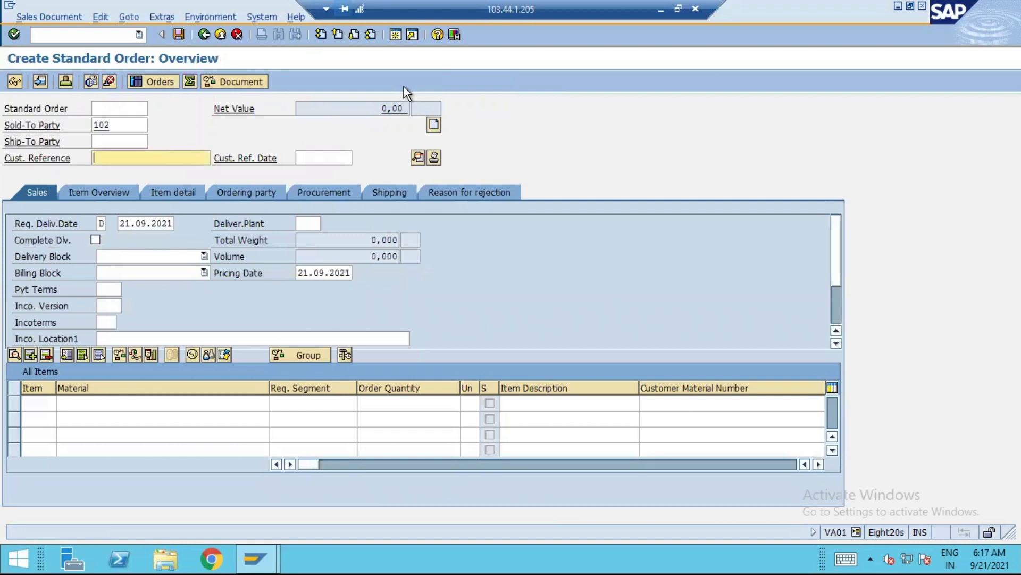
type("124")
key("Tab")
key("Tab")
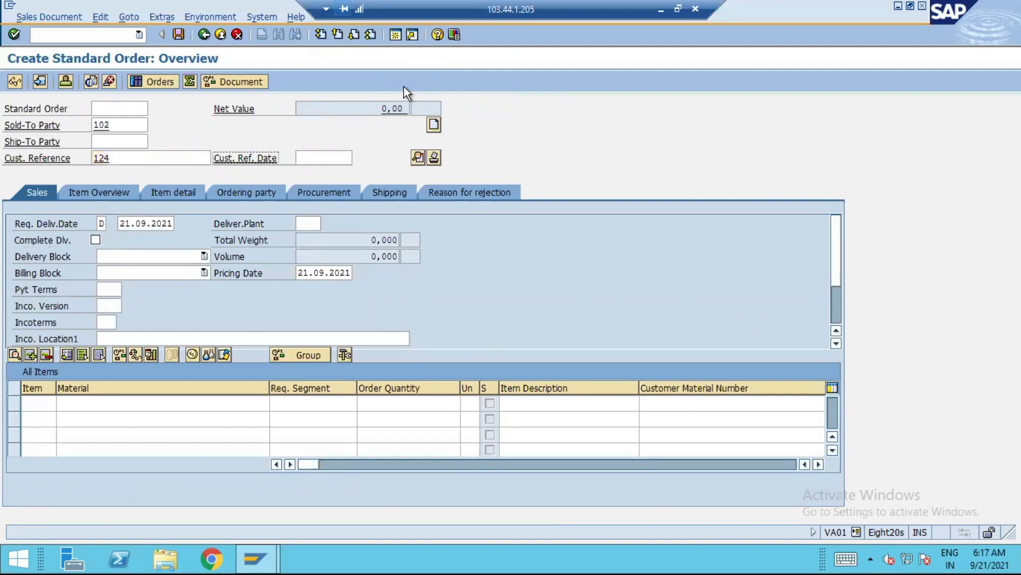
Set the order's delivering plant to A150
key("Tab")
key("Tab")
key("Tab")
key("Tab")
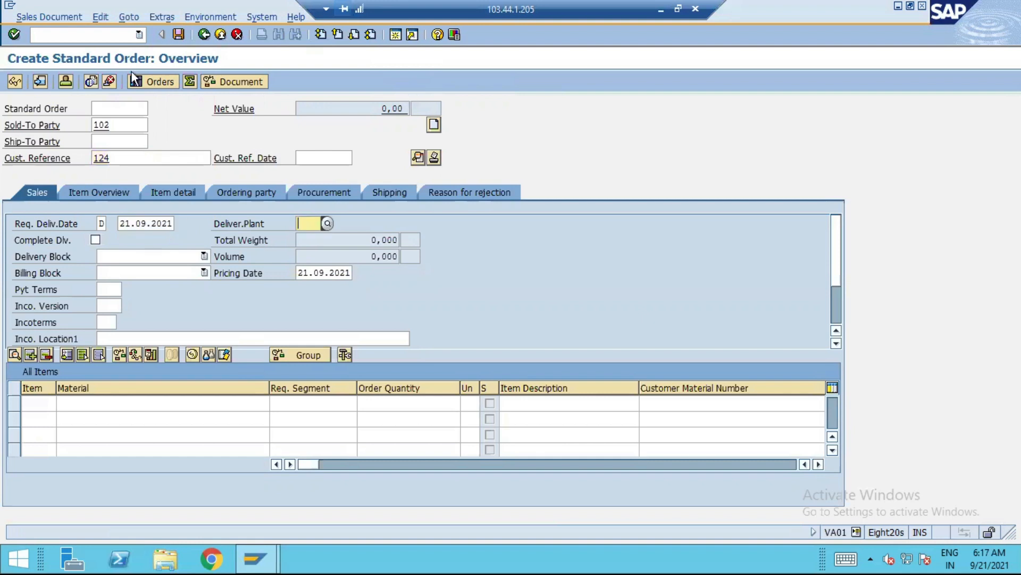
type("A150")
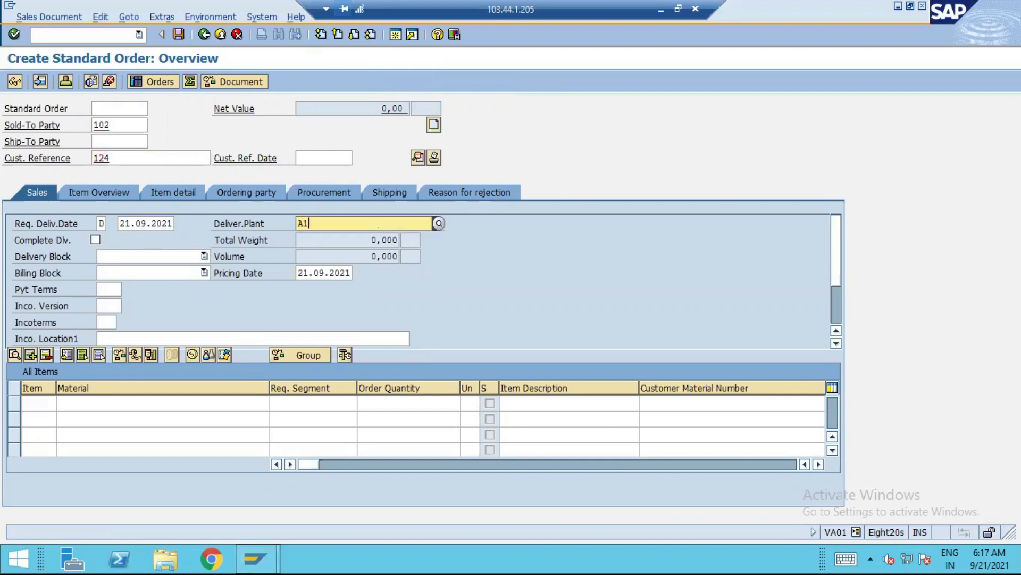
key("Tab")
Set the requested delivery date to 30.09.2021 and require complete delivery for the order
key("shift+Tab")
key("shift+Tab")
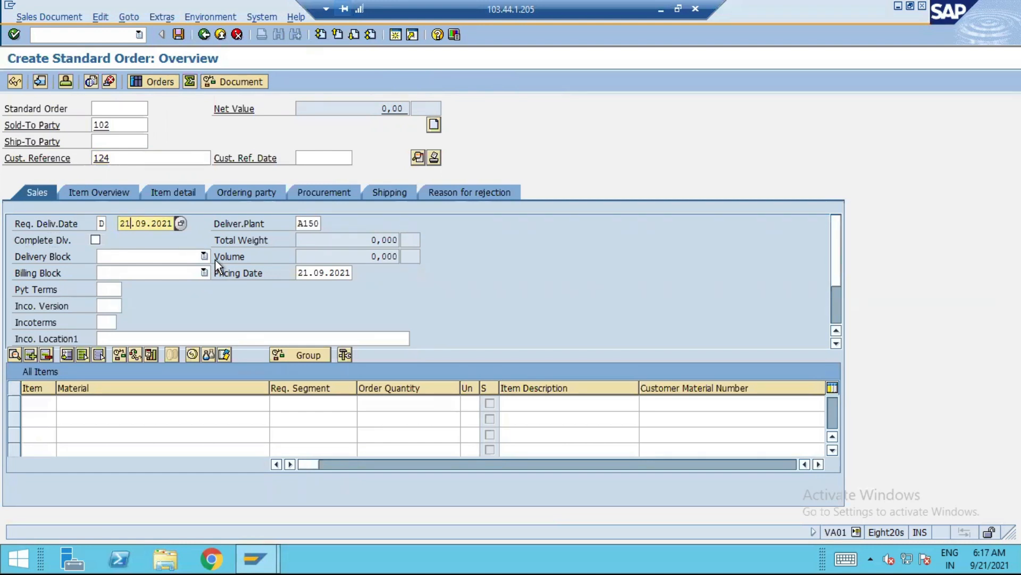
left_click(180, 224)
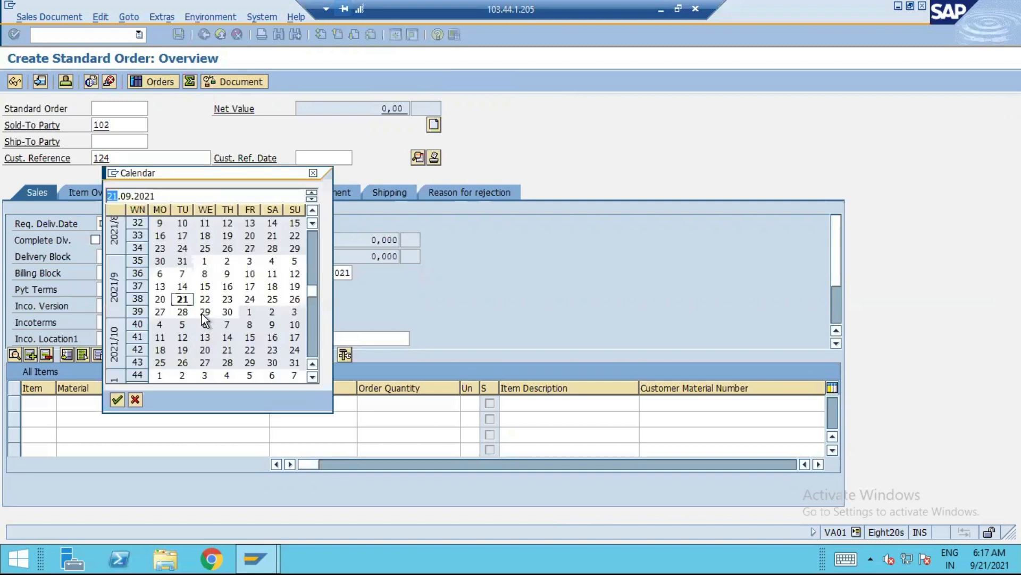
double_click(226, 313)
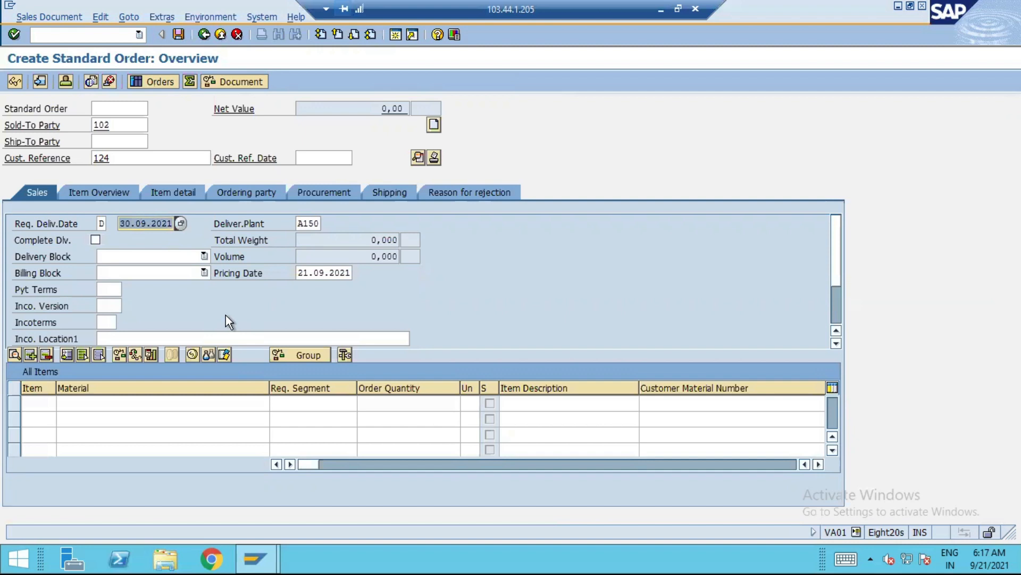
key("Tab")
key("Tab")
key("space")
Enter item number 10 in the first row of the order's item list
left_click(29, 400)
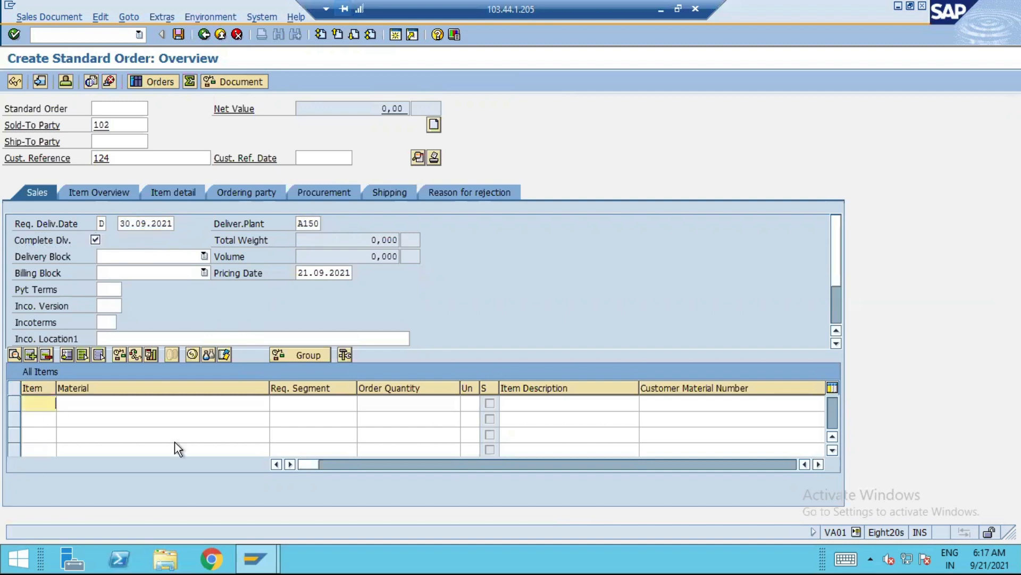
type("10")
key("Tab")
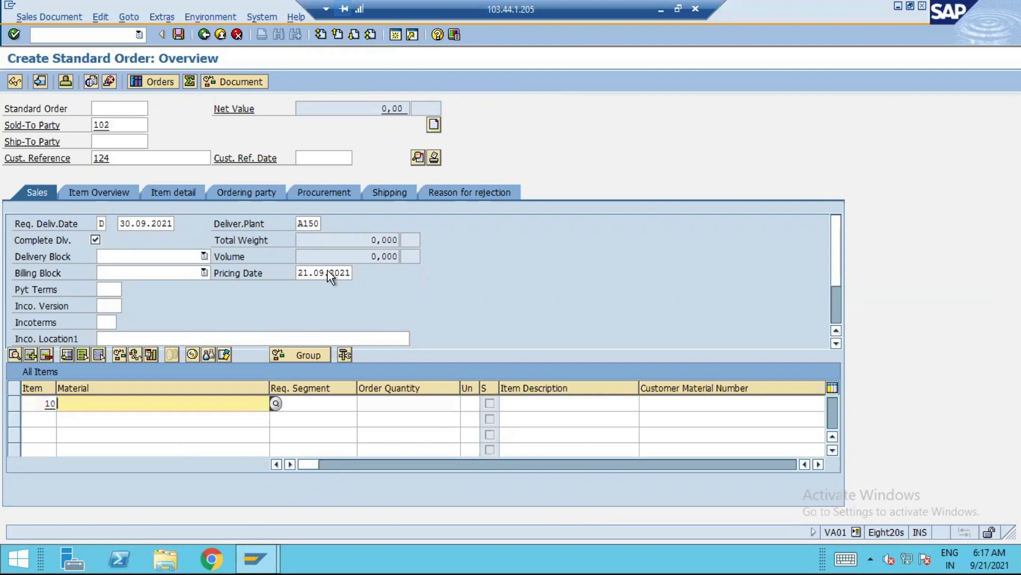
Start transaction MM60 in a new session and look up the materials for plant A150
left_click(395, 35)
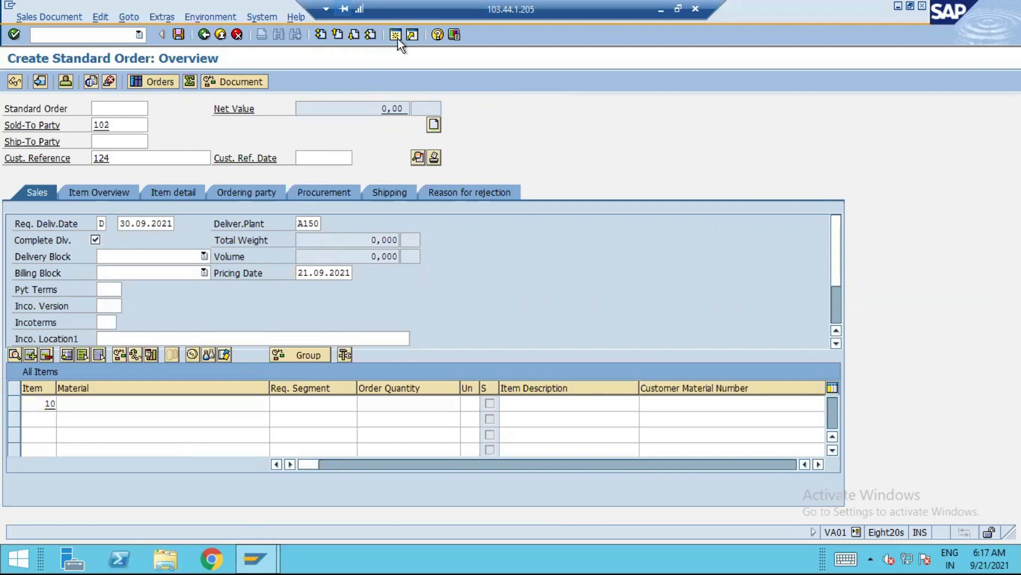
type("MM60")
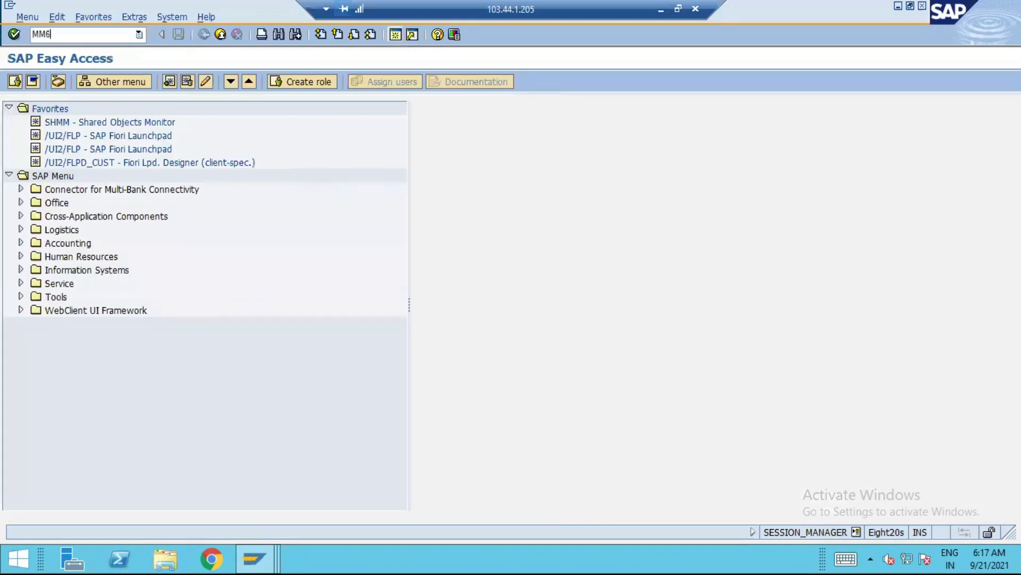
key("Return")
left_click(191, 143)
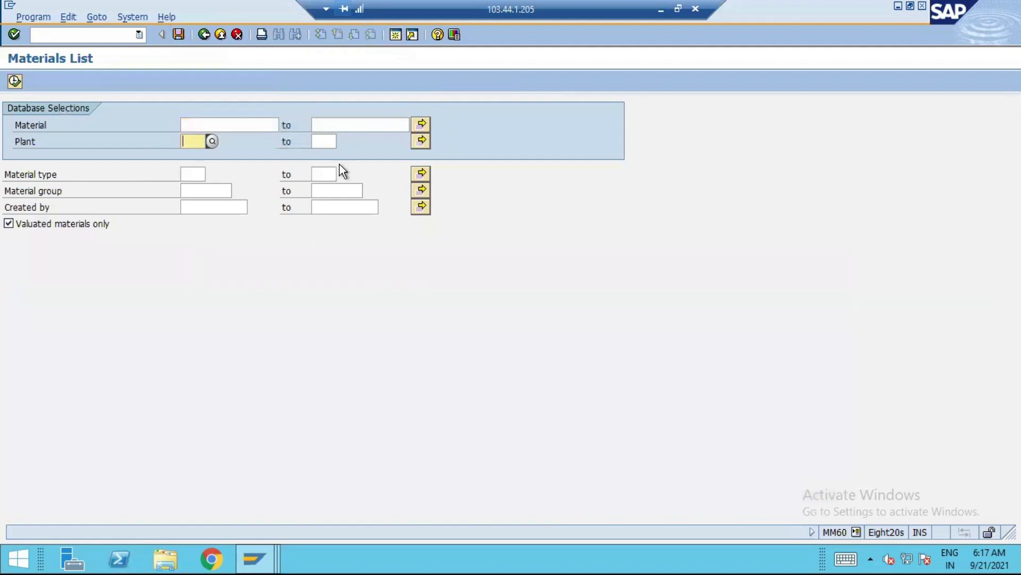
type("A100")
key("F8")
type("A150")
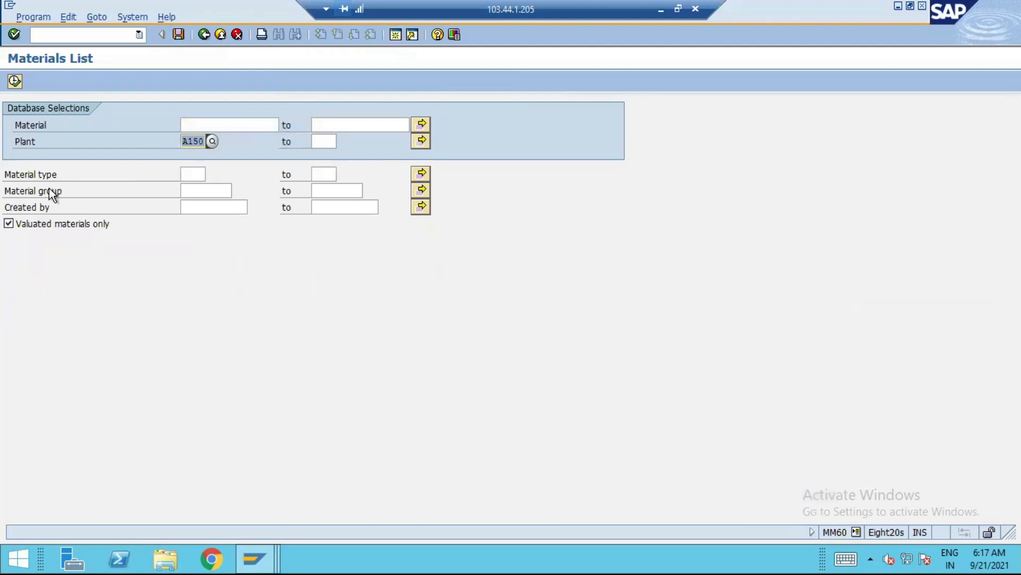
left_click(16, 80)
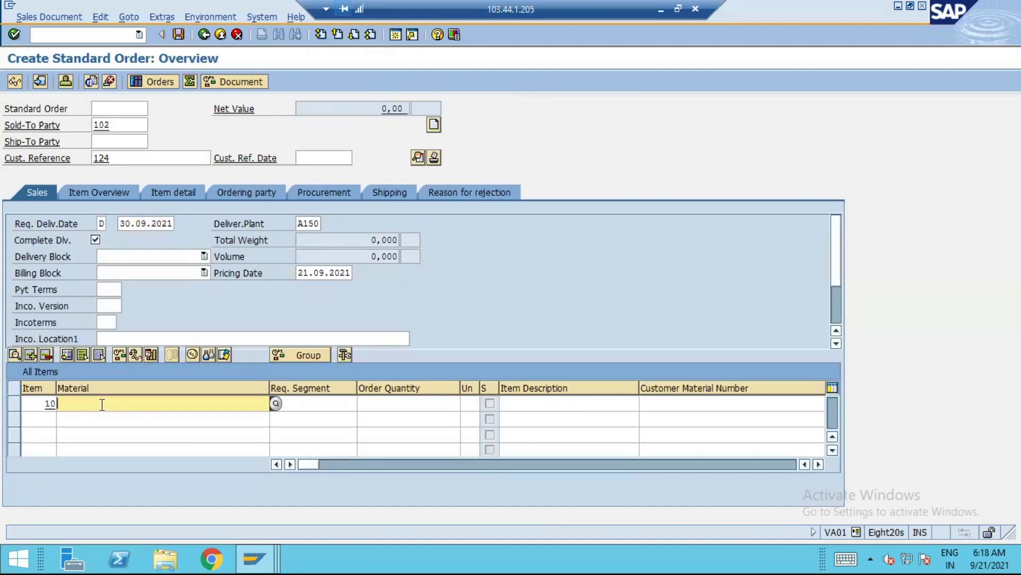
Enter material 382 with order quantity 1 for item 10 of the sales order
type("382")
key("Tab")
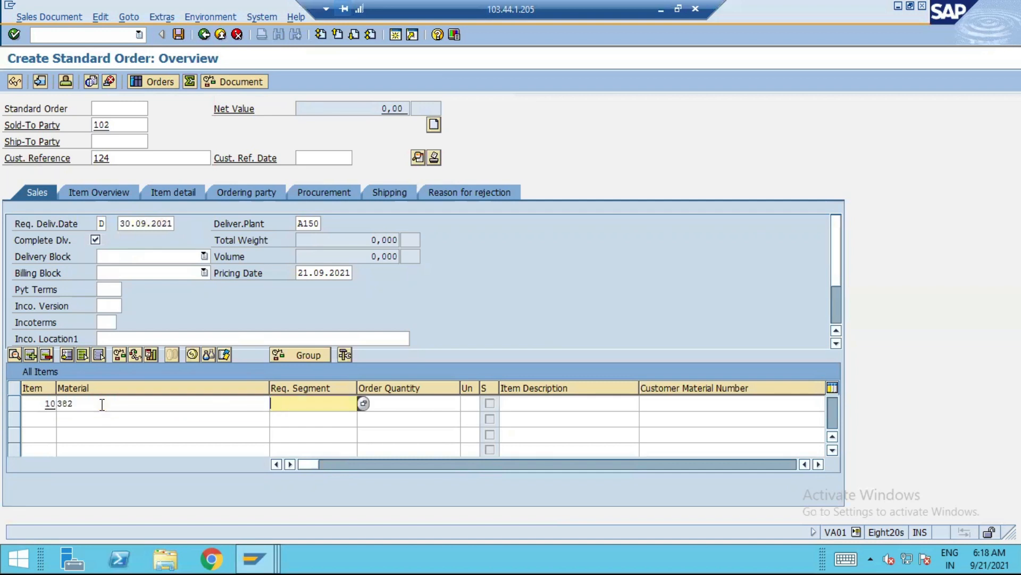
key("Tab")
type("1")
key("Tab")
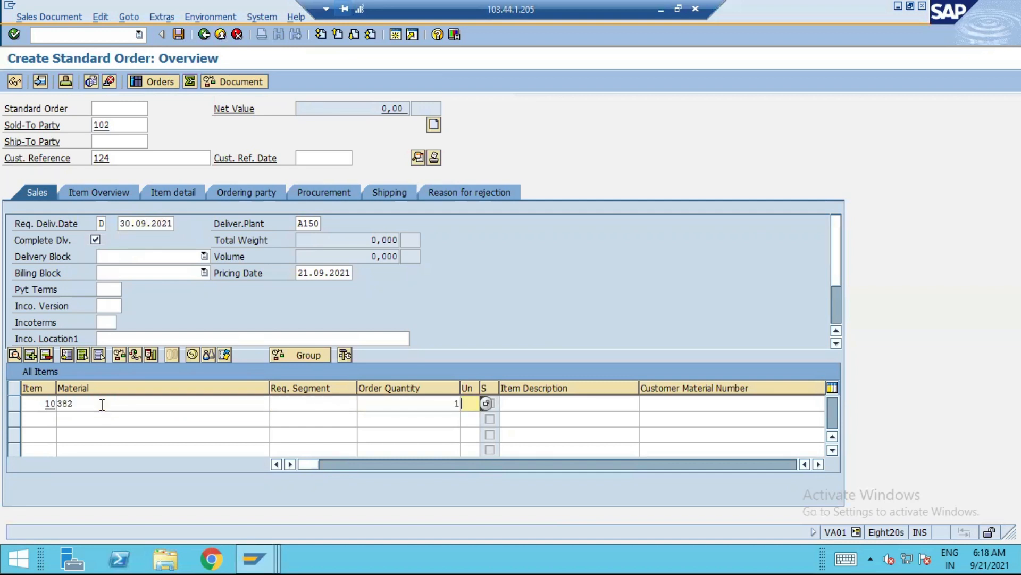
Set the plant of item 10 to A150 and confirm the order data, acknowledging the information message
key("Tab")
key("Tab")
key("Tab")
key("Tab")
key("Tab")
key("Tab")
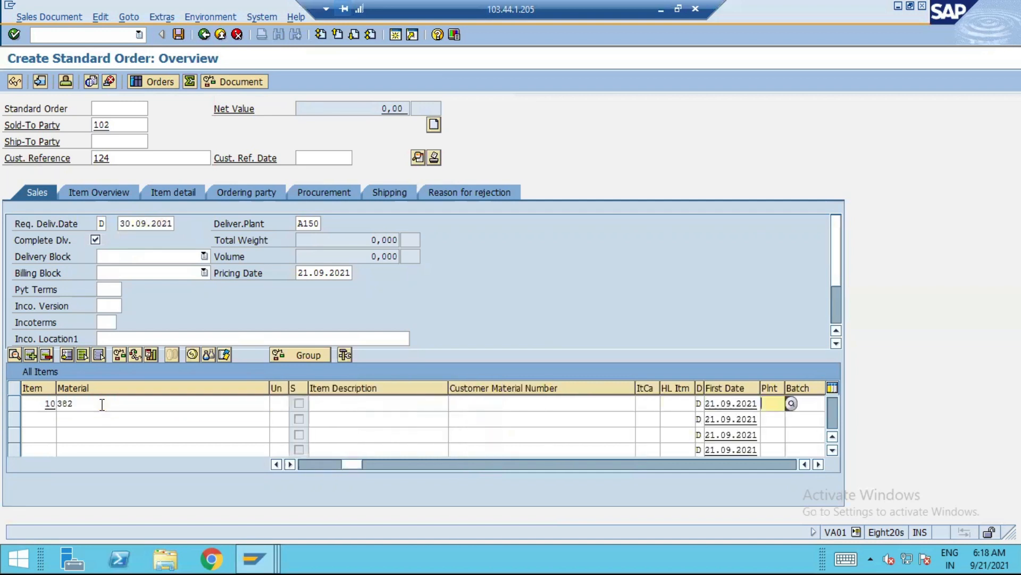
type("A15")
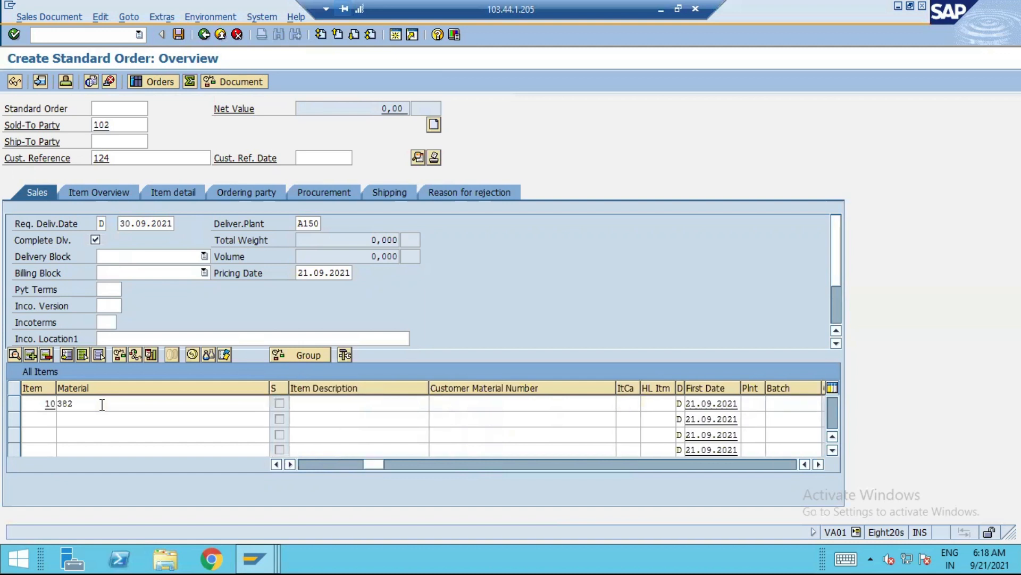
type("0")
key("Return")
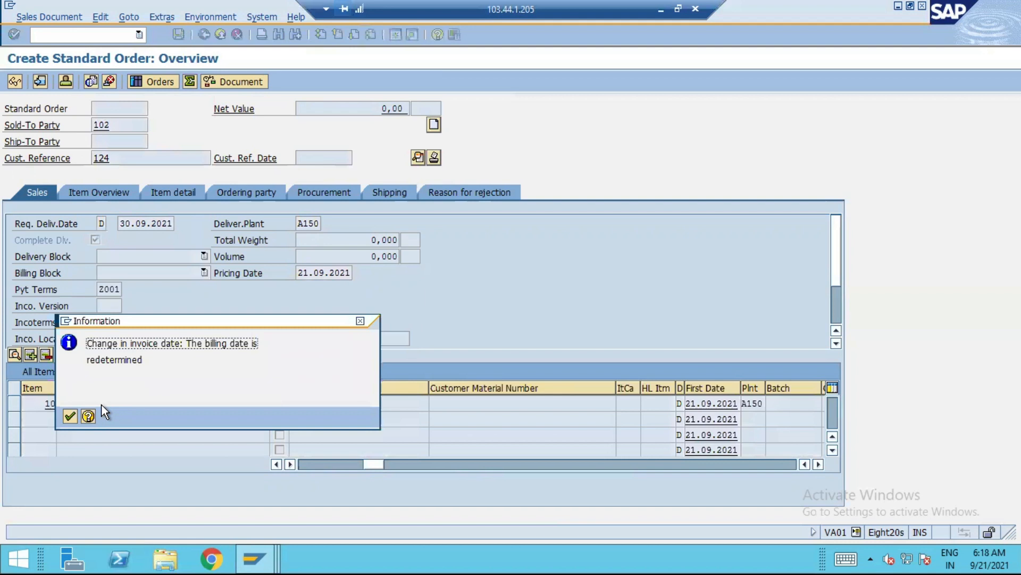
key("Return")
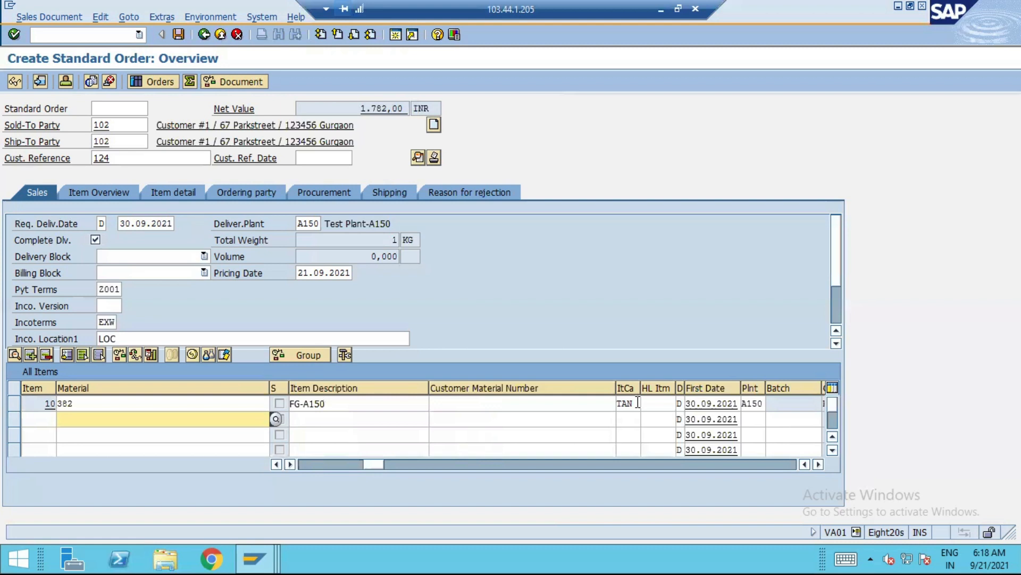
Check the sales order for missing data with the incompletion log
left_click(131, 21)
mouse_move(49, 16)
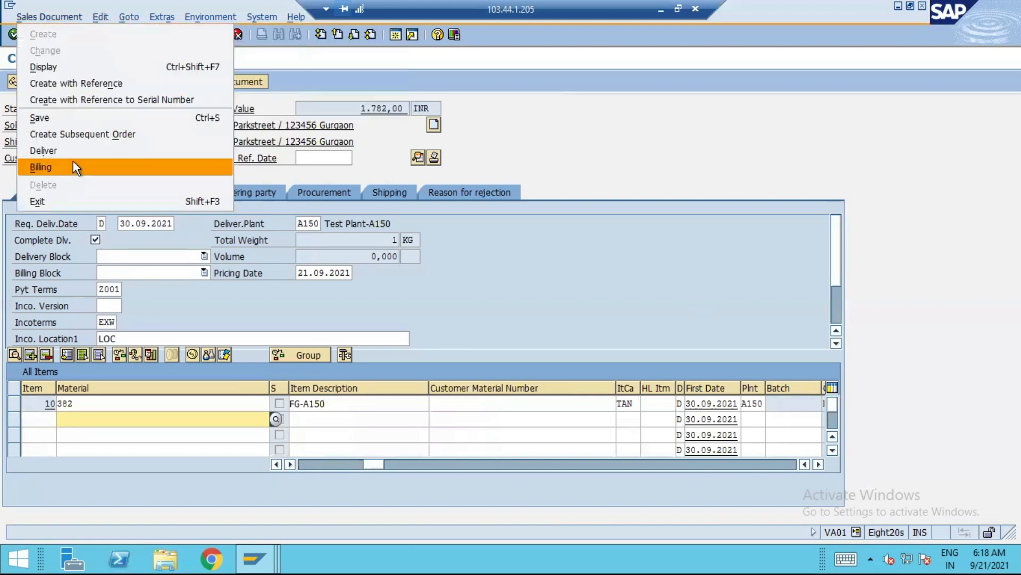
mouse_move(109, 18)
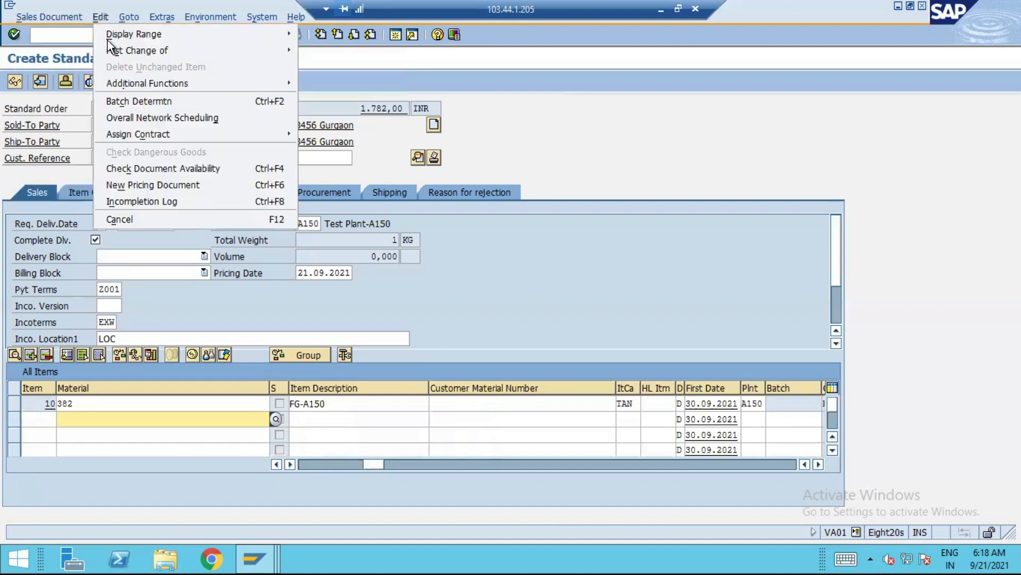
left_click(133, 201)
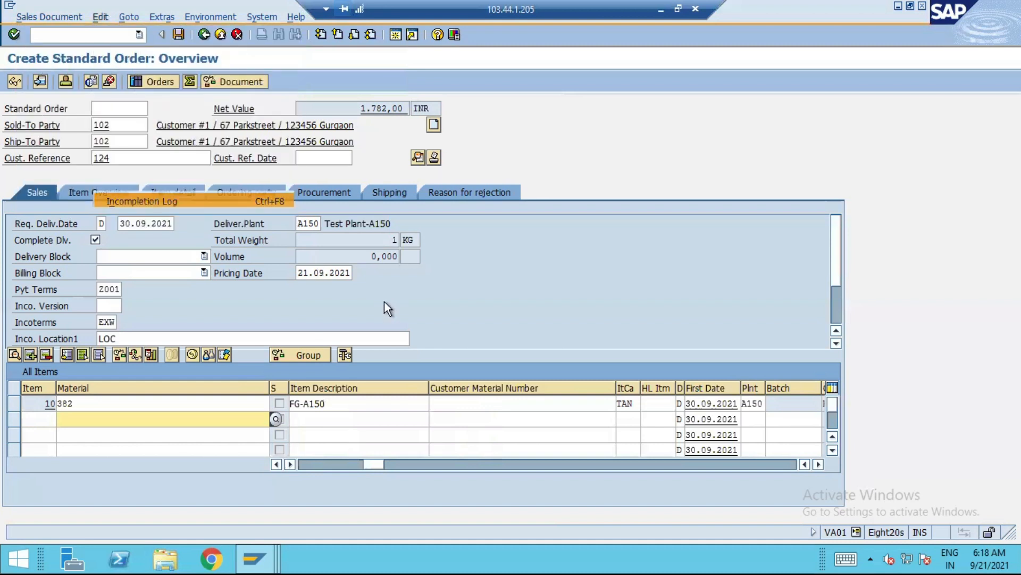
Review the pricing conditions of item 10 and save the standard order
left_click(132, 16)
mouse_move(177, 67)
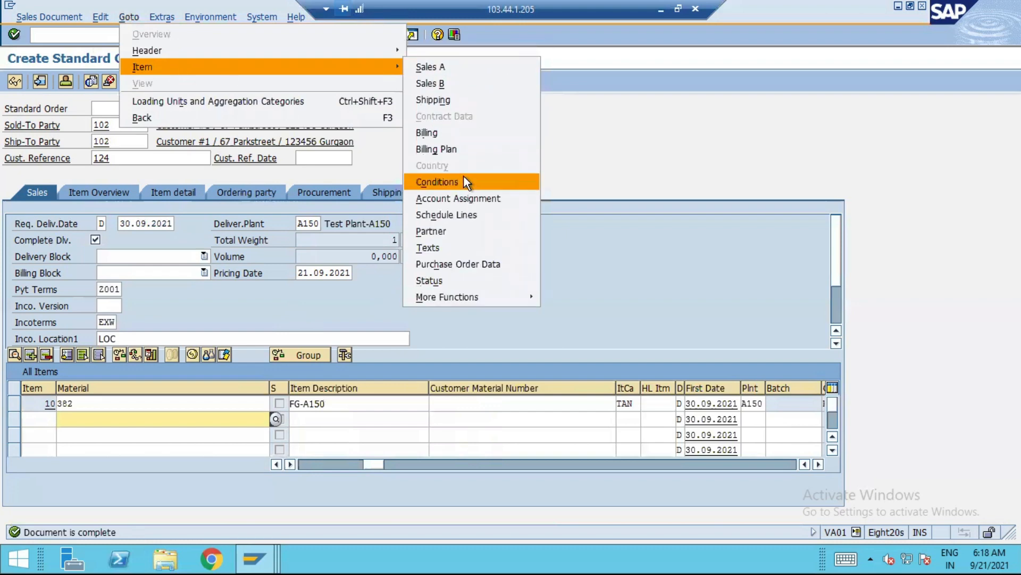
left_click(464, 179)
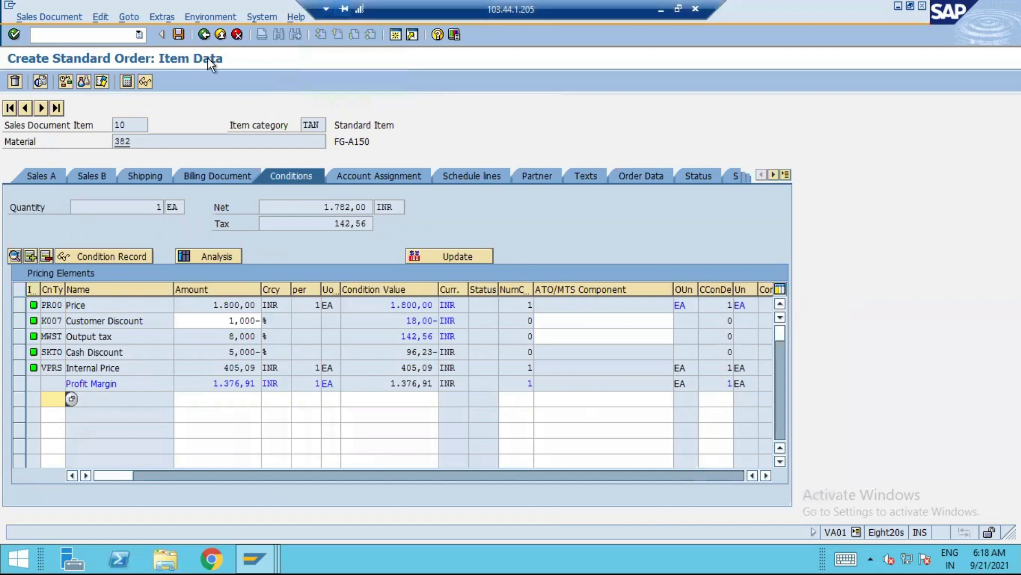
left_click(180, 35)
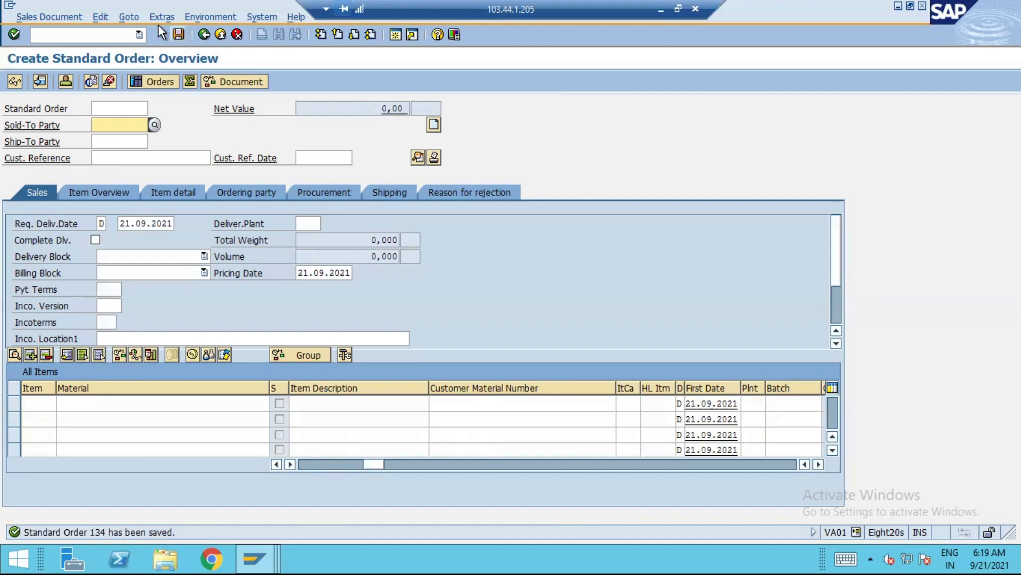
Start transaction SE16N in a new session and load the selection fields of table ACDOCA
left_click(394, 35)
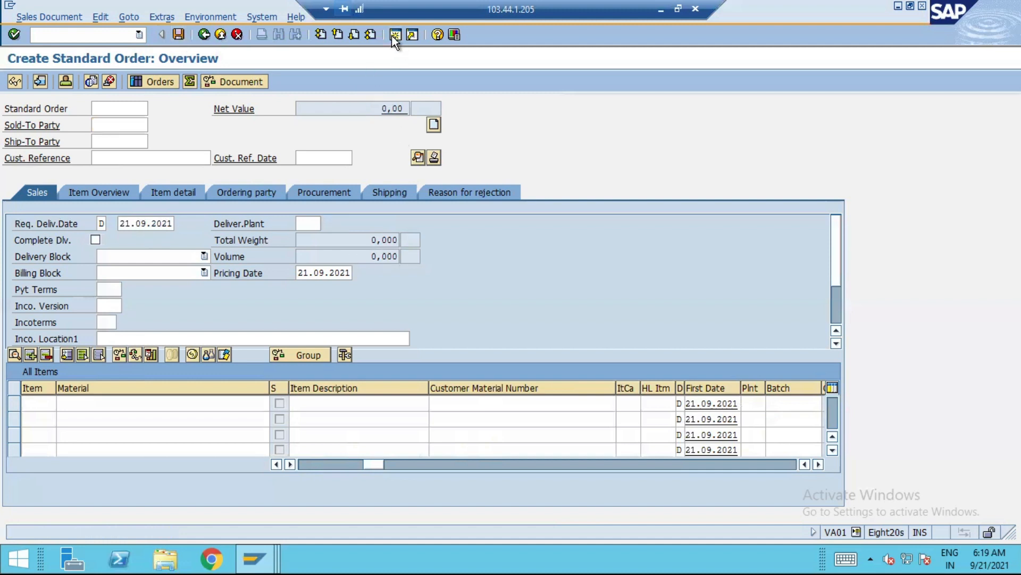
type("SE16N")
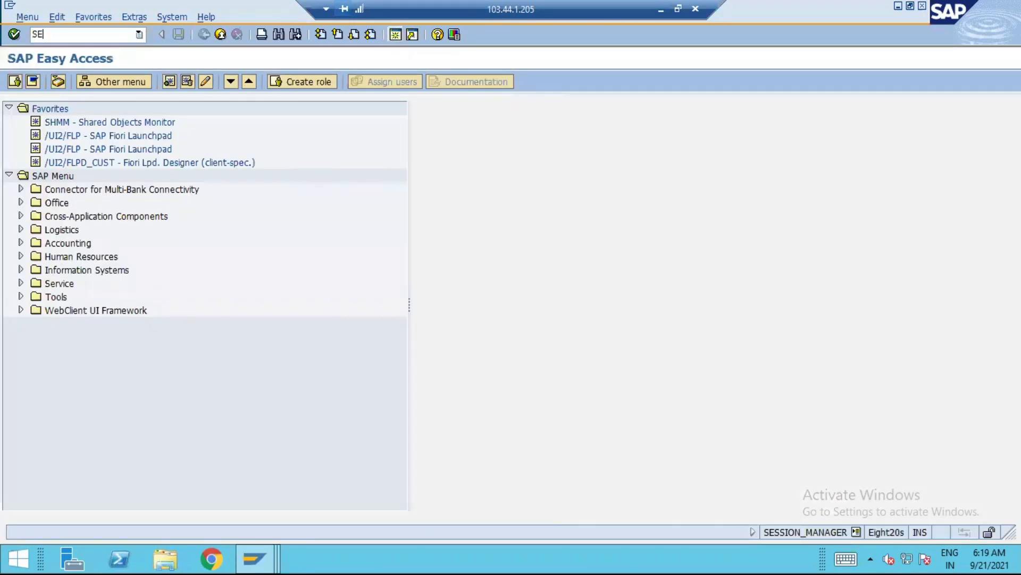
key("Return")
left_click_drag(198, 112, 11, 114)
key("BackSpace")
type("ACDOCA")
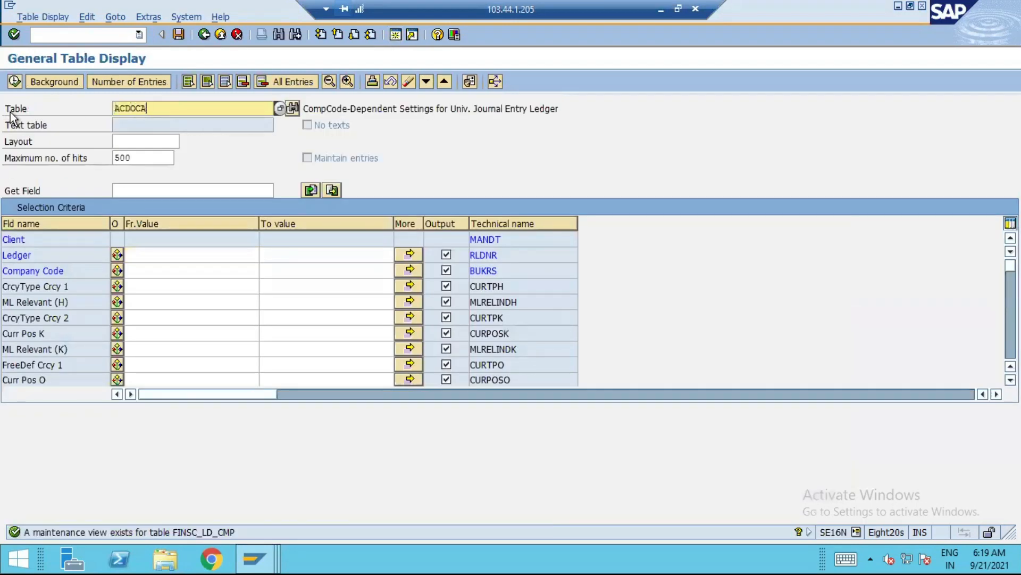
key("Return")
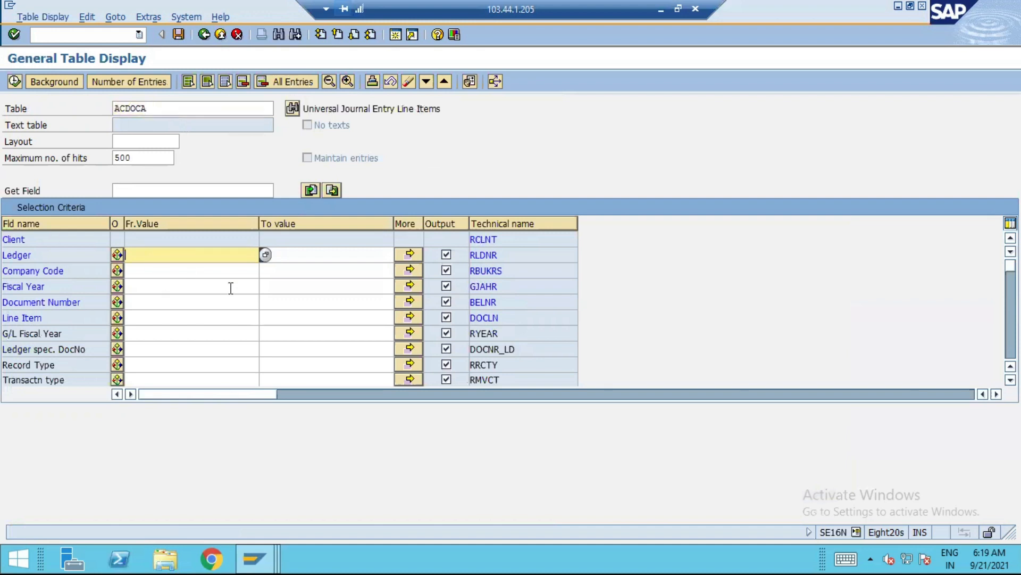
Display the ACDOCA entries for ledger N3 and company code A150
type("N3")
key("Tab")
key("shift+Tab")
left_click(152, 268)
type("A150")
key("Tab")
key("shift+Tab")
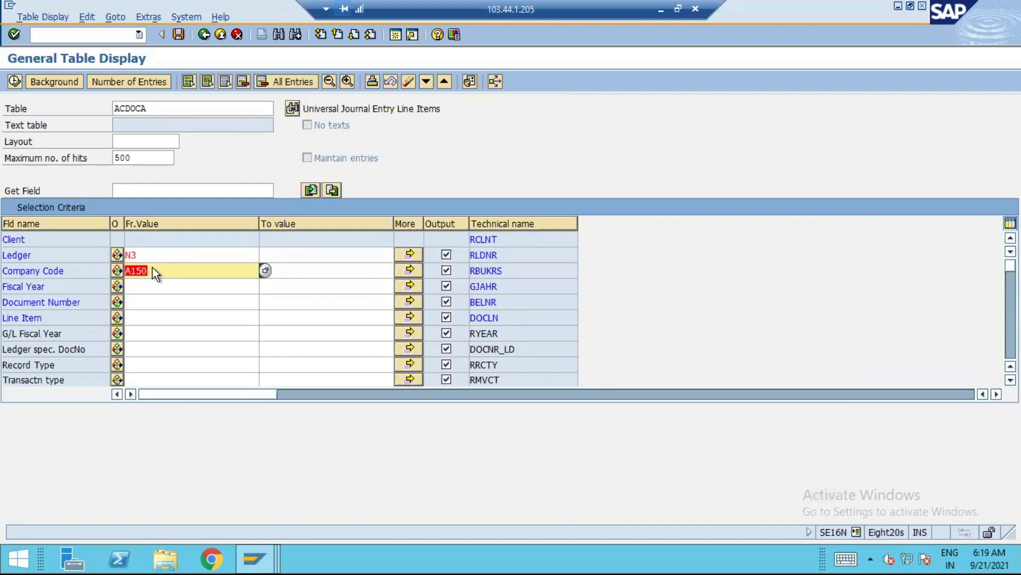
left_click(14, 81)
left_click(14, 81)
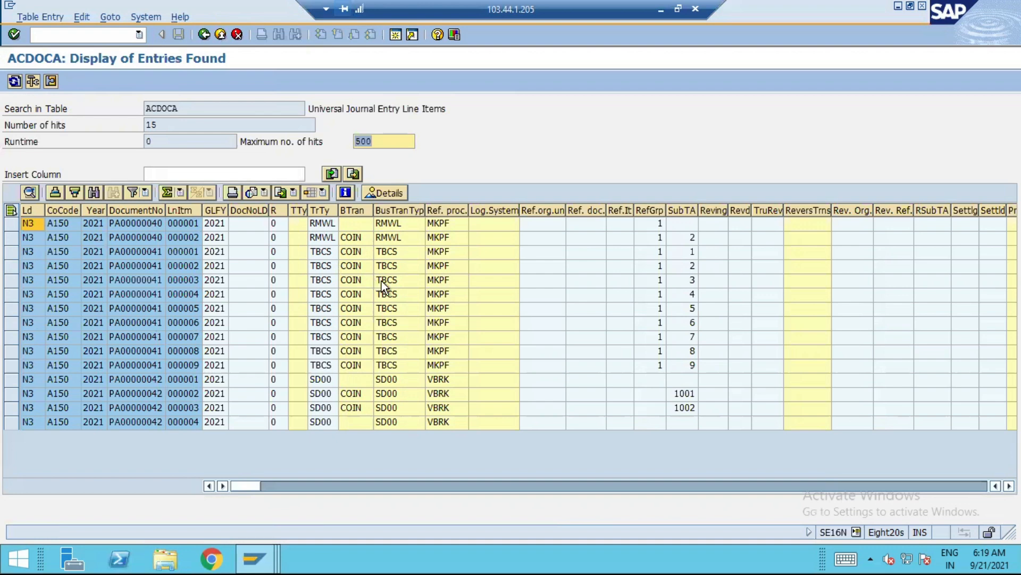
Start transaction FAGLL03 in a new session and enter company code A150
left_click(394, 37)
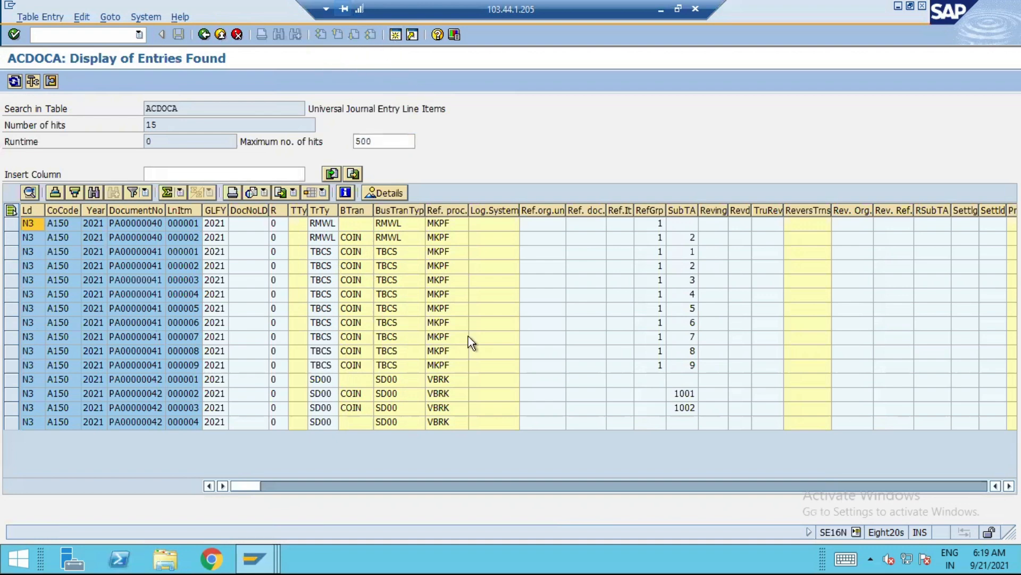
type("FAGLL03")
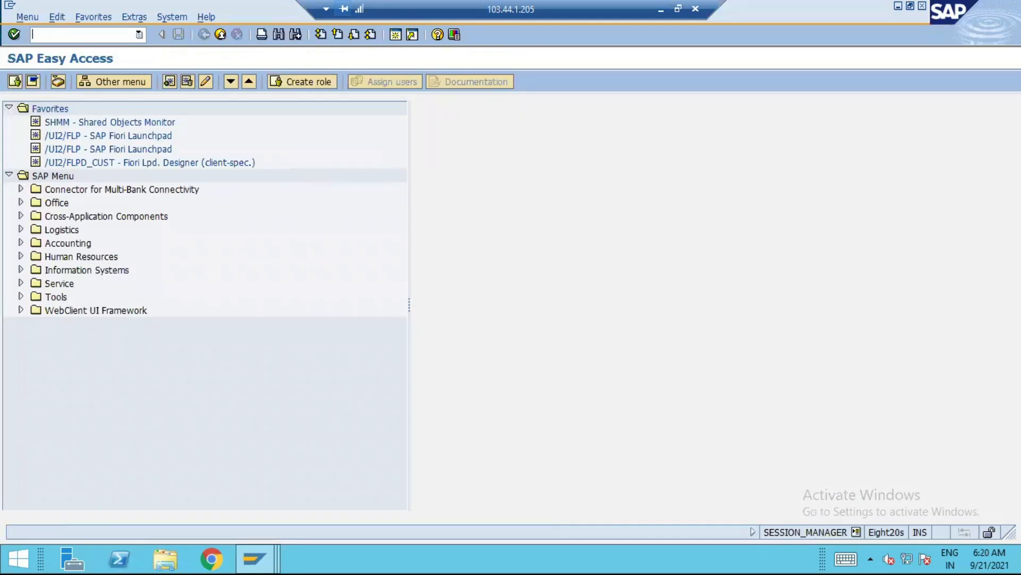
key("Return")
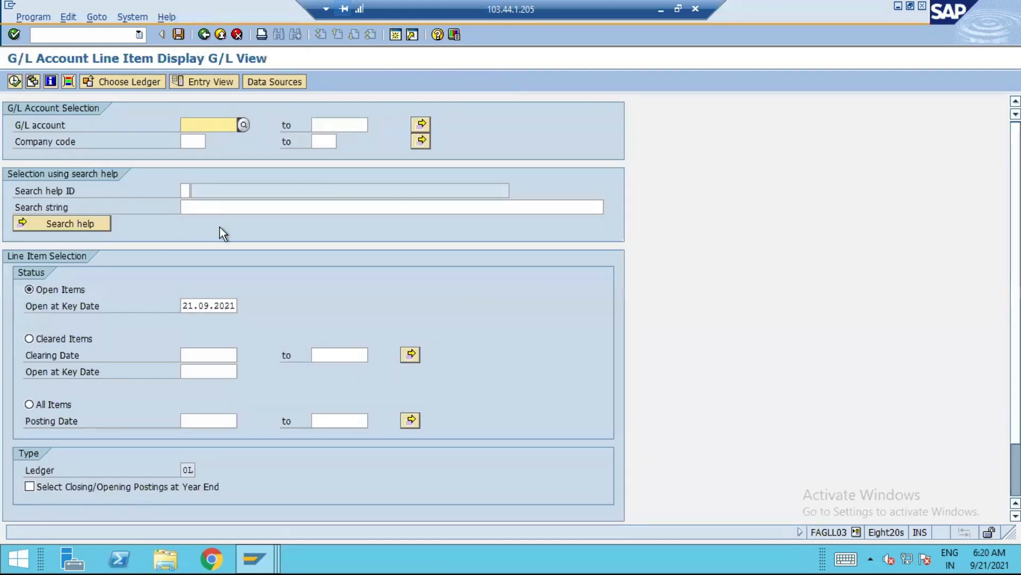
left_click(192, 141)
type("A150")
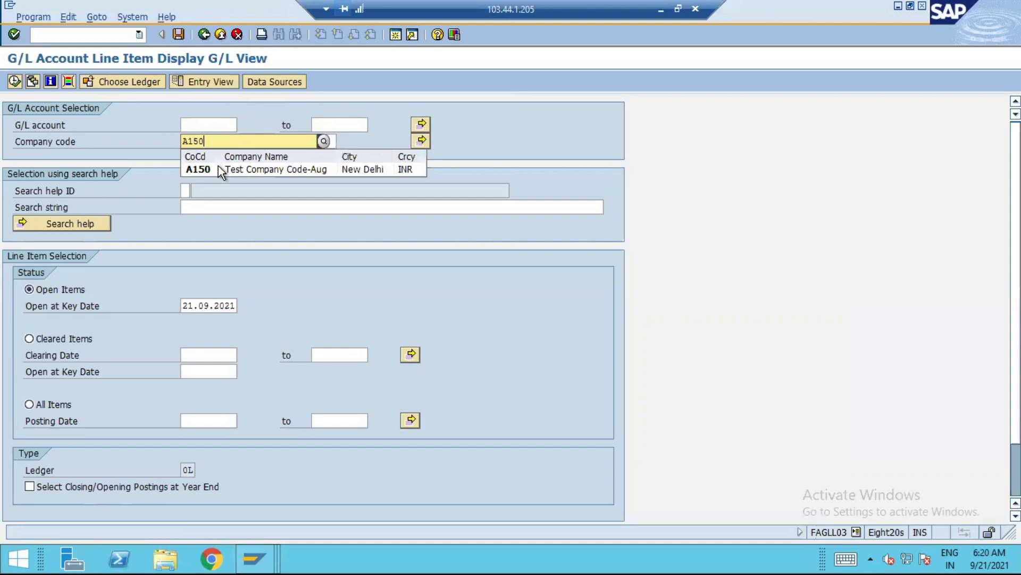
left_click(212, 170)
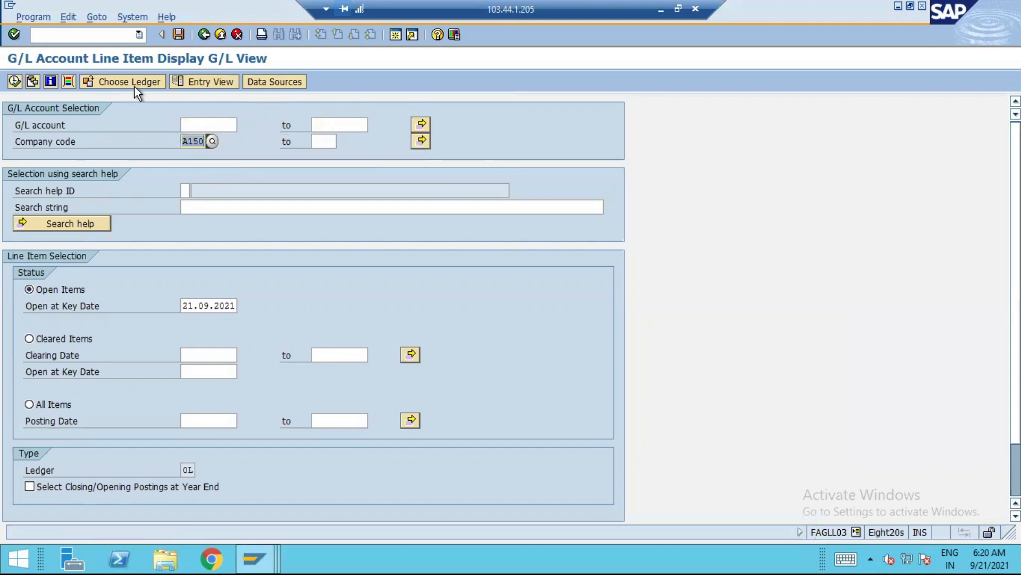
Run the G/L line item display for all items with posting dates from 30.09.2021 to 30.09.2021
left_click(54, 404)
left_click(228, 420)
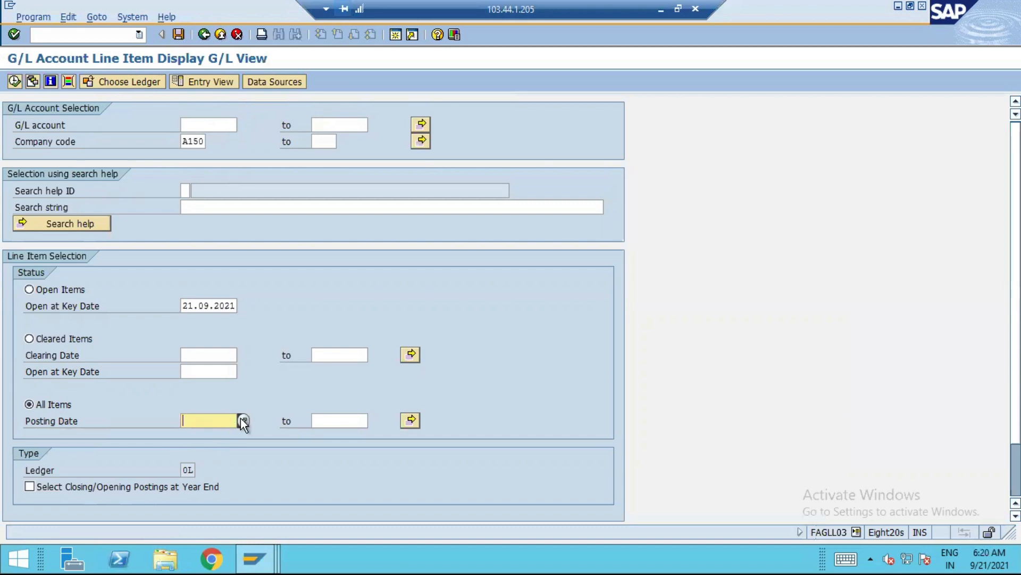
left_click(243, 420)
double_click(228, 312)
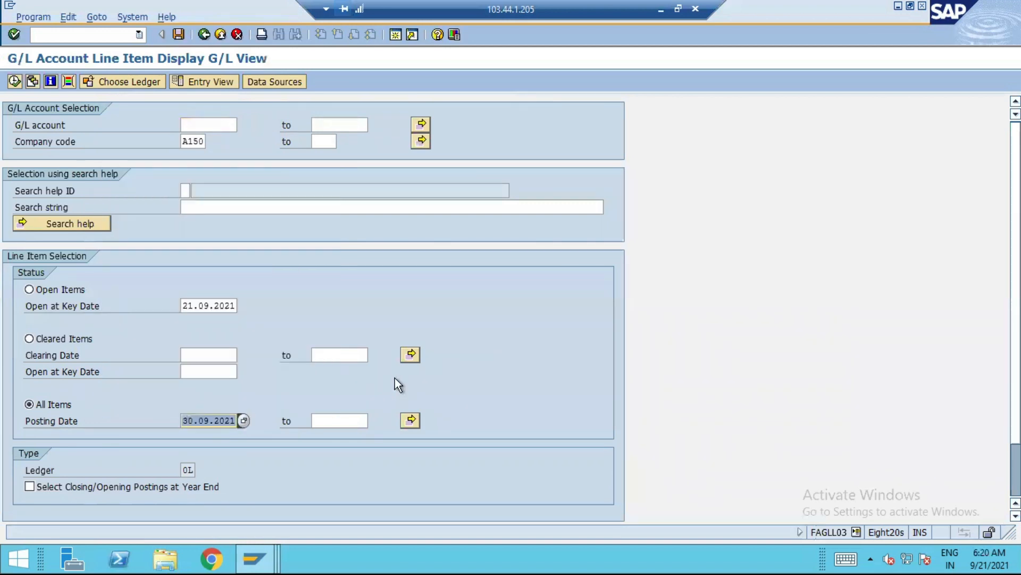
key("Tab")
type("30.09.2021")
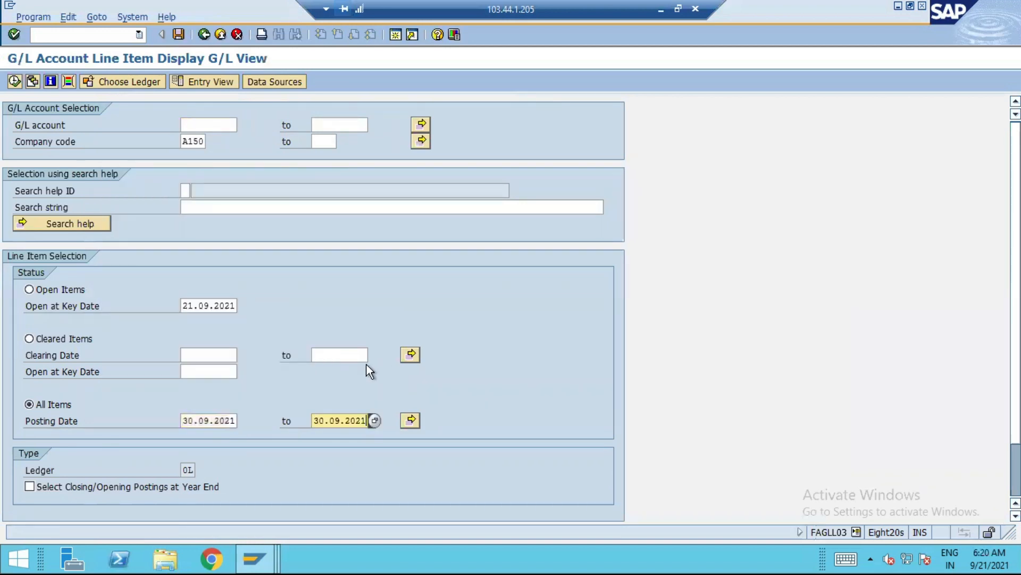
left_click(15, 81)
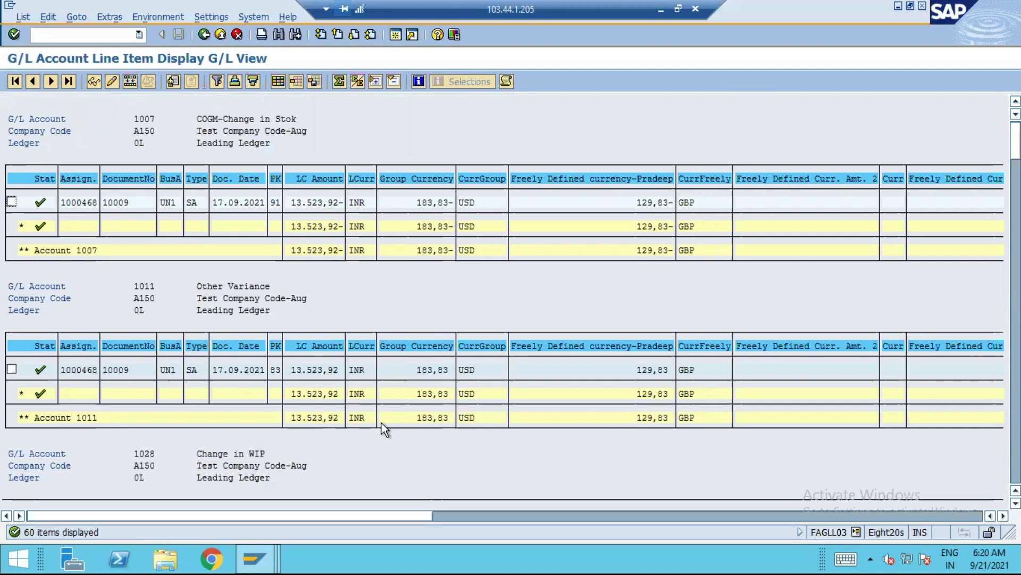
Examine the leading ledger's G/L line items and compare them with the ACDOCA entries in the other session
scroll(281, 421, "down", 1)
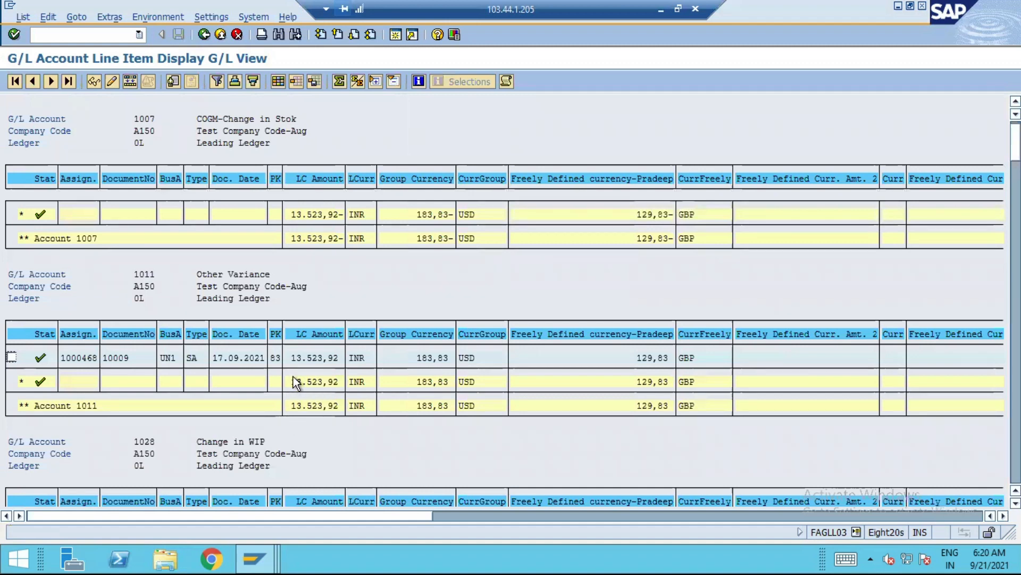
scroll(292, 375, "up", 1)
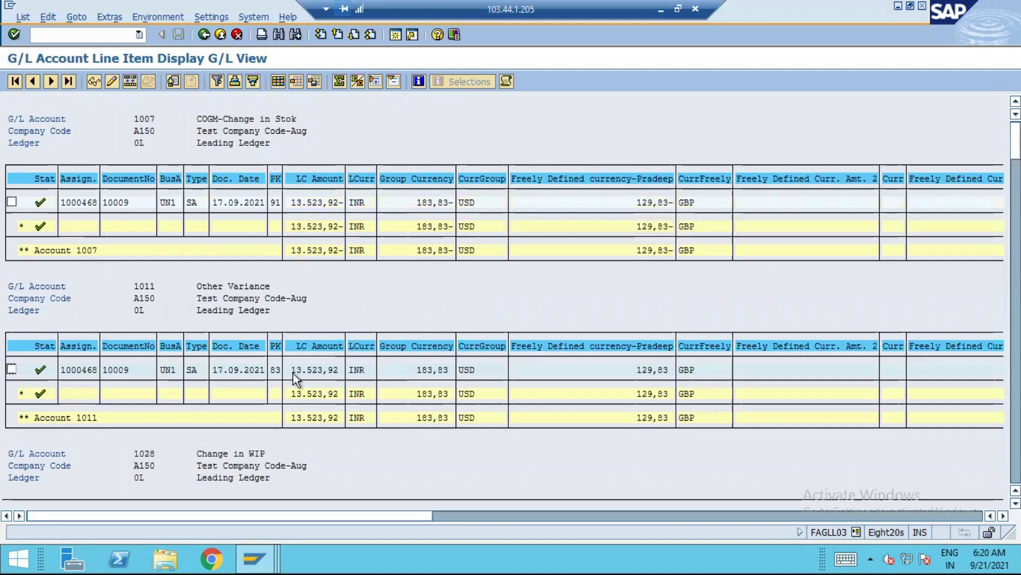
scroll(293, 373, "down", 3)
scroll(289, 381, "down", 11)
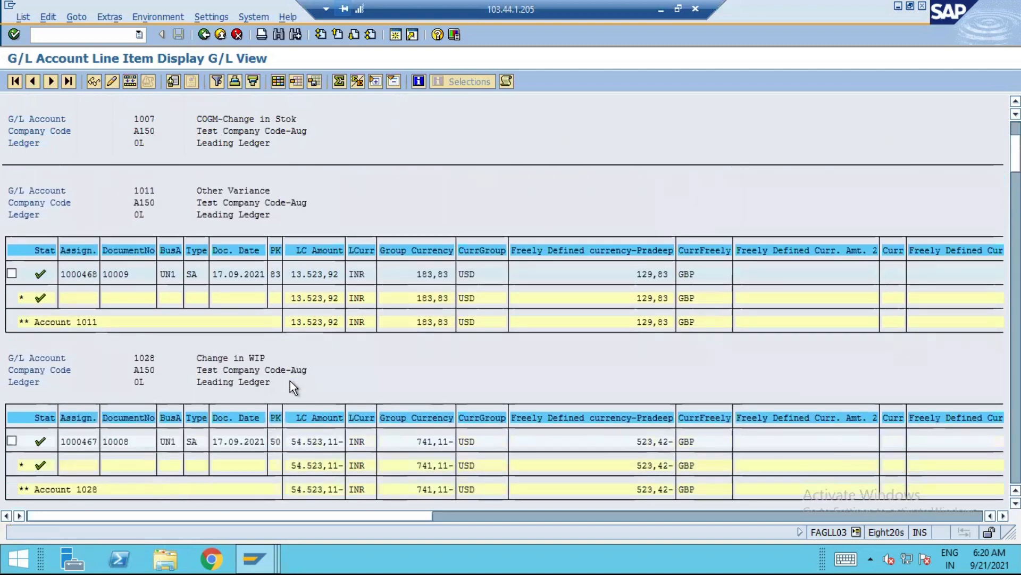
scroll(290, 381, "up", 7)
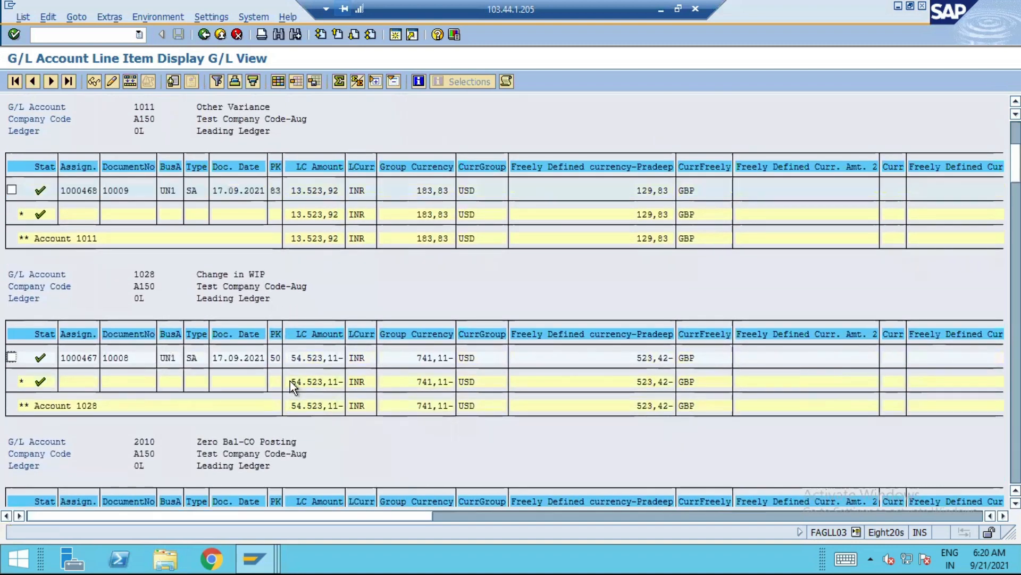
scroll(289, 381, "up", 1)
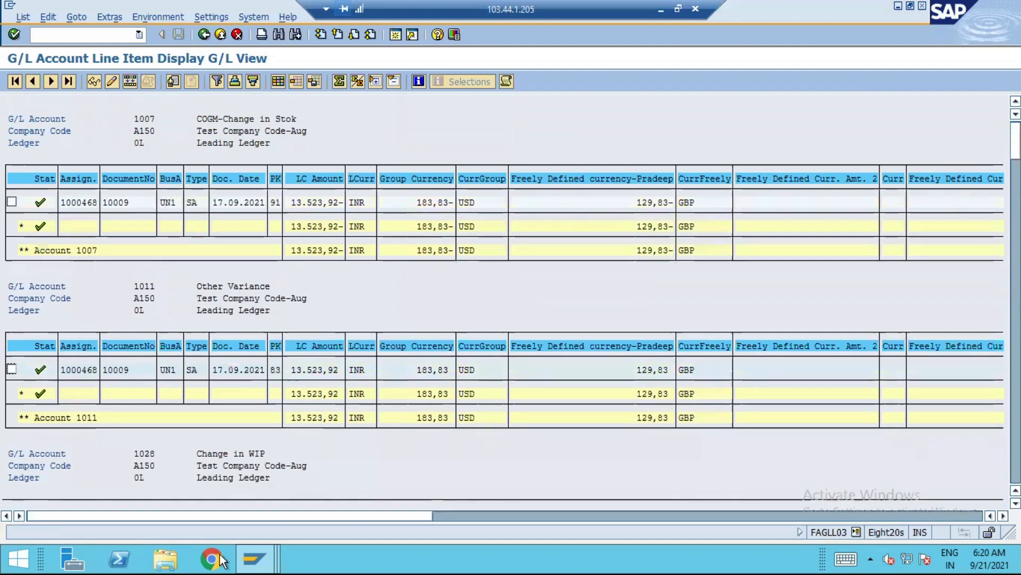
mouse_move(281, 545)
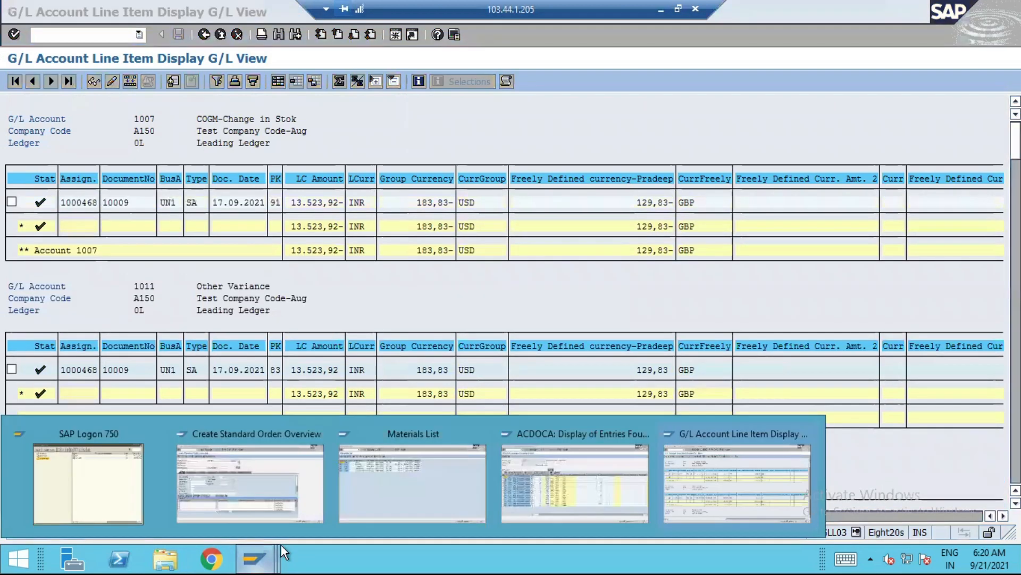
left_click(573, 461)
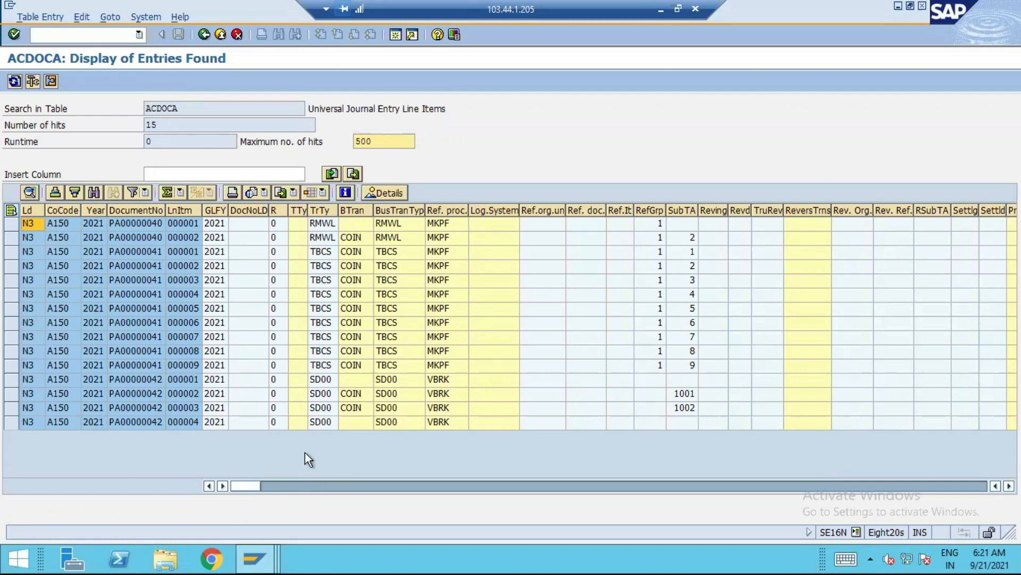
left_click(258, 559)
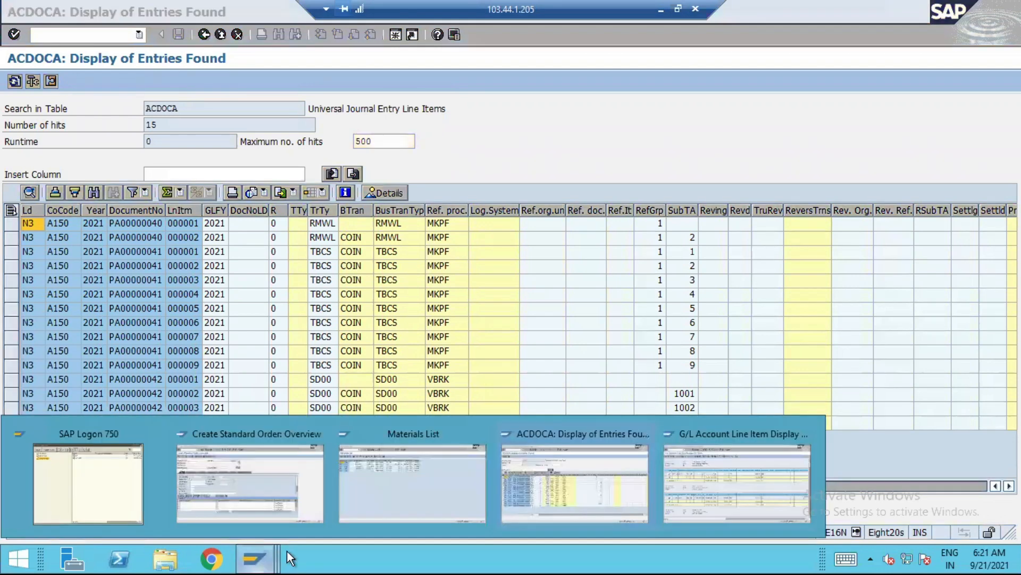
left_click(711, 473)
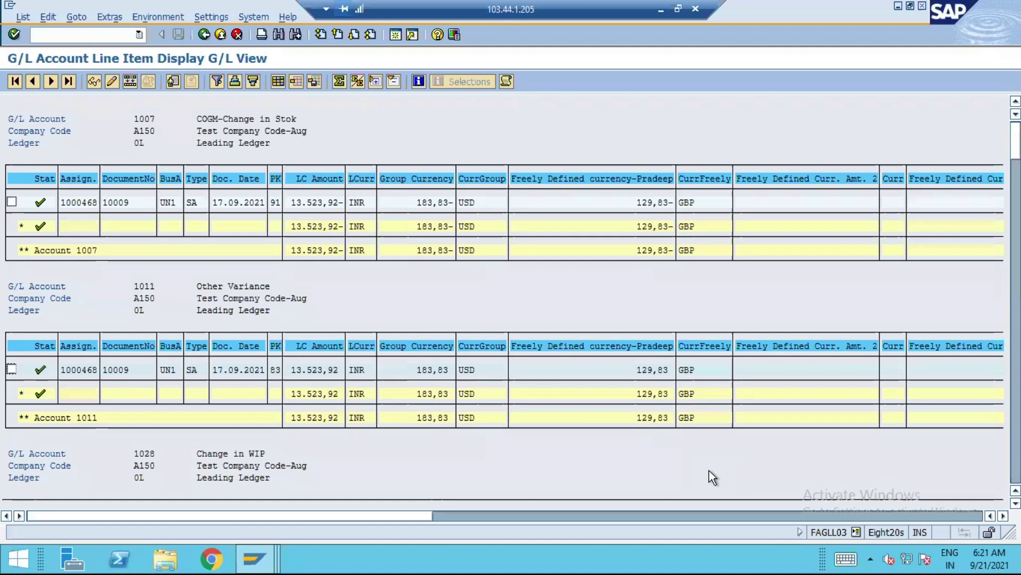
Return to the selection, set the ledger to N3 and rerun the G/L line item display
left_click(204, 34)
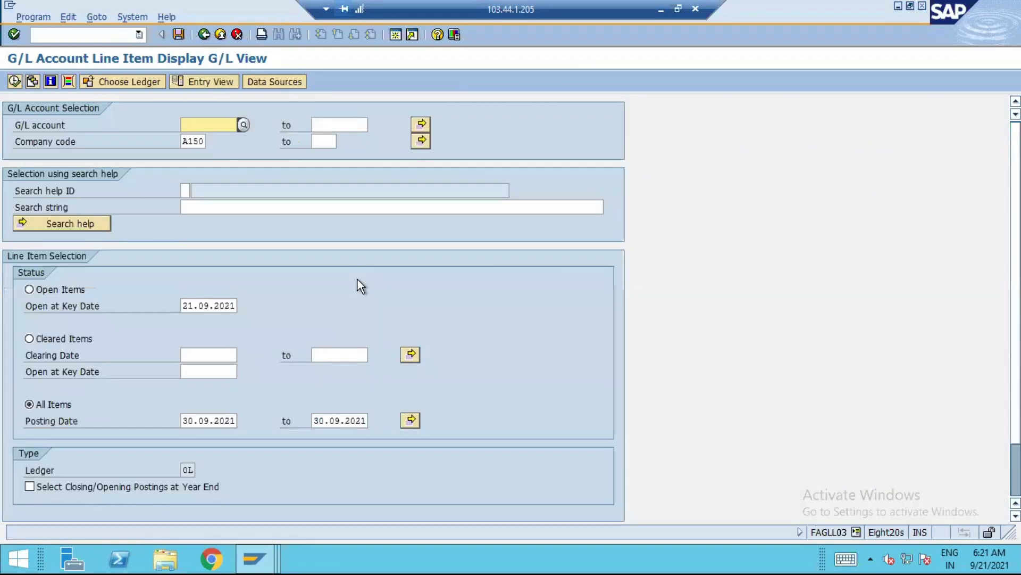
left_click(123, 80)
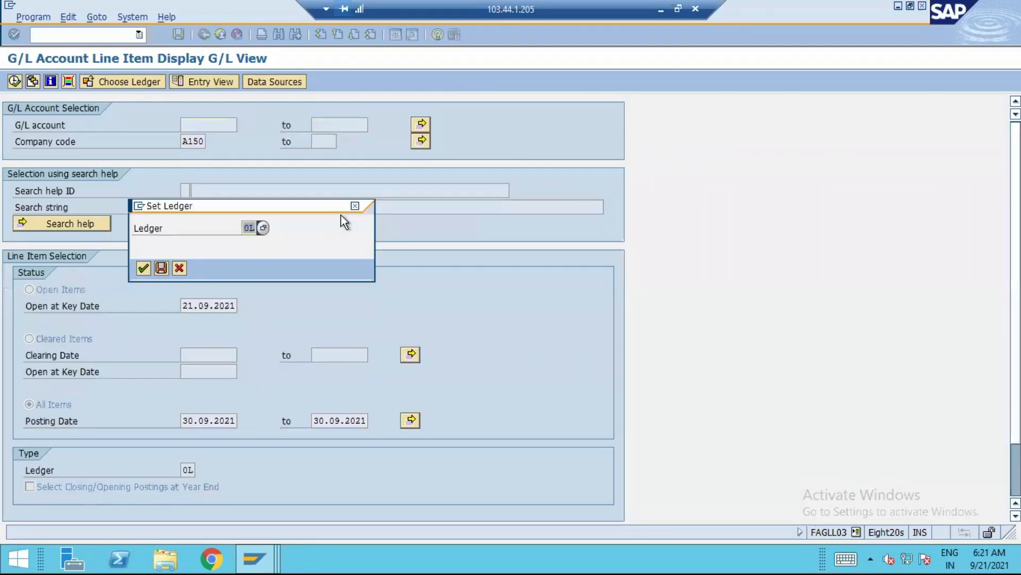
type("N3")
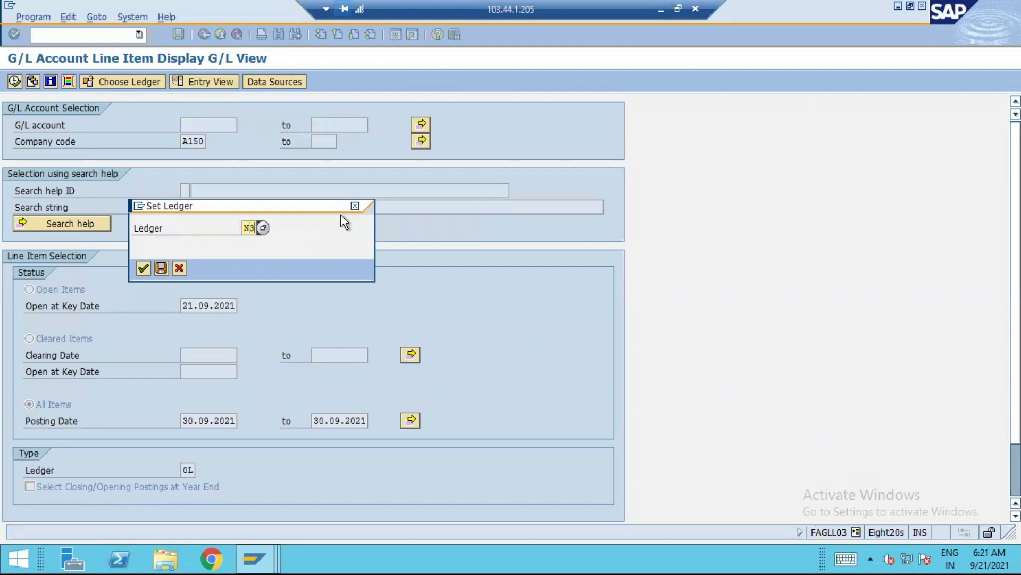
left_click(143, 267)
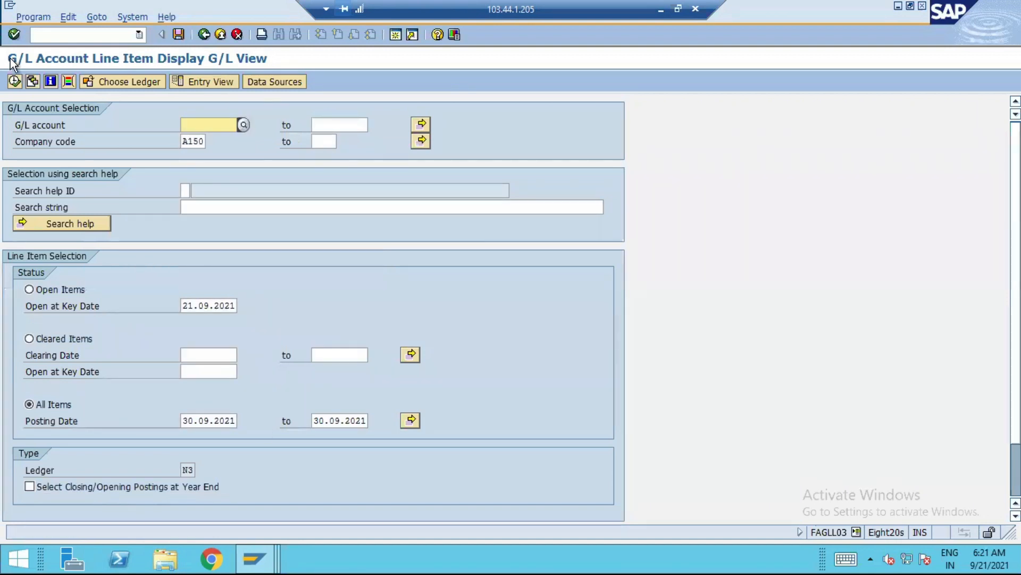
left_click(15, 81)
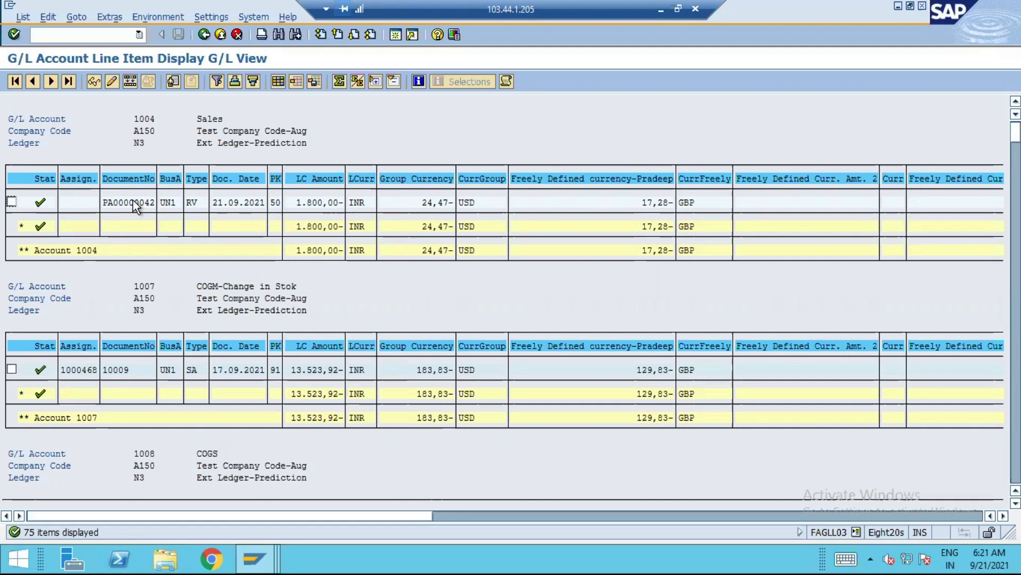
Examine the N3 ledger's predicted line items across the sales, COGS, sales deduction and cost component accounts
scroll(216, 356, "down", 2)
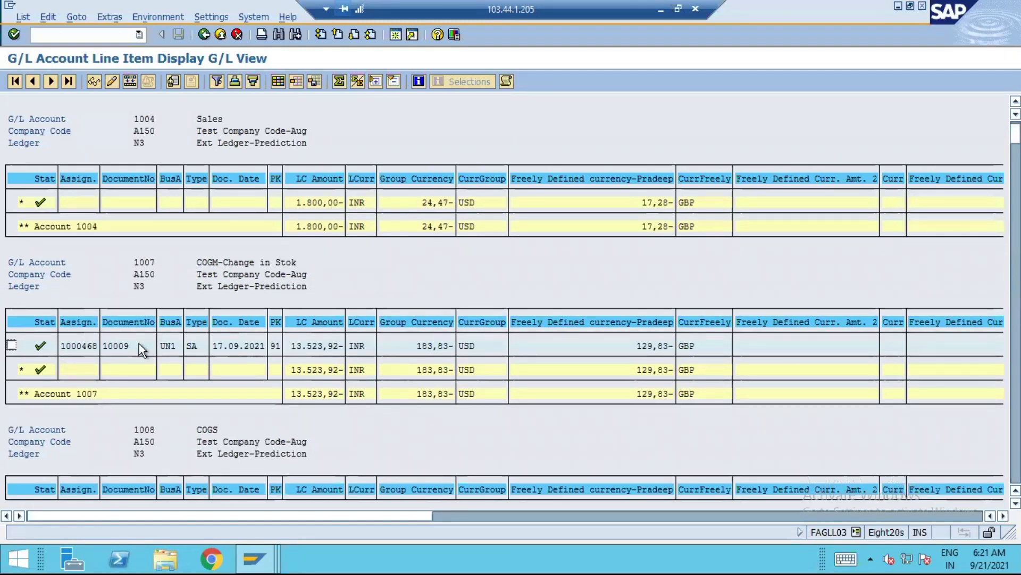
scroll(161, 356, "down", 2)
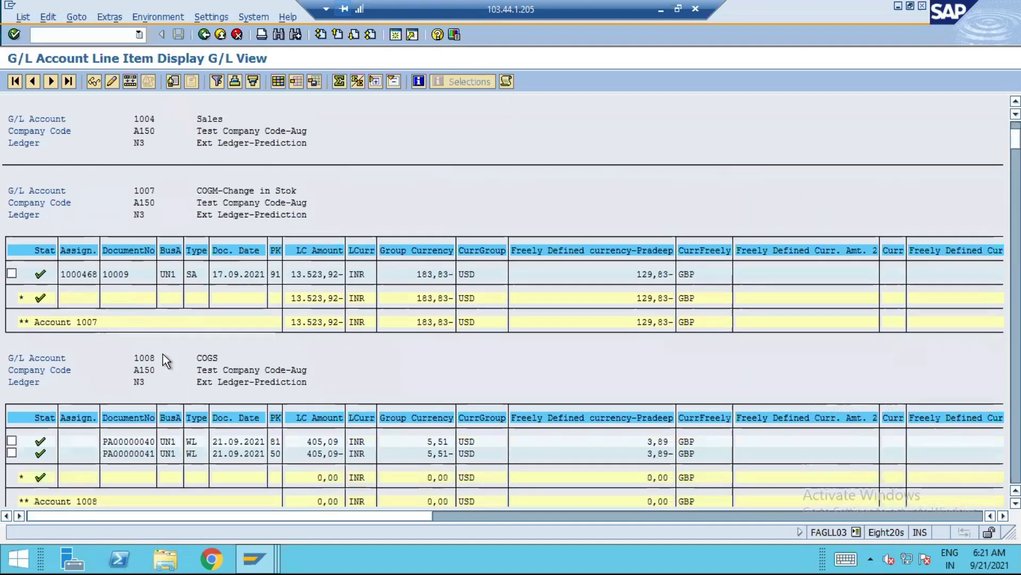
scroll(163, 353, "down", 2)
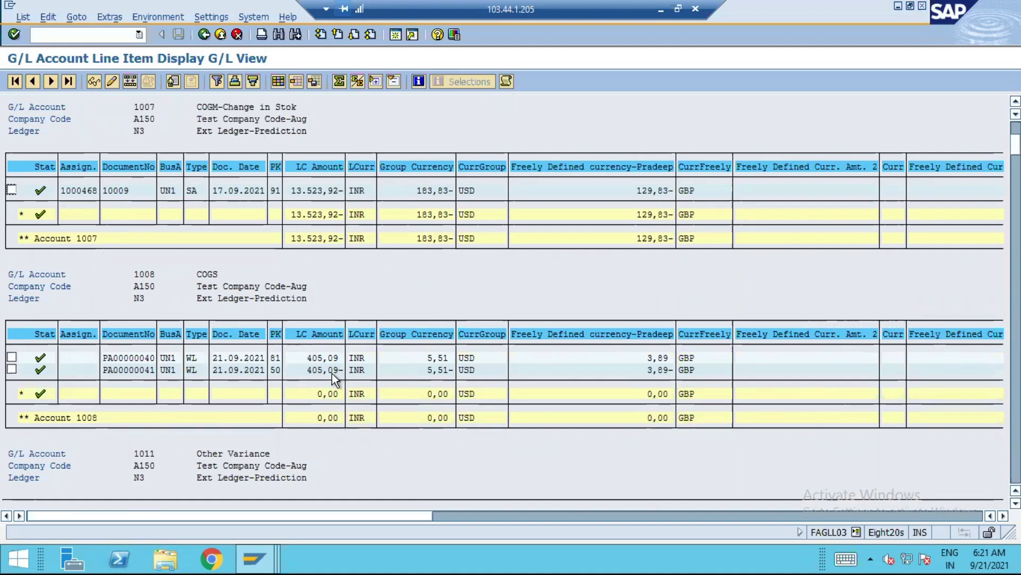
scroll(315, 379, "down", 1)
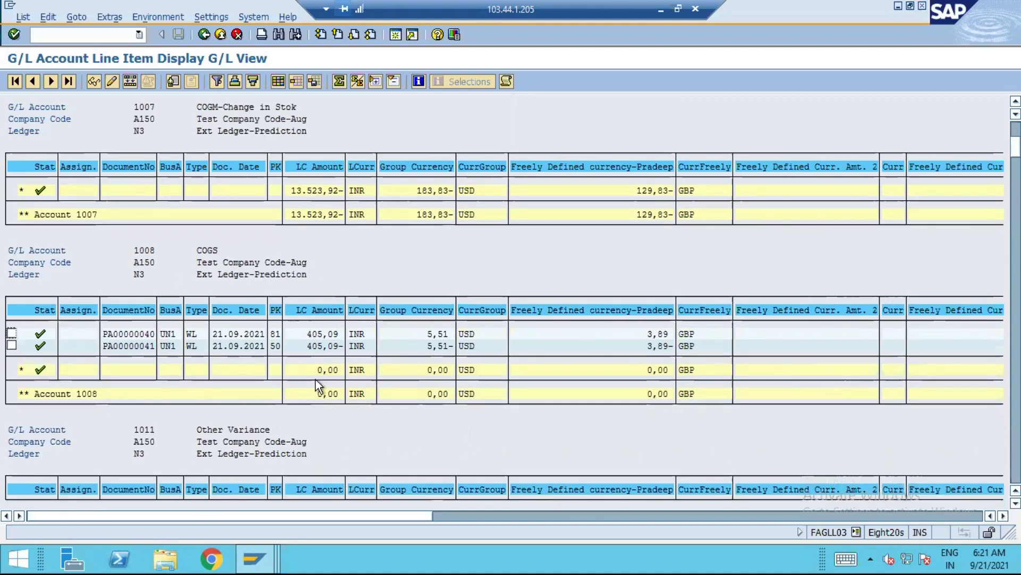
scroll(317, 384, "down", 3)
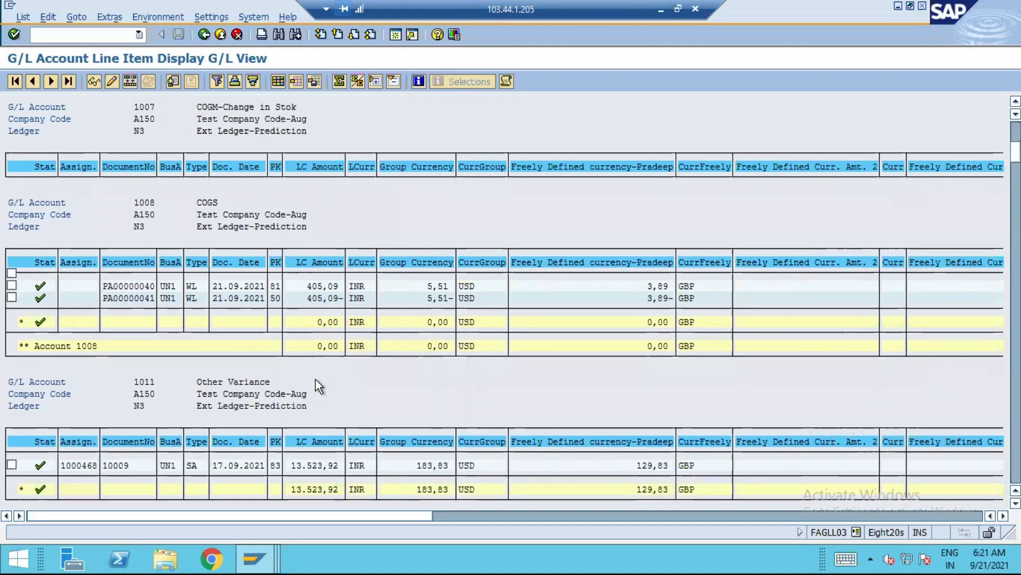
scroll(315, 378, "down", 5)
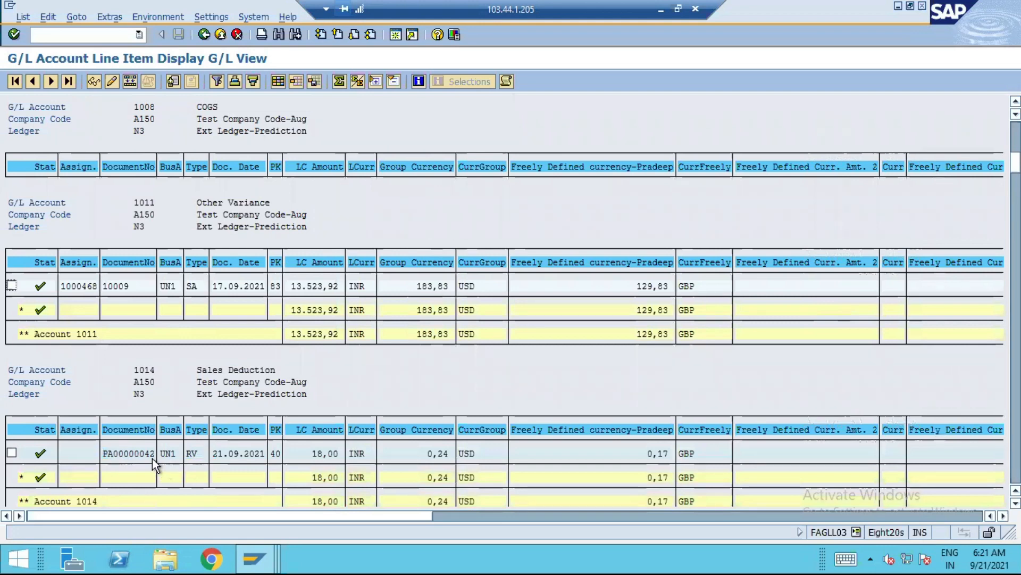
scroll(255, 427, "down", 5)
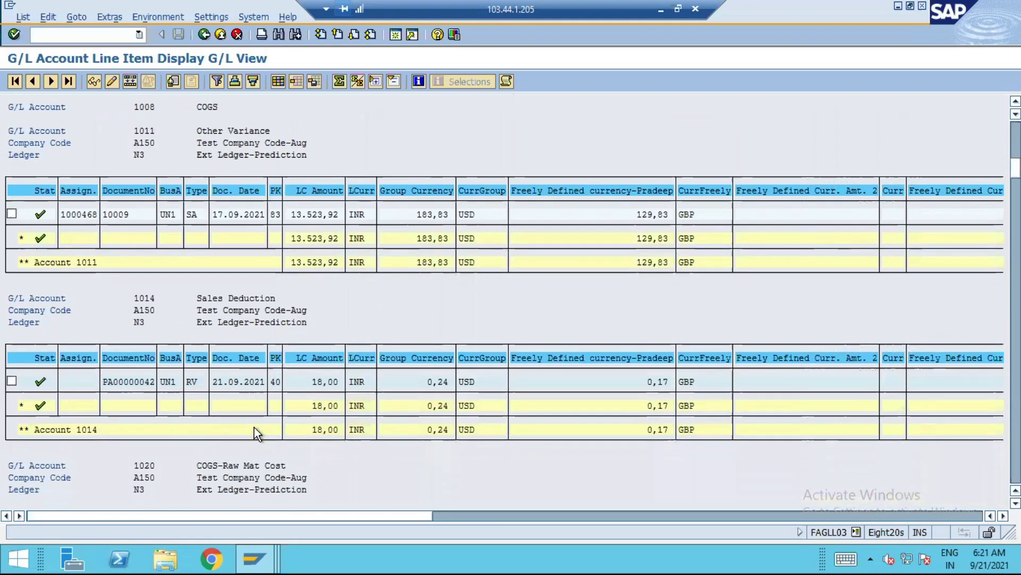
scroll(254, 427, "down", 2)
scroll(267, 373, "down", 3)
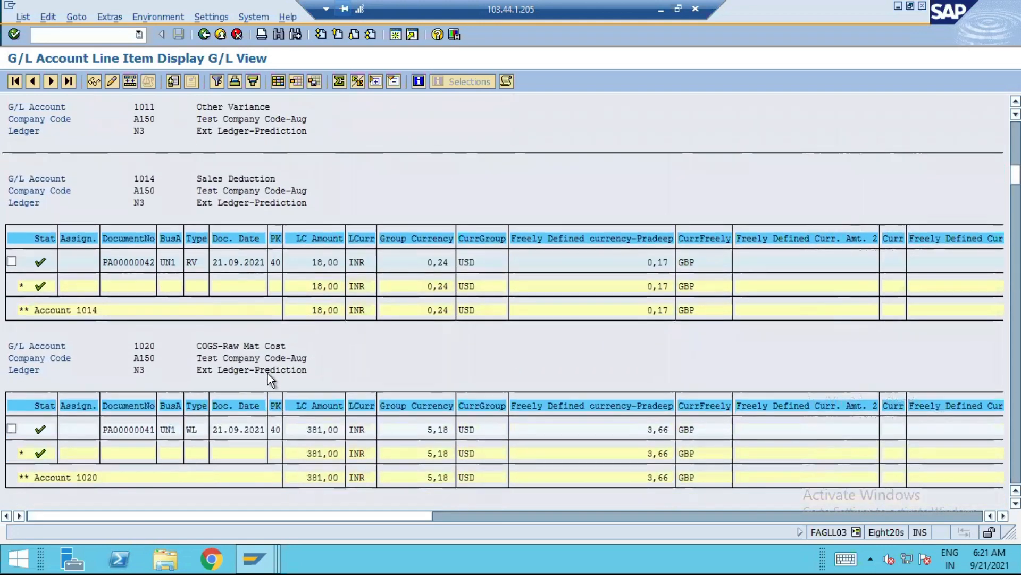
scroll(267, 373, "down", 1)
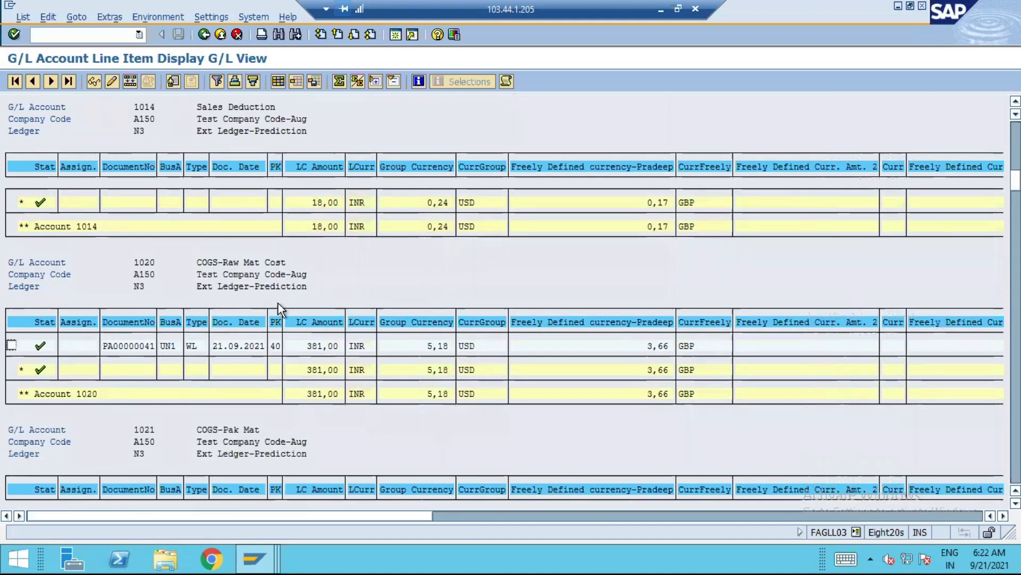
scroll(282, 326, "down", 4)
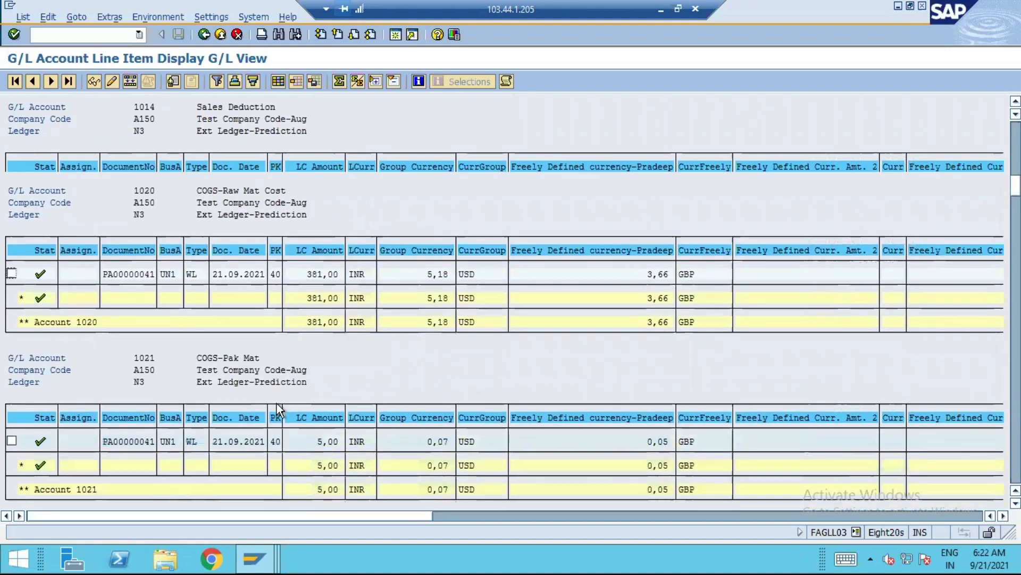
scroll(276, 403, "down", 1)
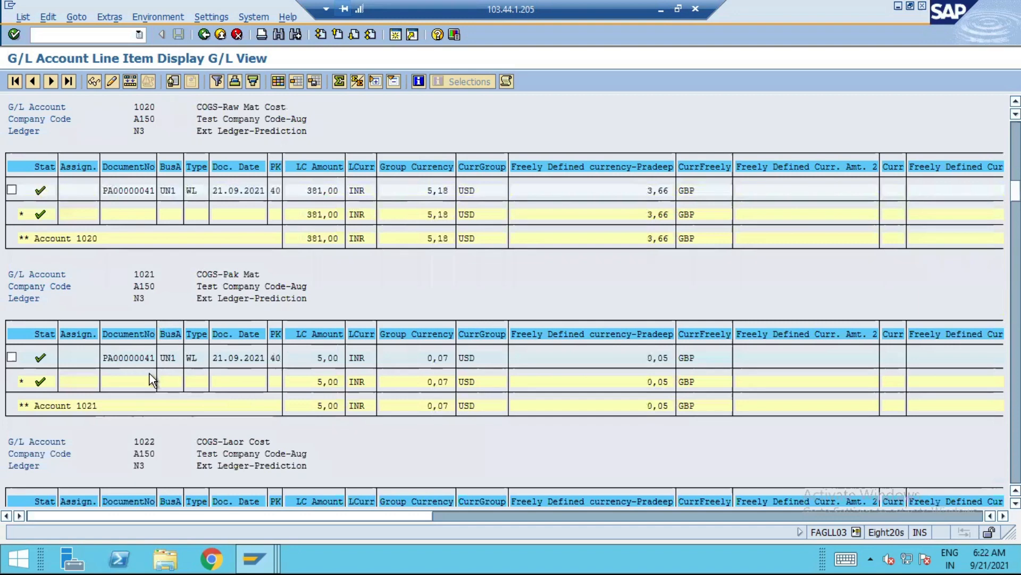
scroll(149, 373, "down", 3)
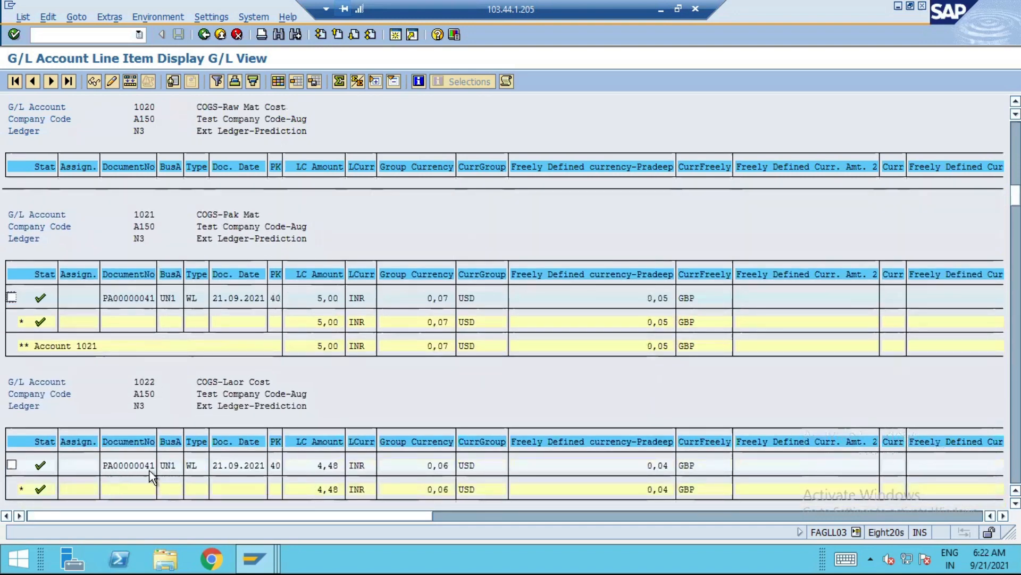
scroll(148, 463, "up", 4)
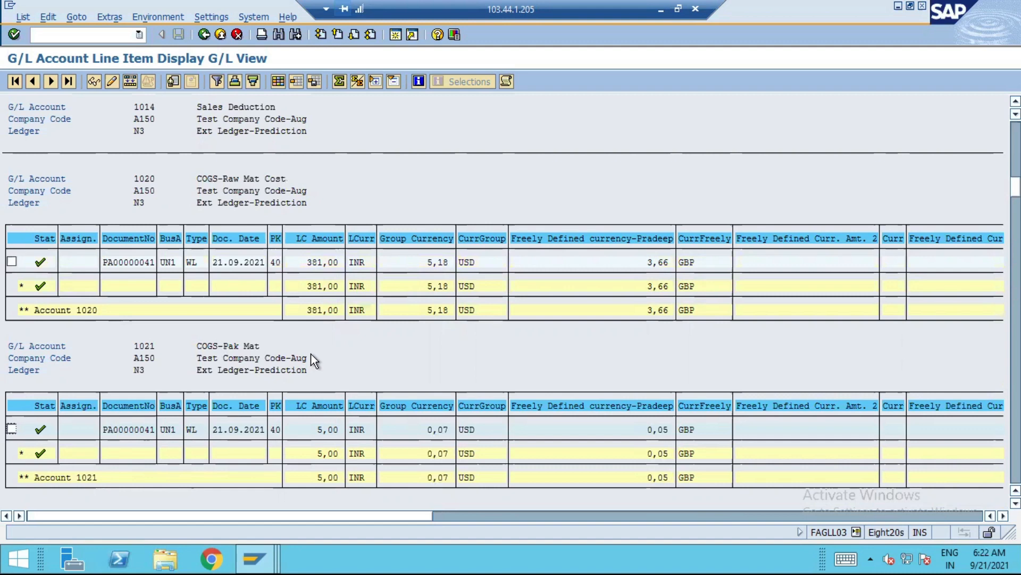
Open the SAP Fiori launchpad in Chrome, reload the page and sign in with the user name and password
key("super+d")
double_click(40, 480)
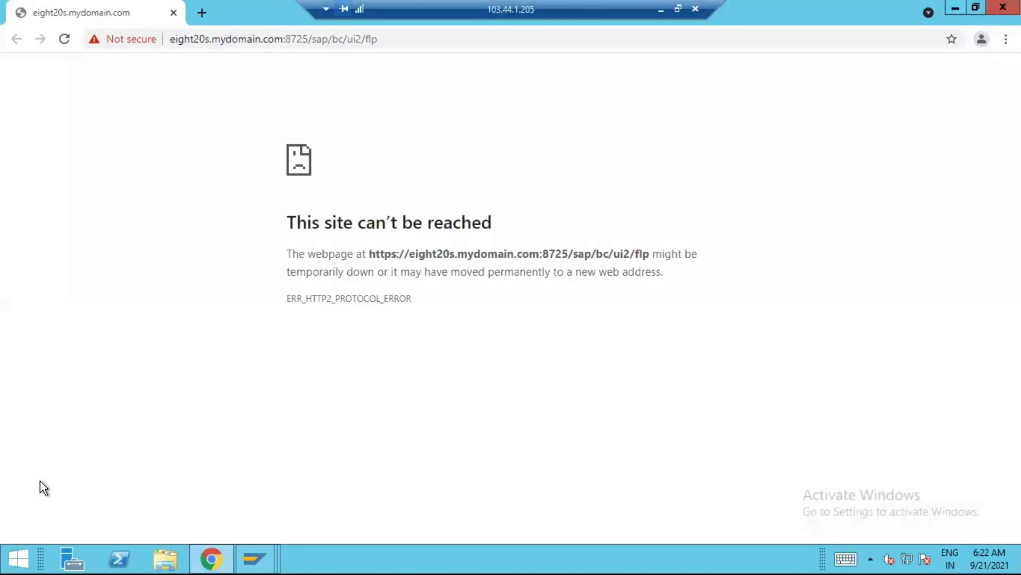
key("F5")
left_click(450, 219)
type("pradeep")
key("Tab")
type("••••••••")
key("Return")
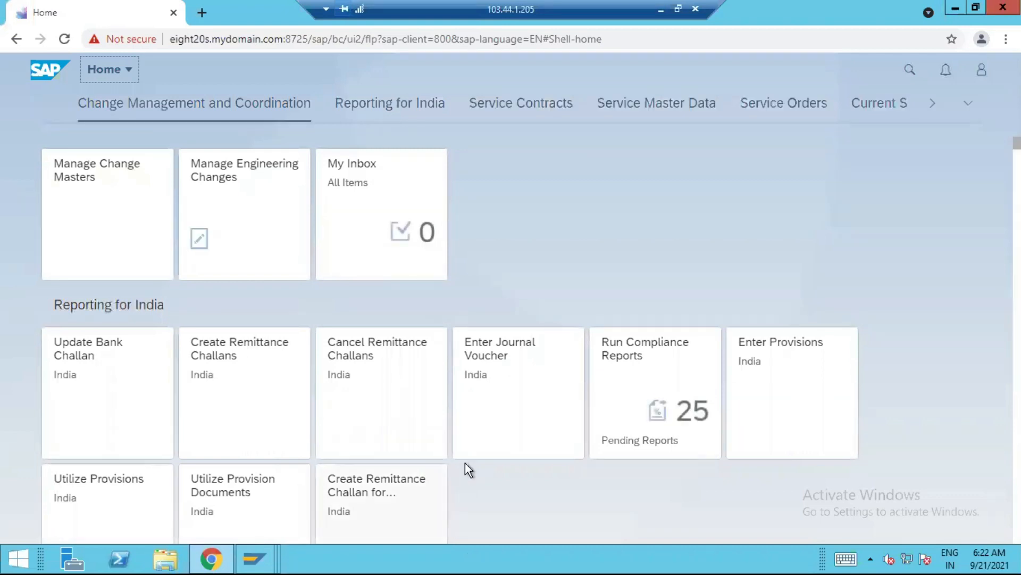
key("Tab")
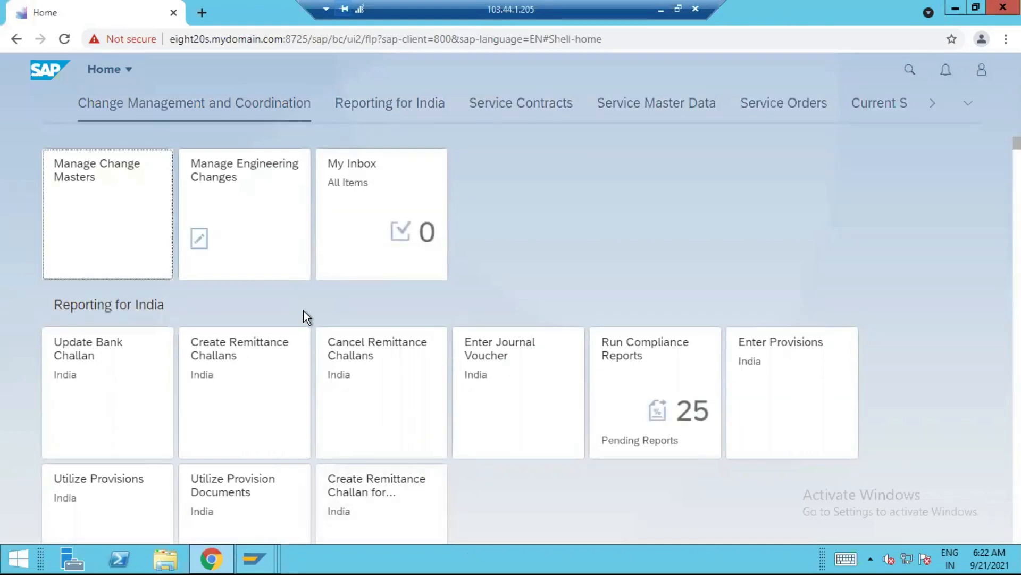
Search the launchpad apps for "*display journal" and open Display Journal Entries - In T-Account View
left_click(911, 73)
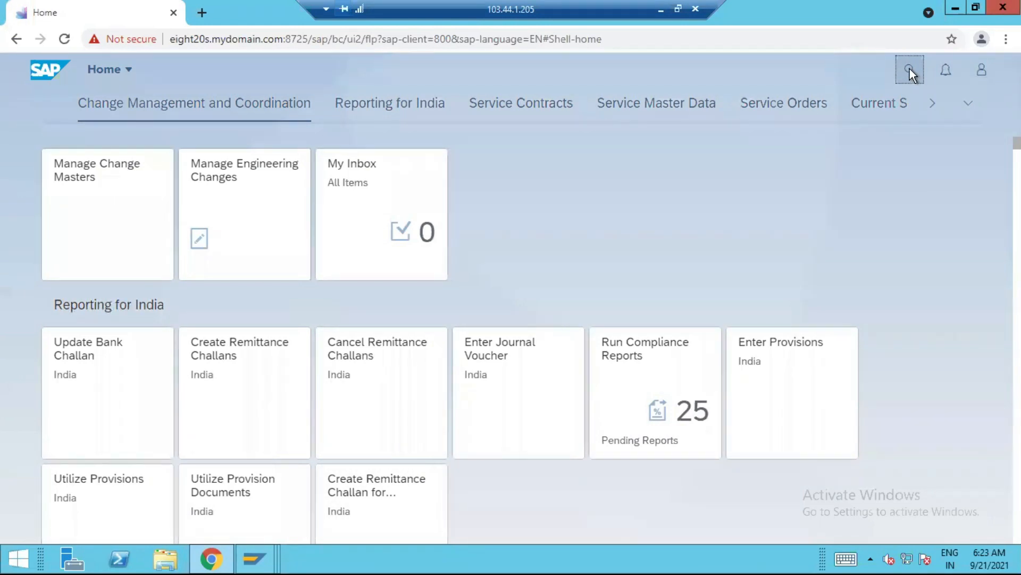
left_click(911, 73)
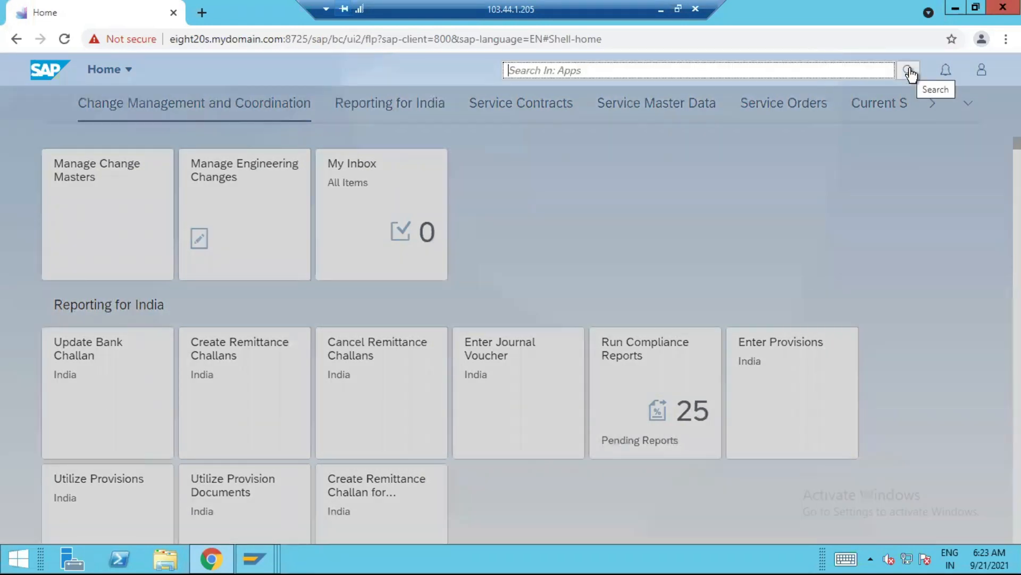
type("*dis")
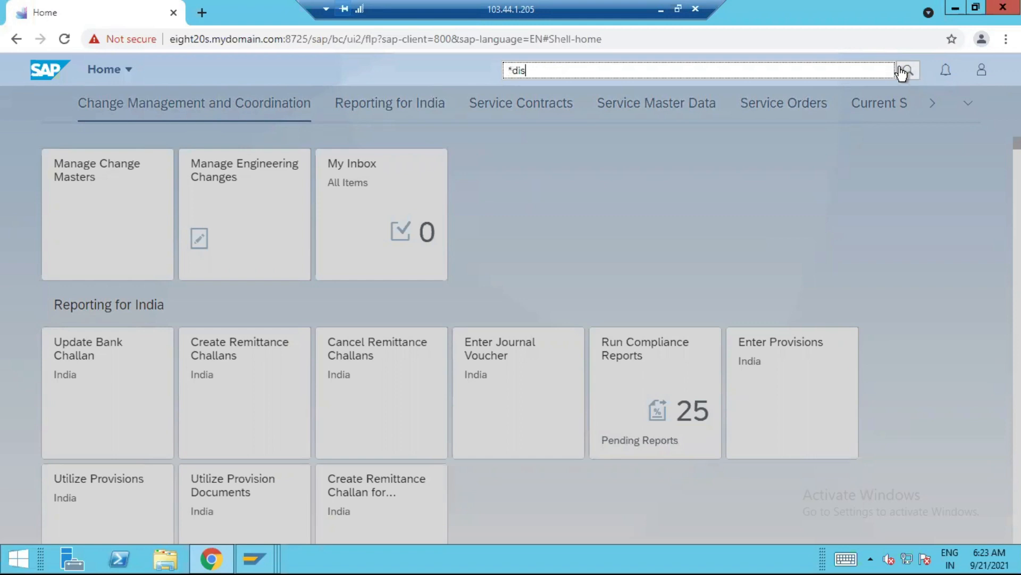
type("play")
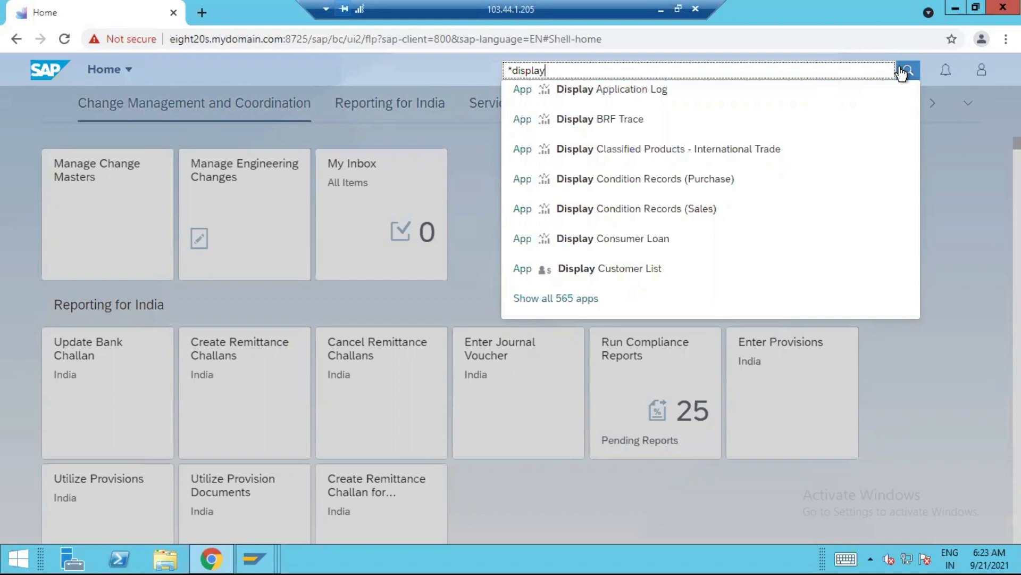
type("journal")
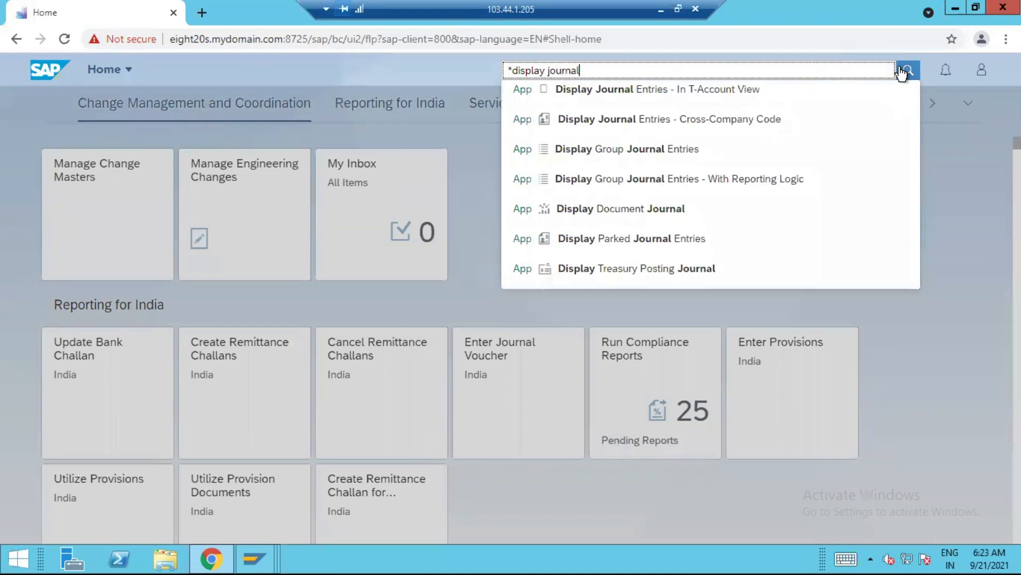
left_click(689, 93)
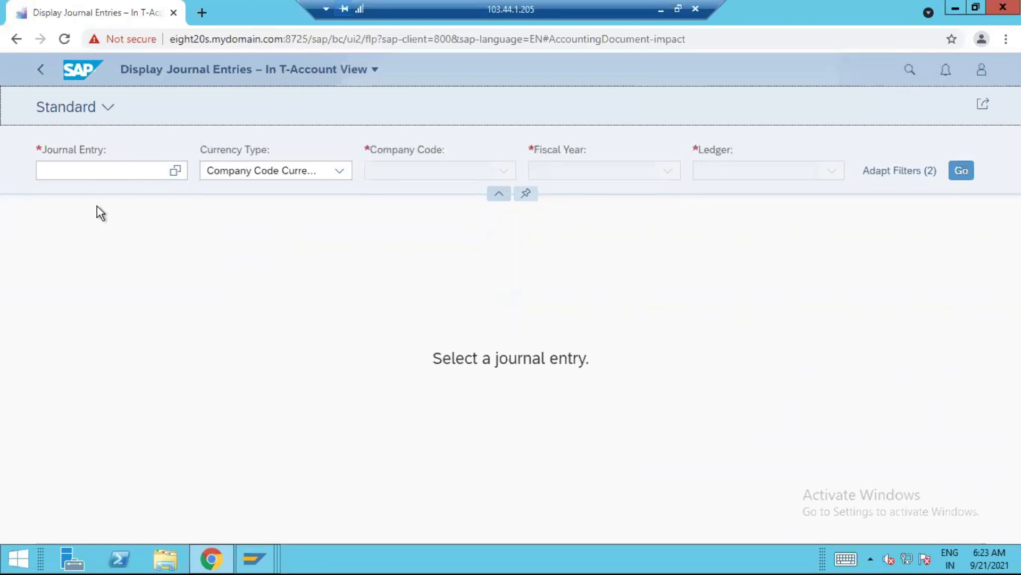
Open the journal entry selection dialog and filter it by company code A150
left_click(179, 174)
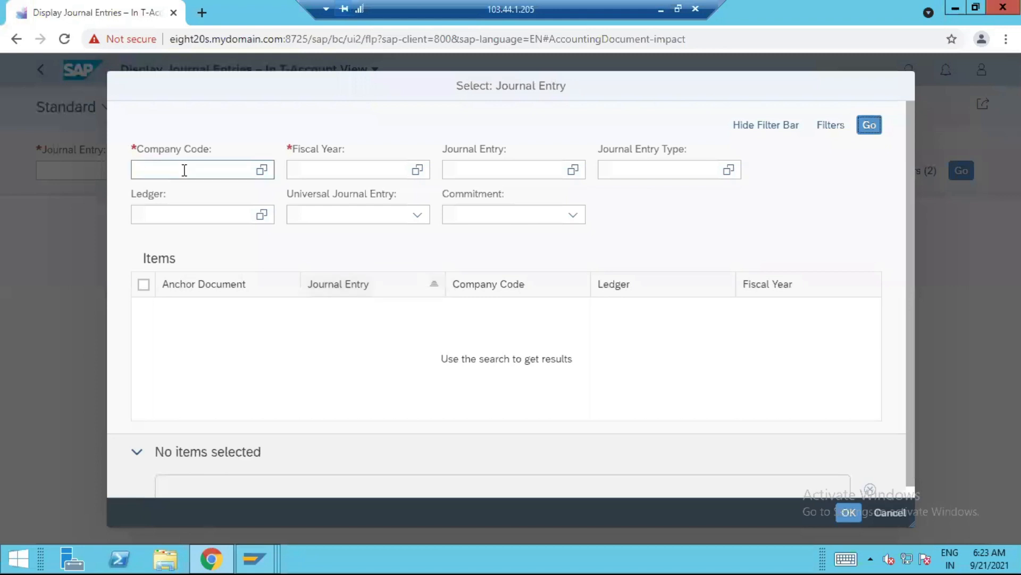
type("a150")
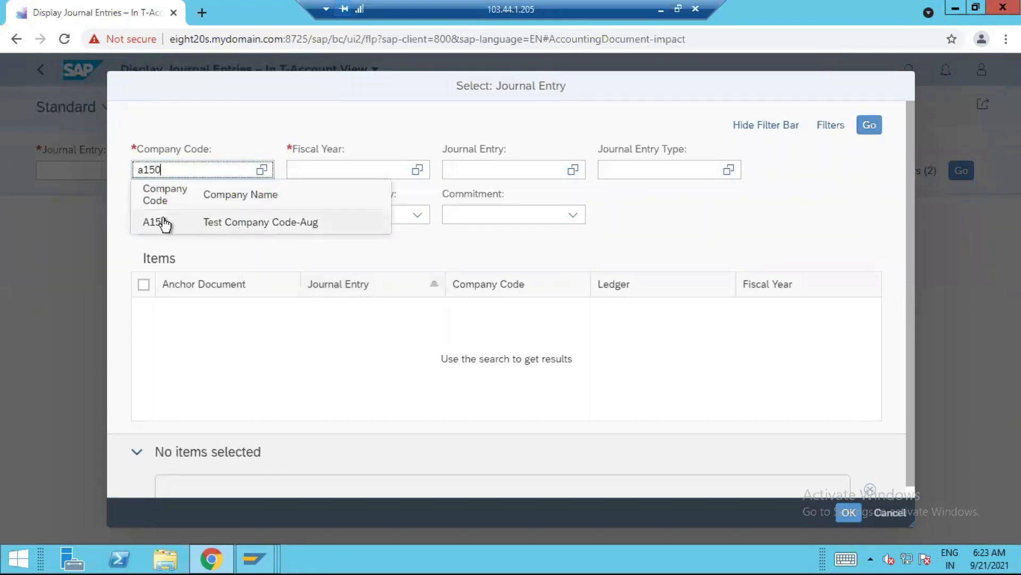
left_click(163, 218)
Filter the journal entry selection by fiscal year 2021 and ledger N3, and run the search
left_click(353, 170)
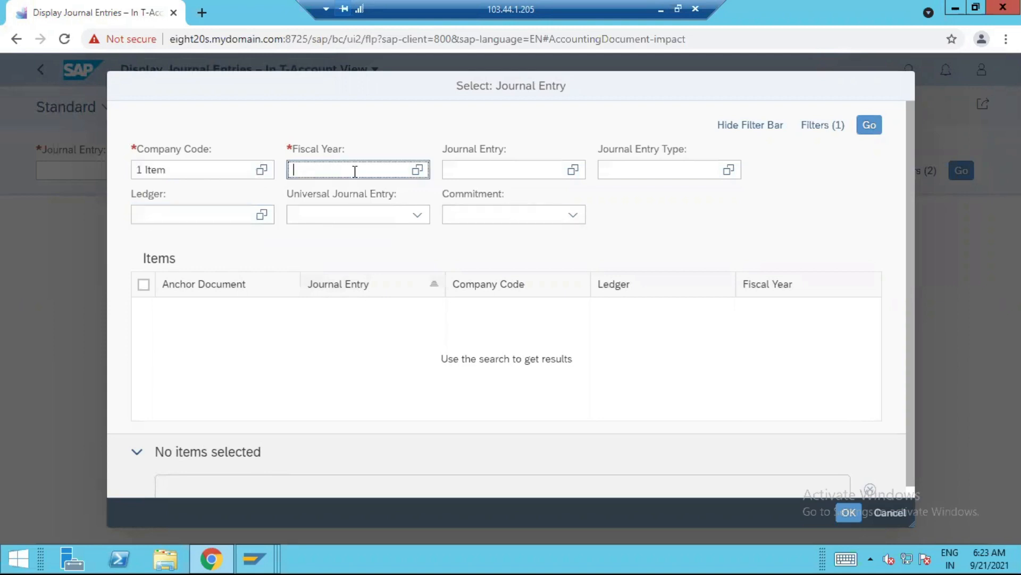
type("2021")
key("Tab")
left_click(355, 171)
left_click(163, 213)
type("n3")
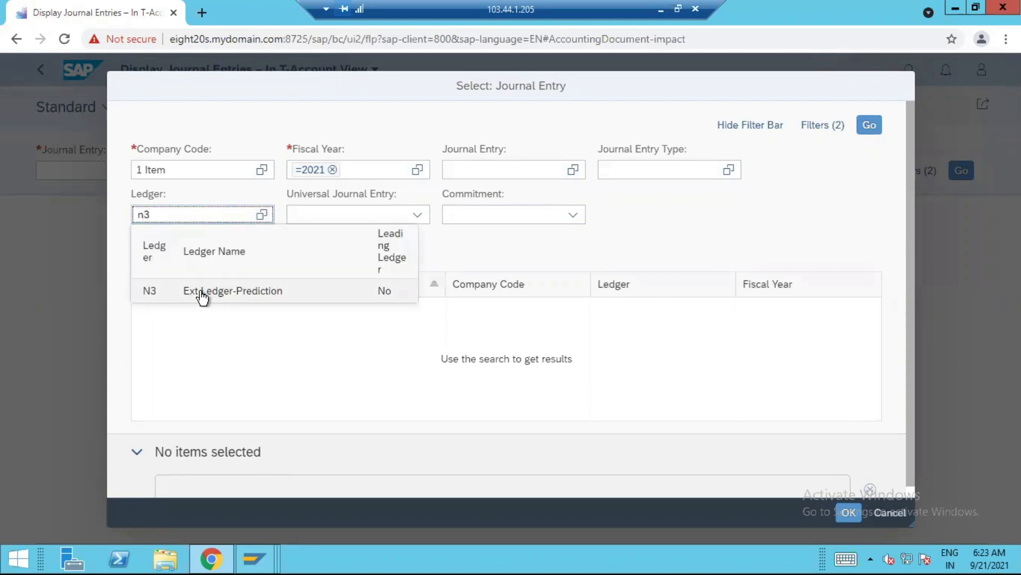
left_click(202, 291)
left_click(869, 127)
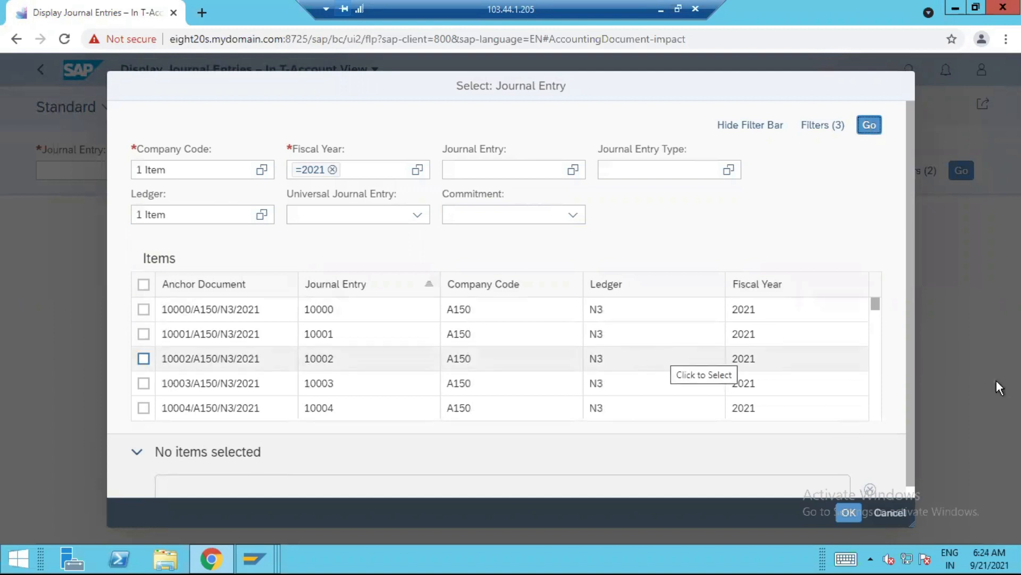
Select journal entries PA00000040, PA00000041 and PA00000042 and display their accounting impact
left_click_drag(875, 307, 873, 413)
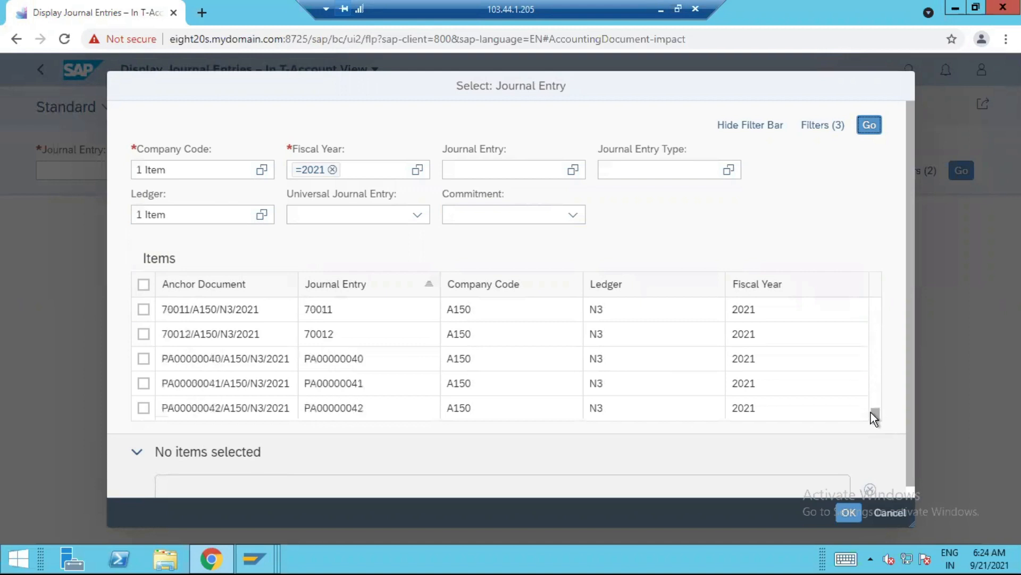
left_click(143, 359)
left_click(144, 384)
left_click(143, 407)
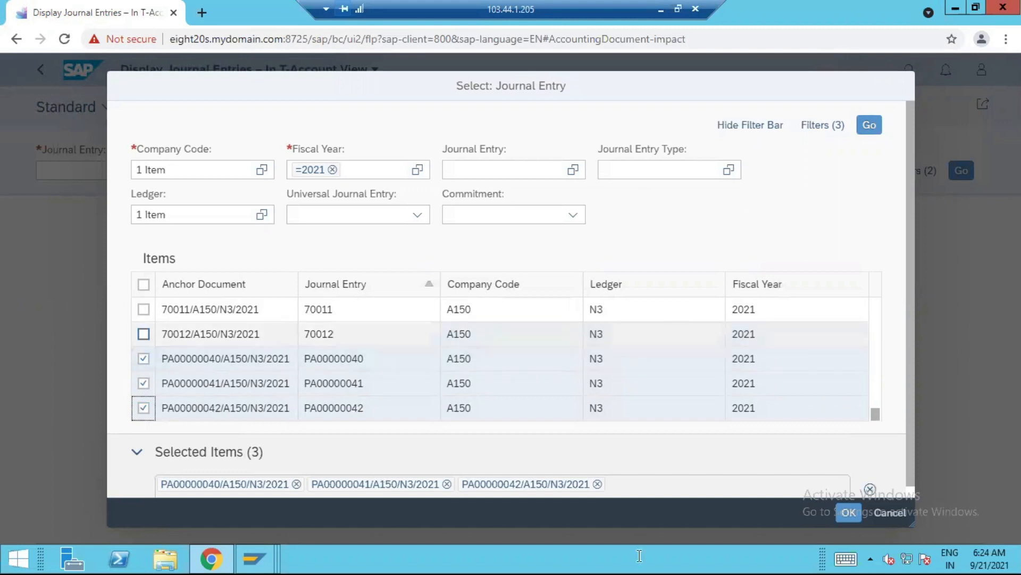
left_click(848, 514)
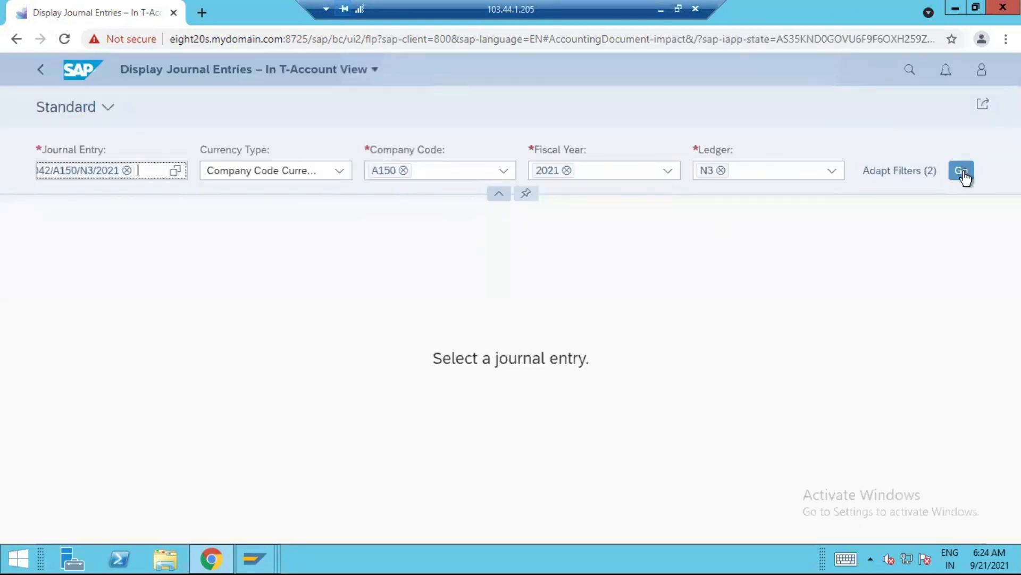
left_click(963, 171)
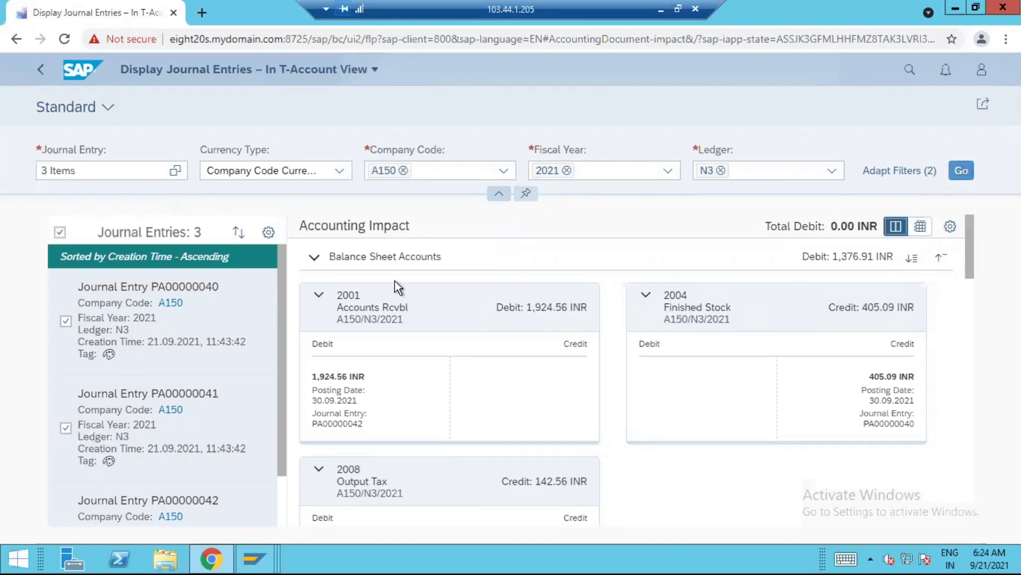
Collapse both account groups, expand Balance Sheet Accounts again and review its T-accounts
left_click(315, 257)
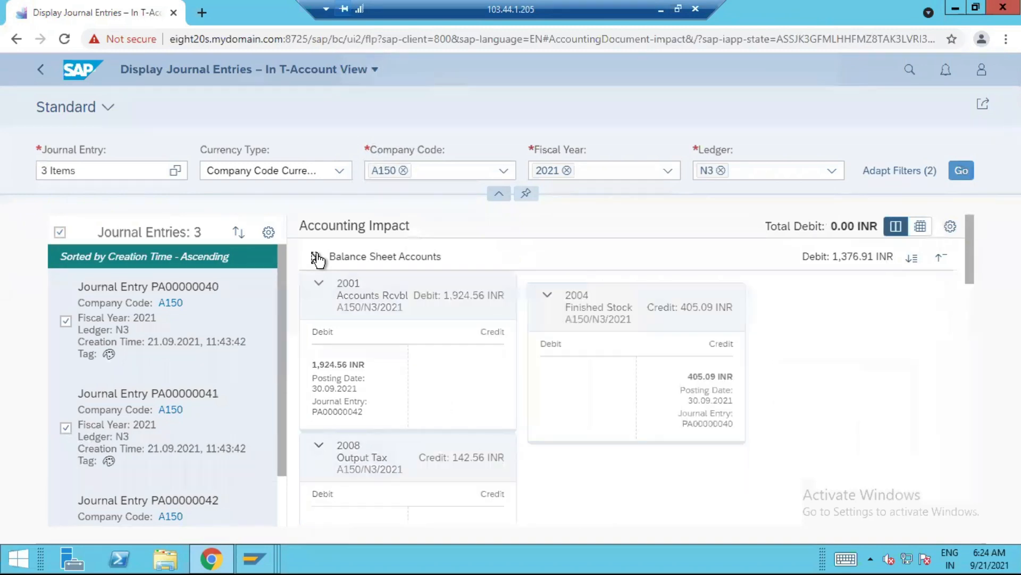
left_click(315, 283)
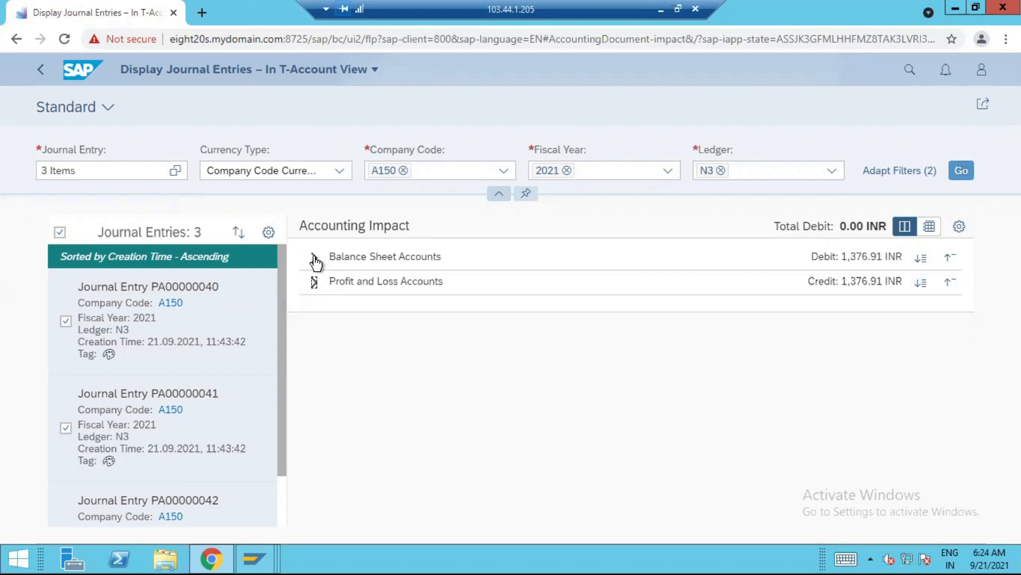
left_click(314, 258)
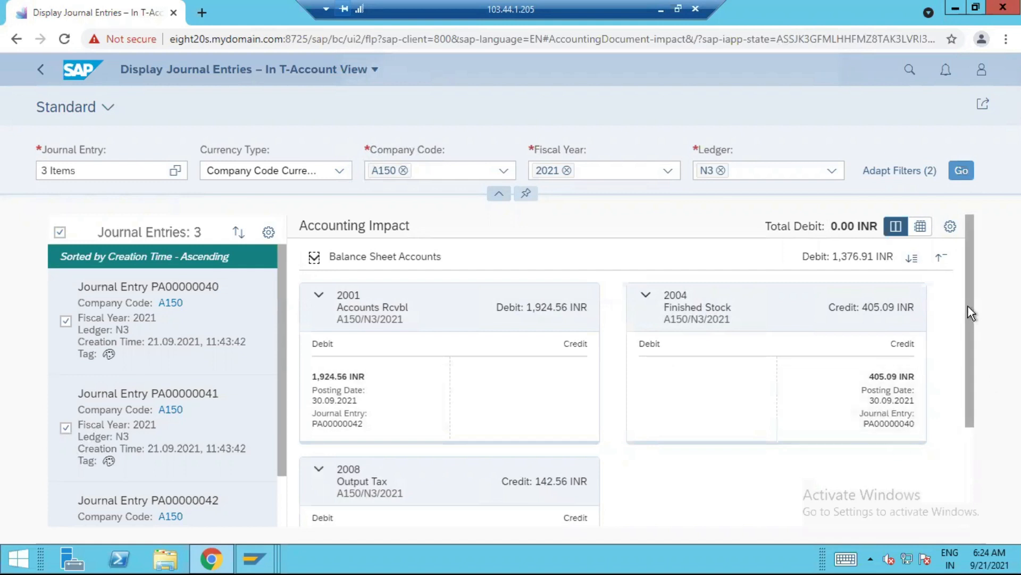
left_click_drag(966, 303, 957, 400)
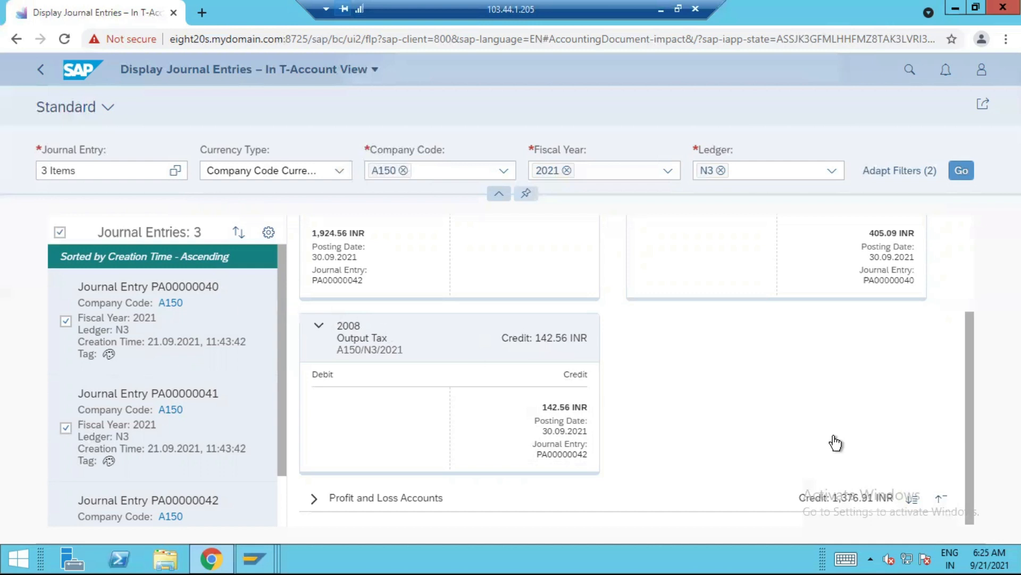
Collapse Balance Sheet Accounts, expand Profit and Loss Accounts and review its T-accounts from Sales through COGS-Activity OH
left_click_drag(973, 394, 969, 465)
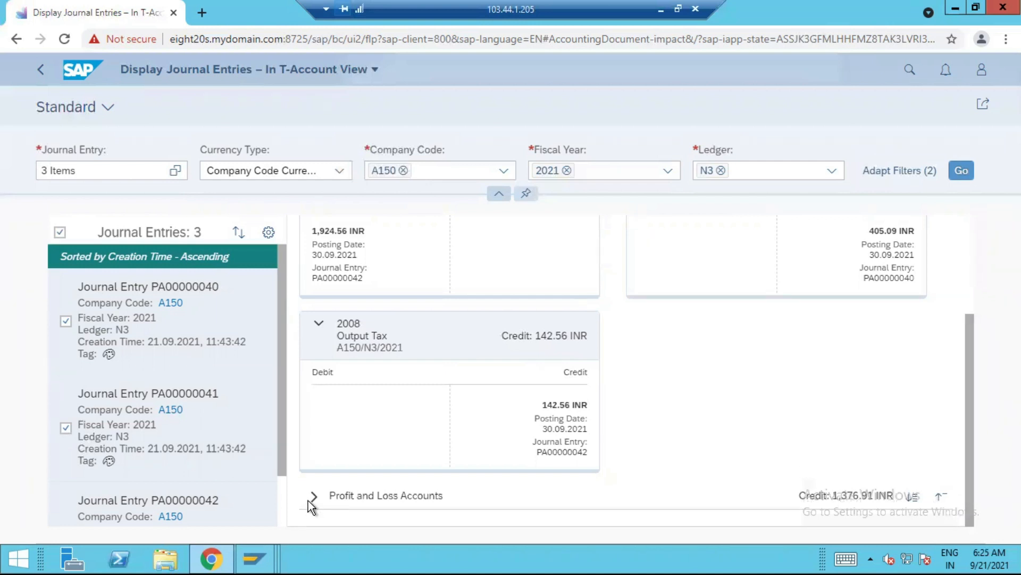
scroll(383, 319, "up", 3)
left_click(315, 258)
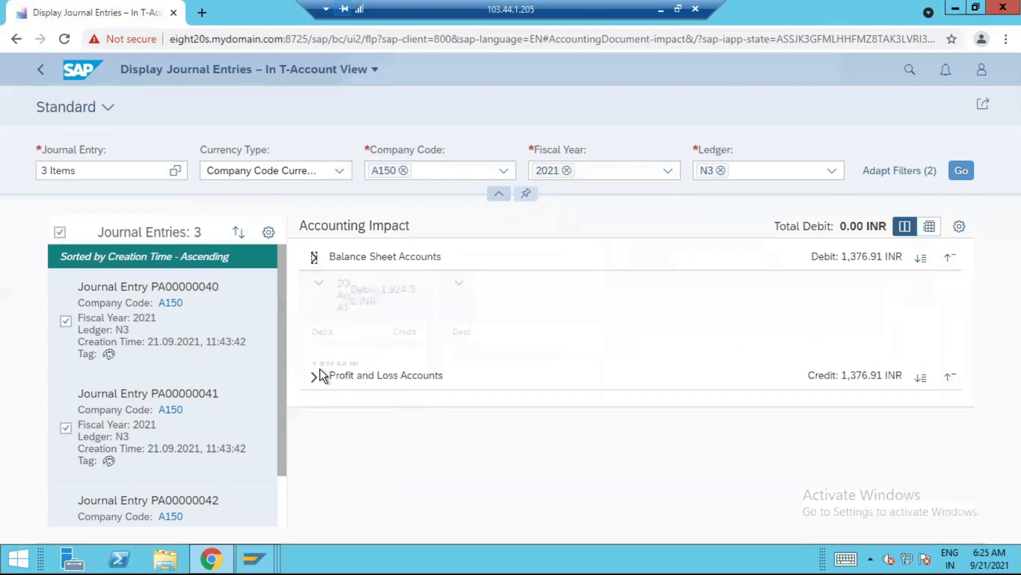
left_click(315, 282)
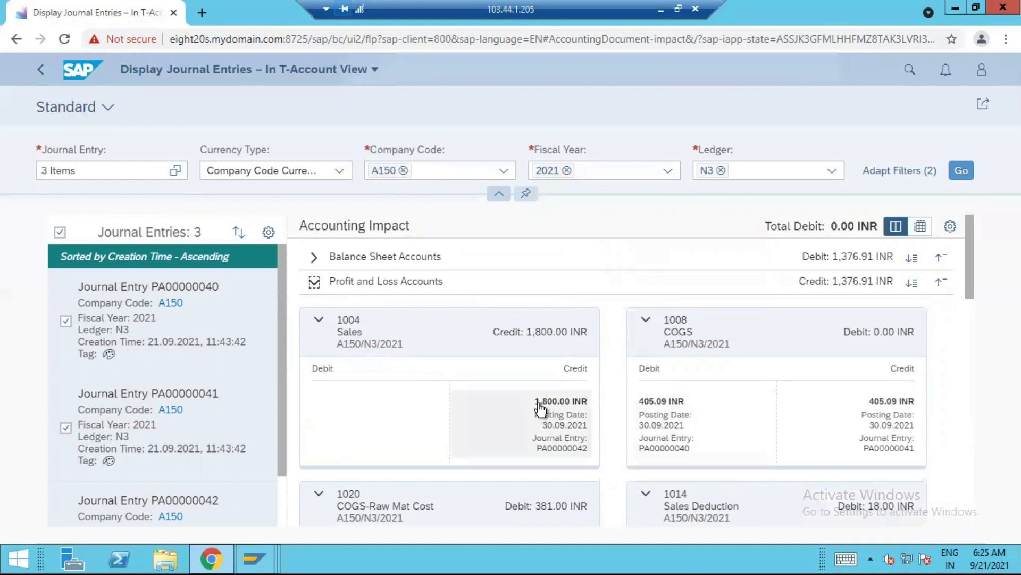
left_click_drag(968, 266, 969, 281)
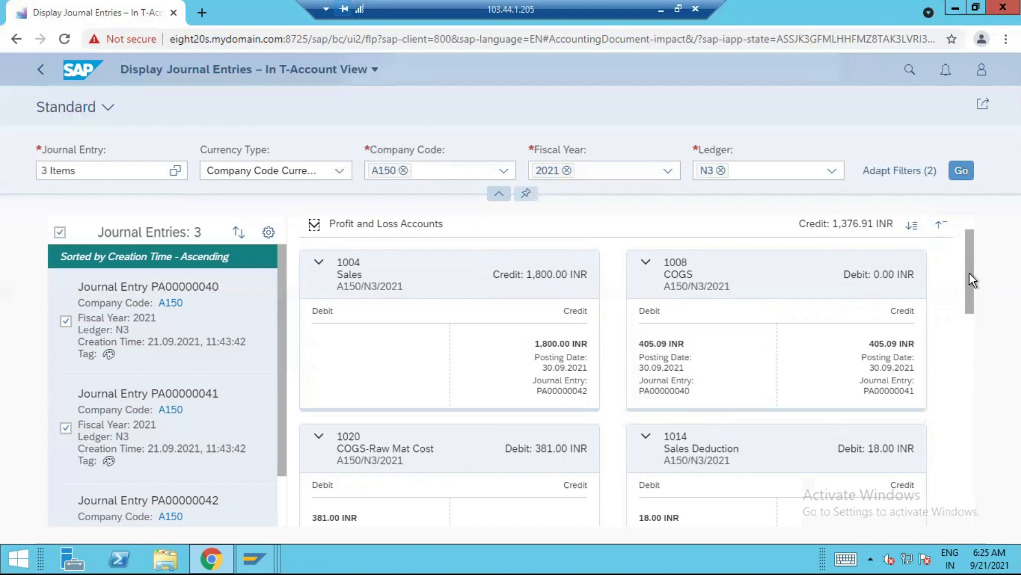
scroll(970, 272, "down", 2)
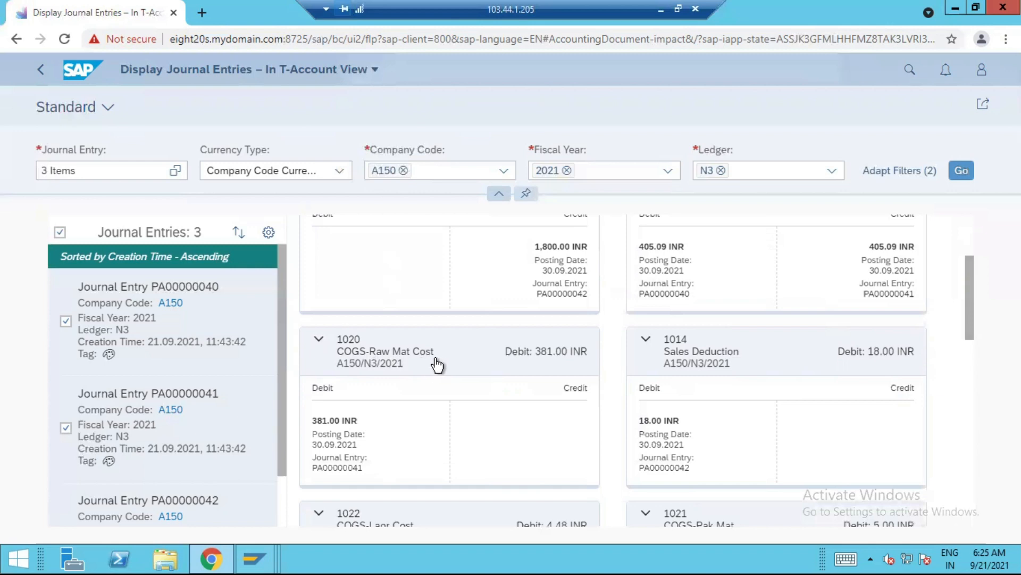
scroll(968, 310, "down", 3)
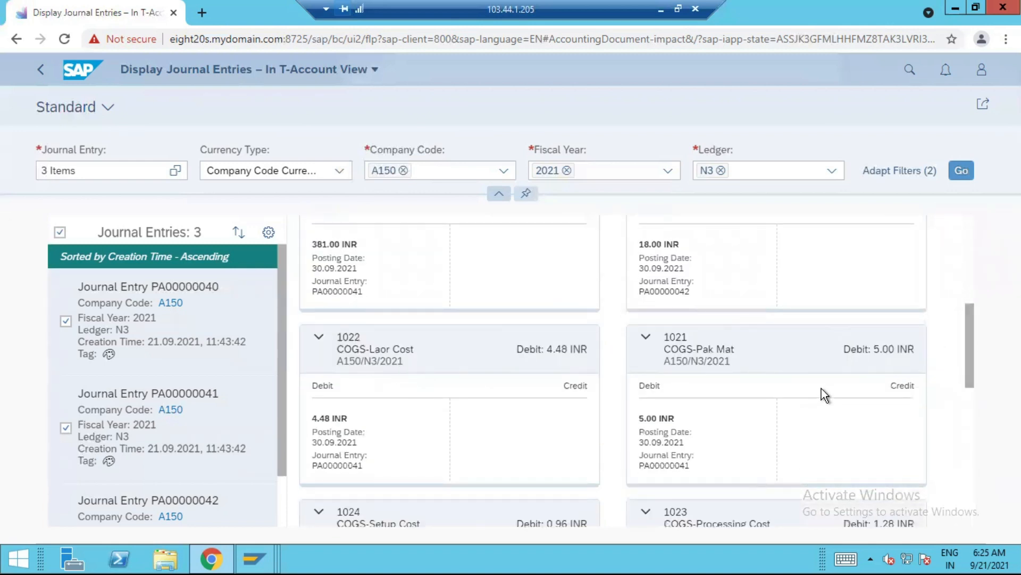
left_click_drag(966, 327, 965, 466)
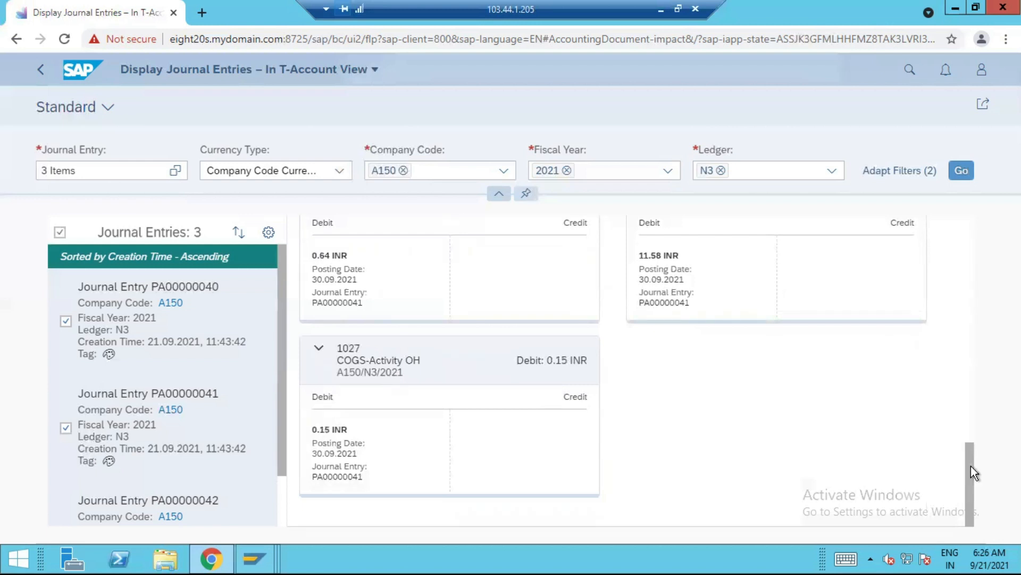
scroll(976, 346, "up", 10)
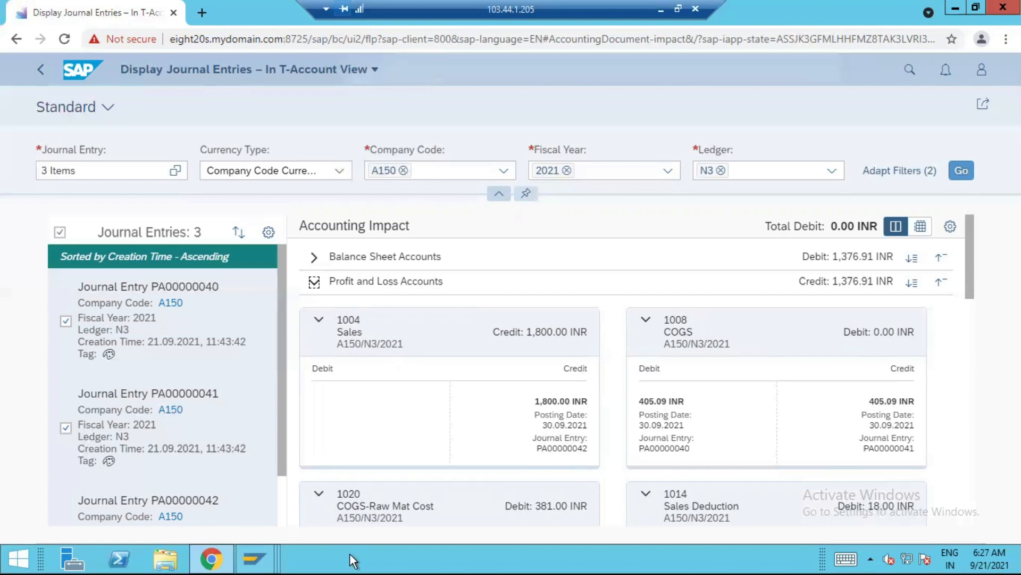
Switch to the SAP GUI session showing the G/L line items and open transaction KEBC
left_click(255, 559)
left_click(727, 473)
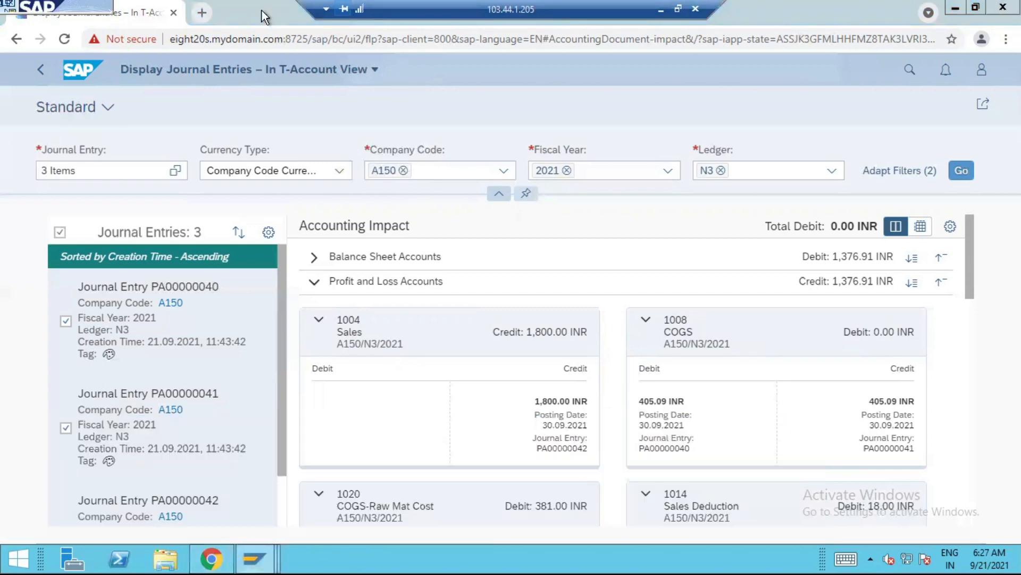
type("/n")
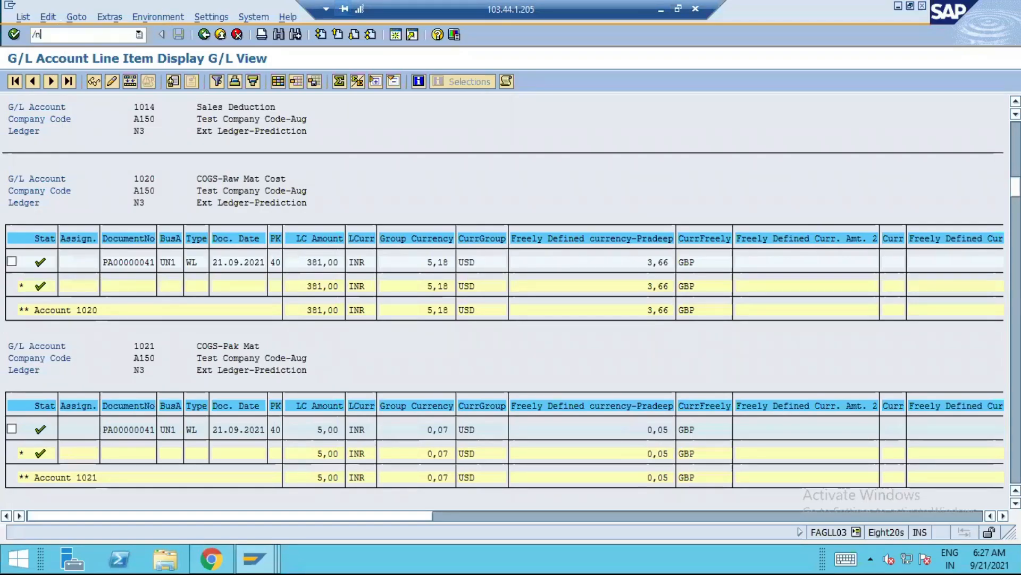
type("kec")
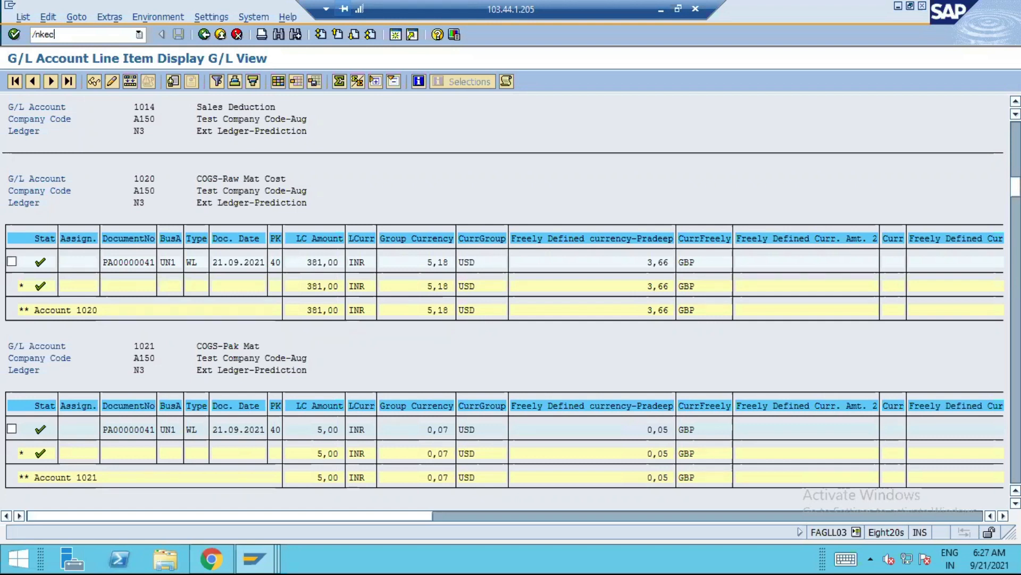
key("BackSpace")
key("BackSpace")
type("ebc")
key("Return")
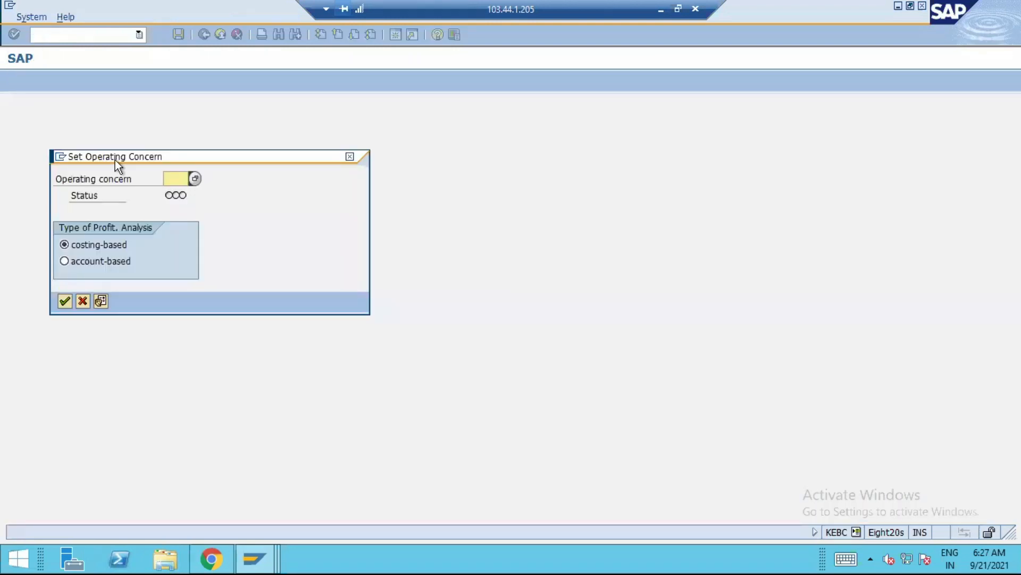
Set the operating concern to A150 with account-based profitability analysis
type("a150")
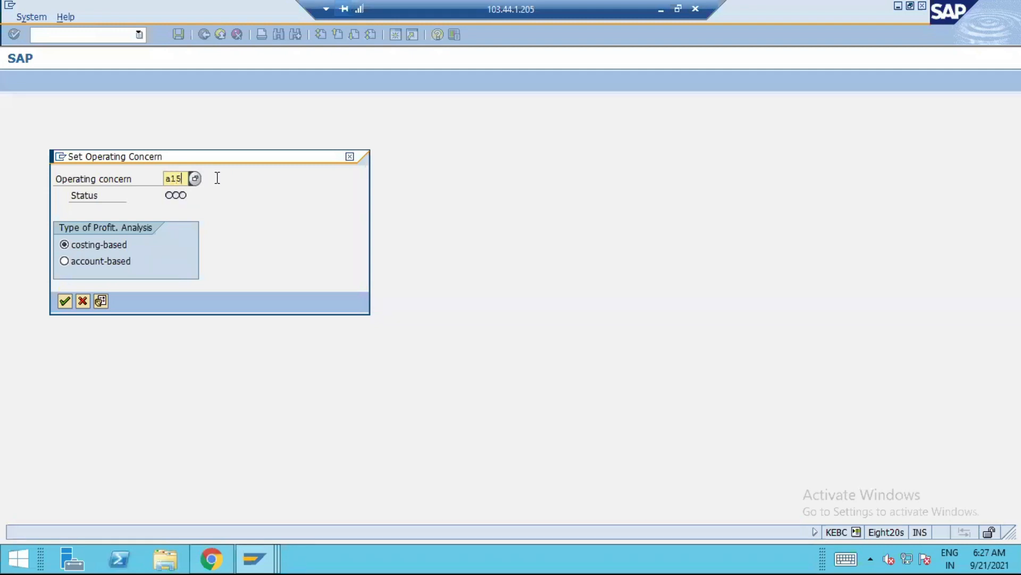
left_click(86, 262)
left_click(63, 305)
left_click(62, 300)
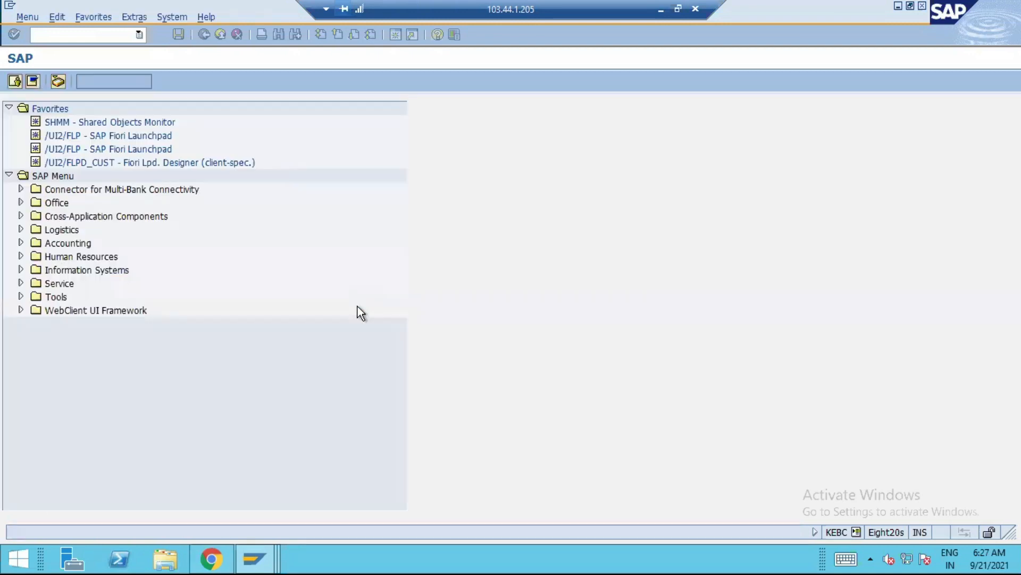
Open transaction KE24 and display the actual line items for company code A150
type("ke24")
key("Return")
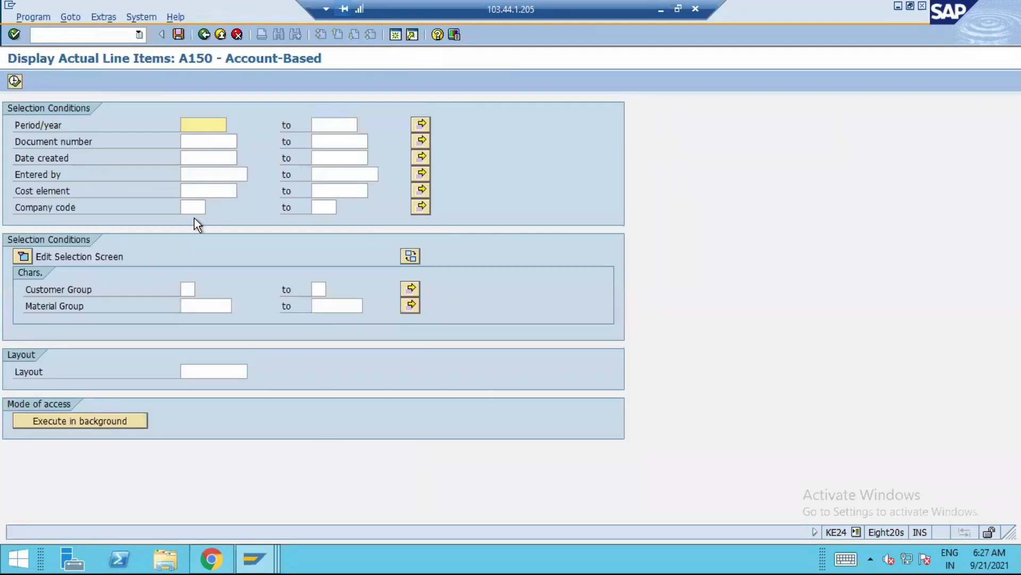
left_click(187, 208)
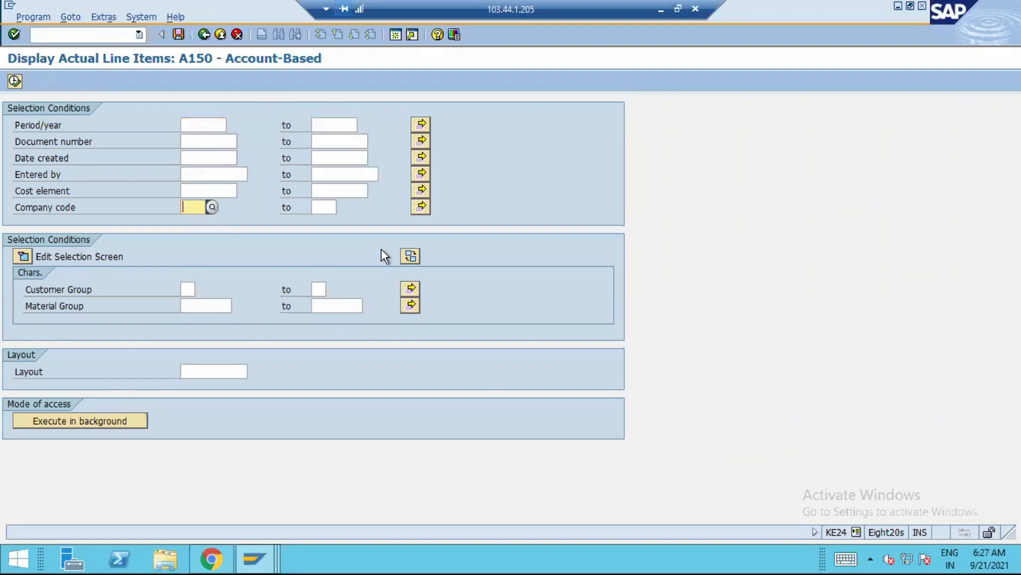
type("a150")
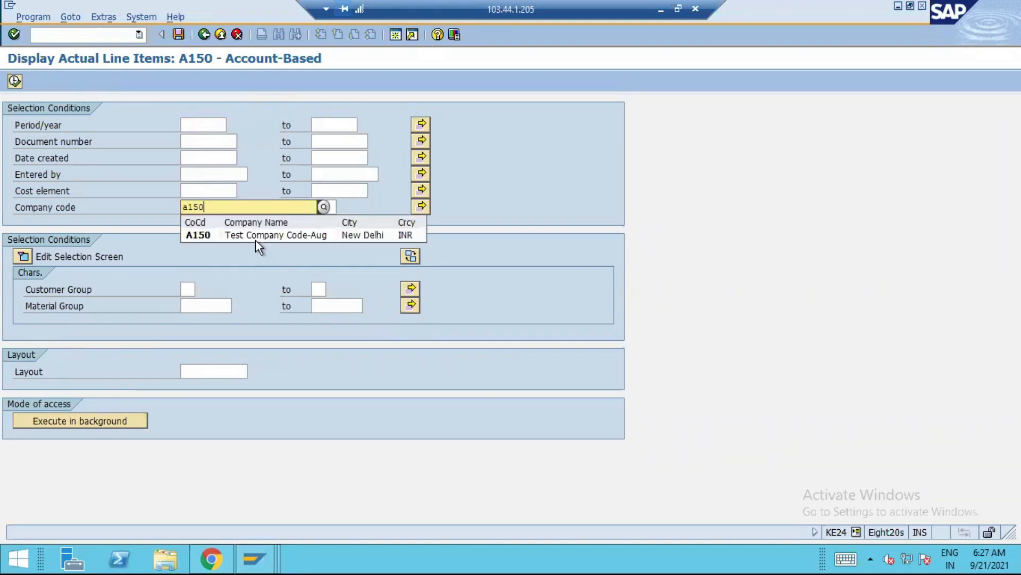
left_click(252, 235)
left_click(14, 81)
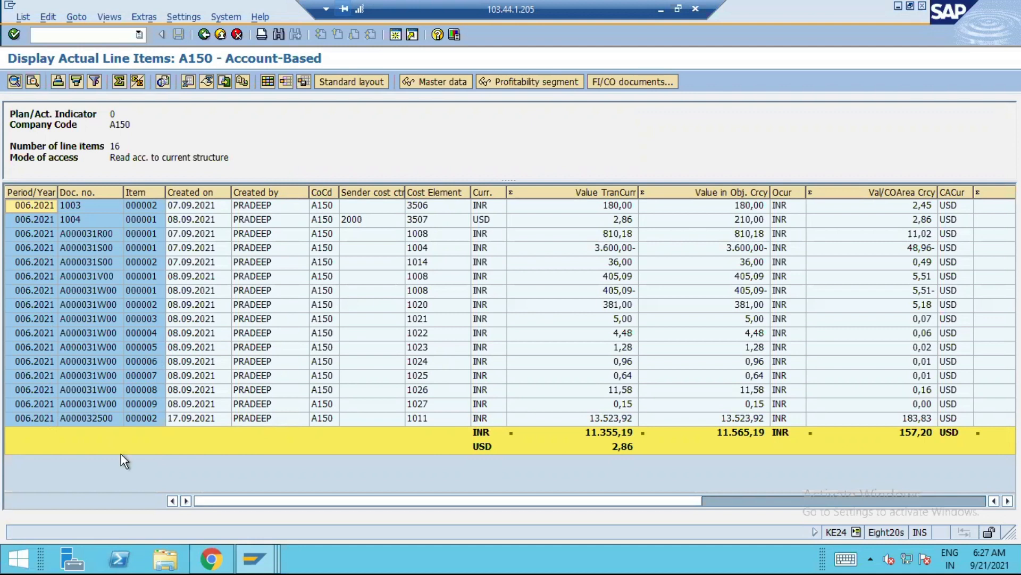
Switch to the Fiori T-account view, consult the ledger flow diagram in OneNote, and collapse the 1004 Sales account
left_click(223, 559)
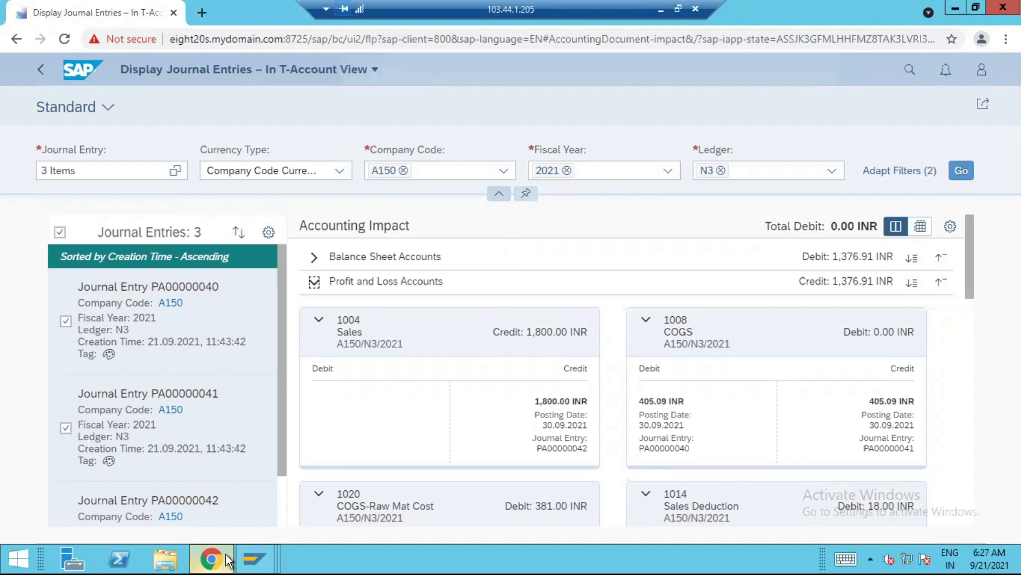
left_click(663, 8)
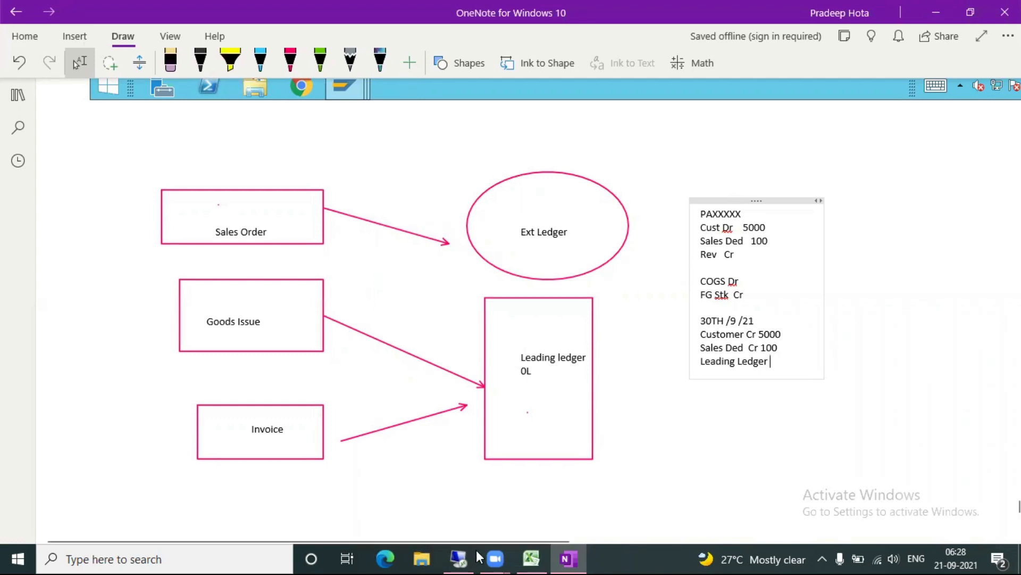
left_click(460, 558)
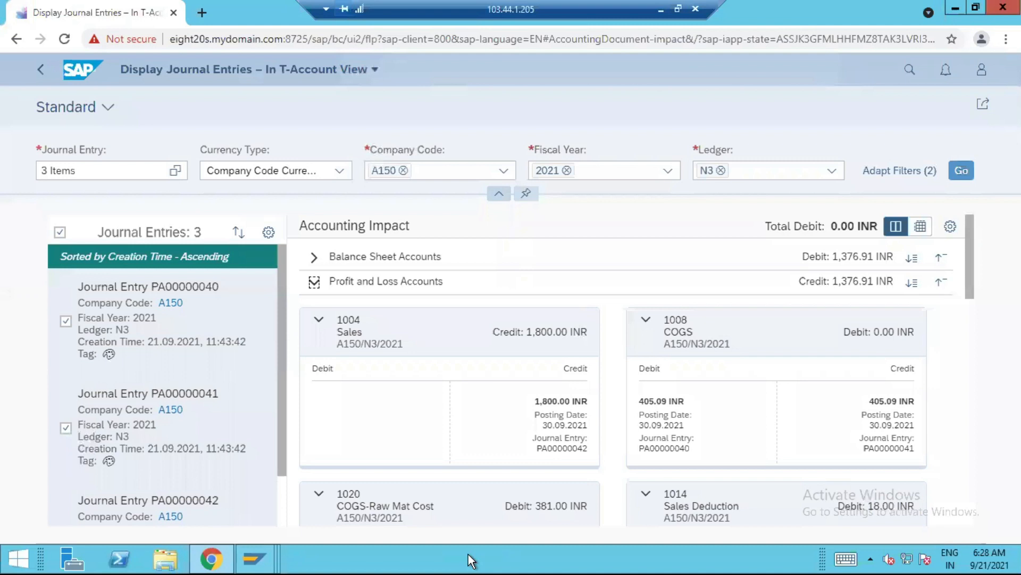
left_click(347, 333)
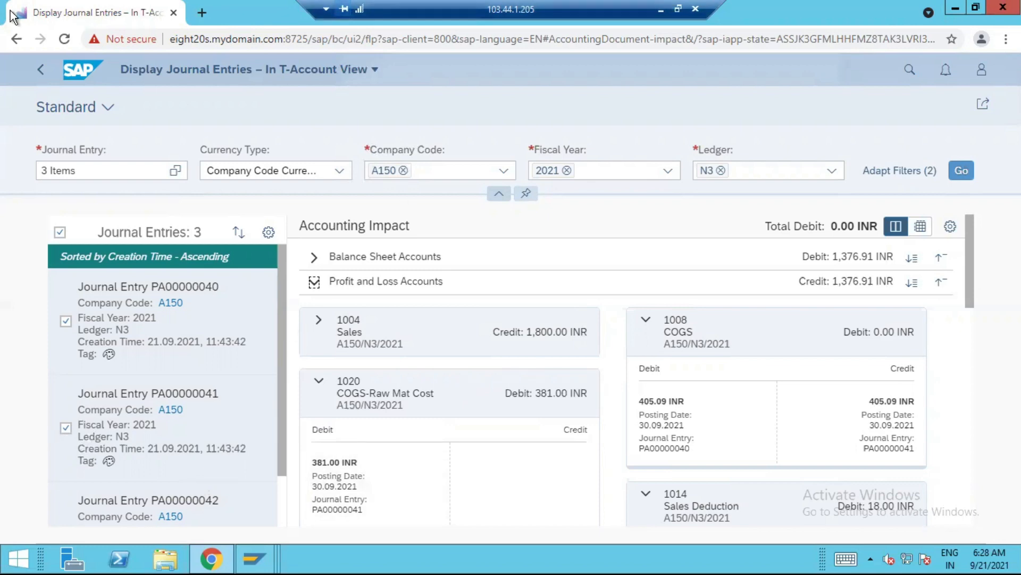
Switch to the SAP GUI session with the ACDOCA entries for ledger N3, review them, and return to the KE24 line items
mouse_move(254, 558)
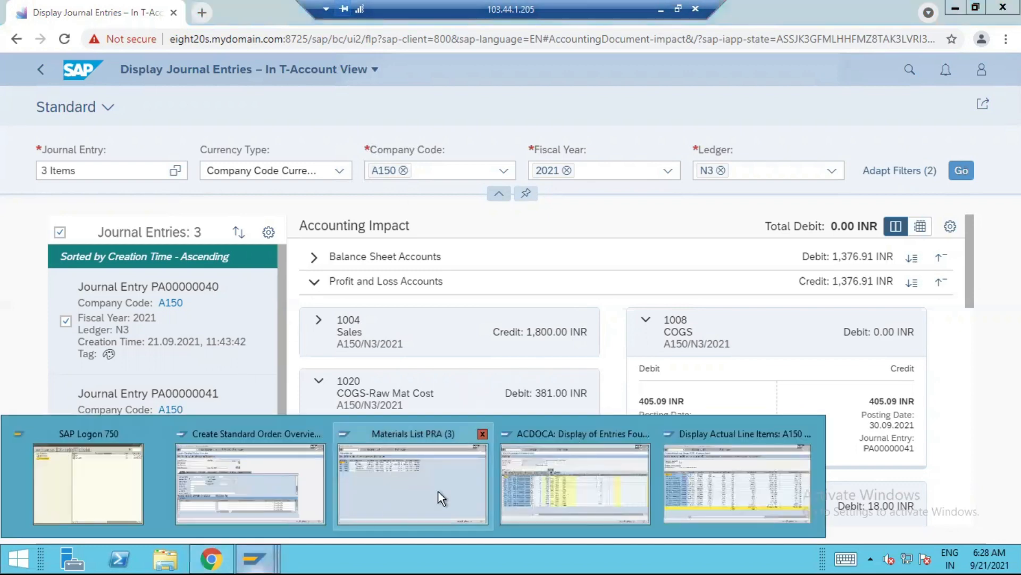
mouse_move(446, 484)
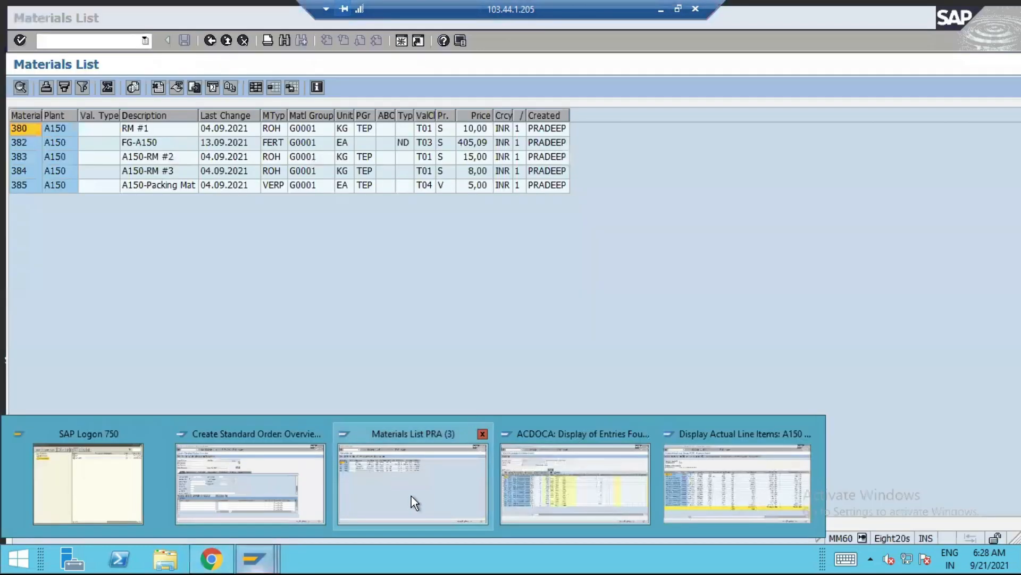
left_click(597, 473)
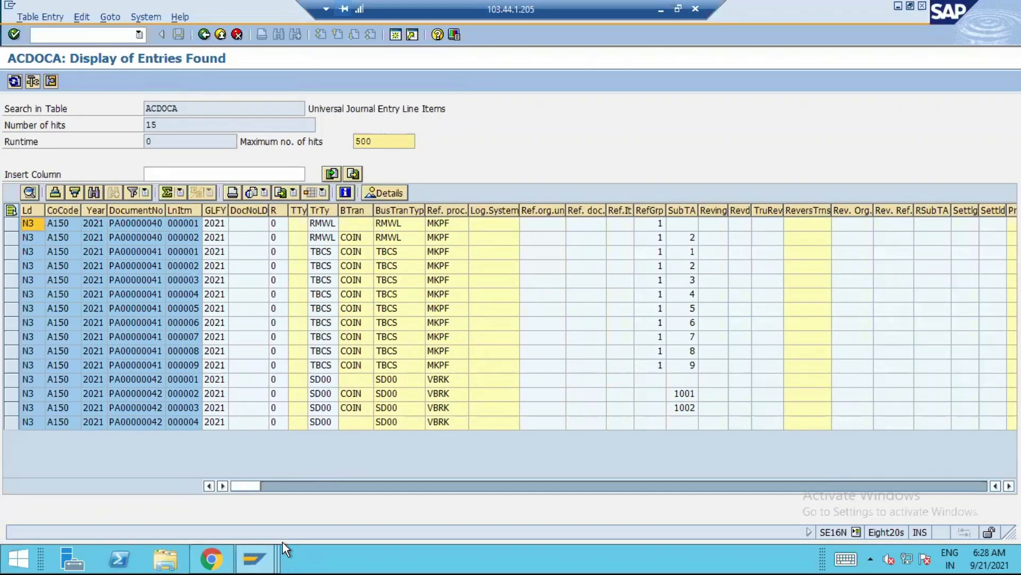
mouse_move(272, 558)
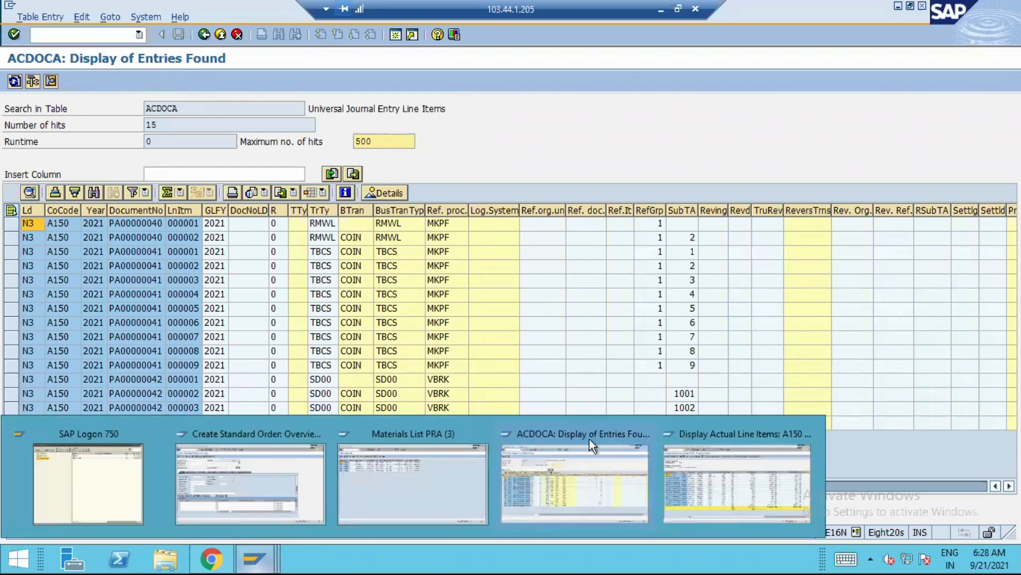
left_click(714, 448)
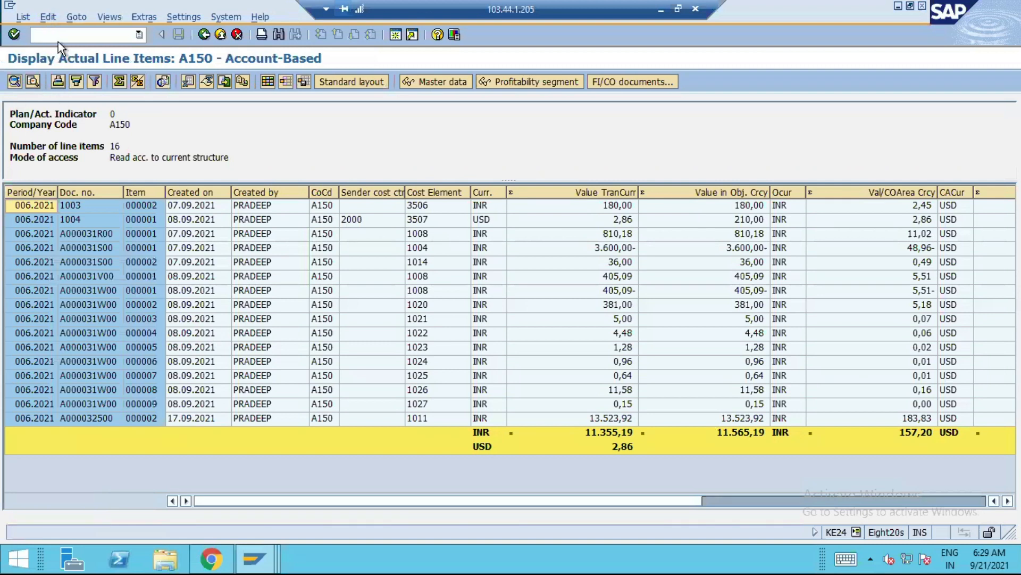
Open transaction VL01N to create an outbound delivery with order reference
left_click(126, 37)
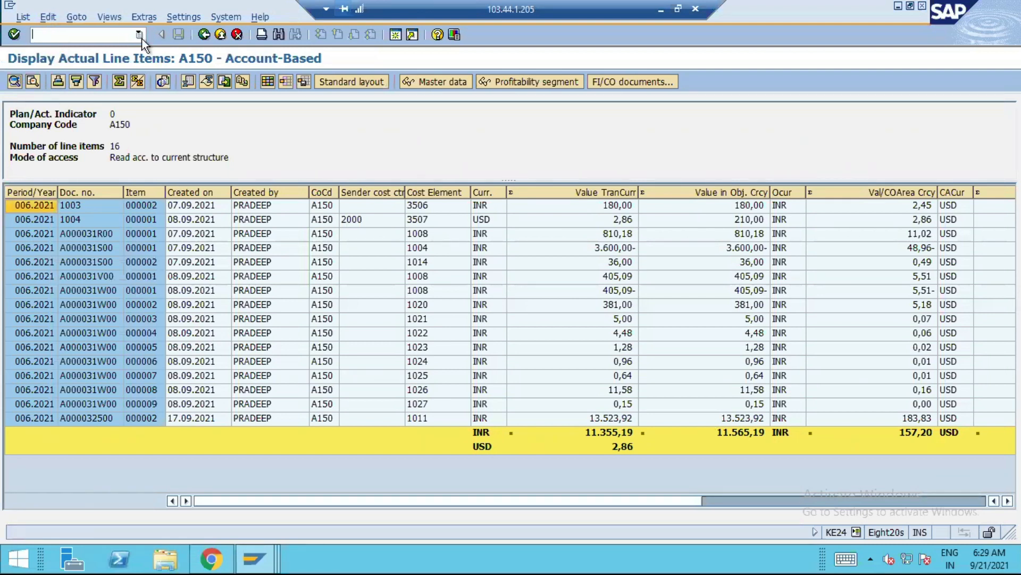
type("/nva")
key("BackSpace")
key("BackSpace")
key("BackSpace")
key("BackSpace")
type("/NVL01N")
key("Return")
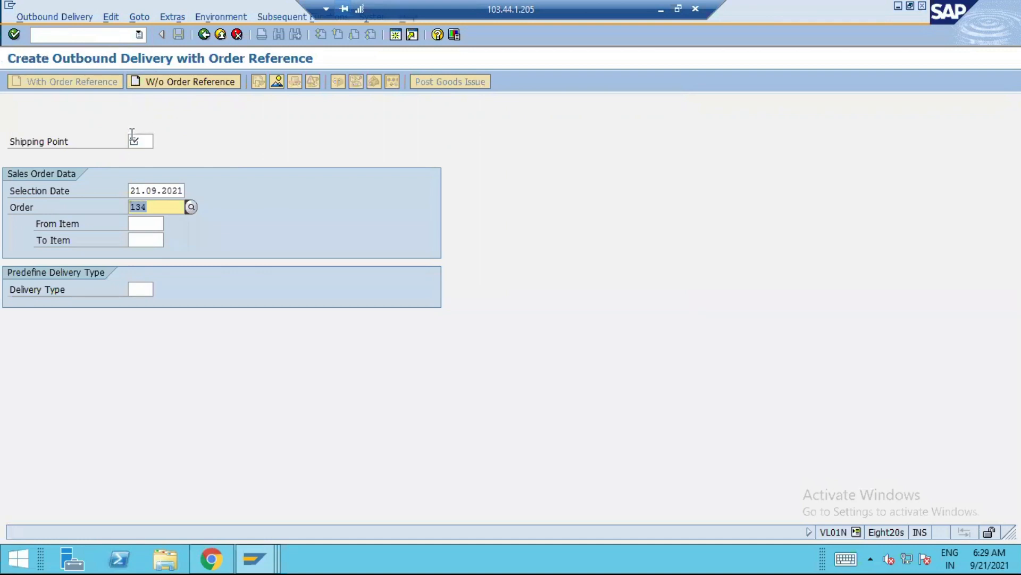
Enter shipping point A150 and selection date 30.09.2021 for the proposed sales order, and proceed to the delivery overview
type("A150")
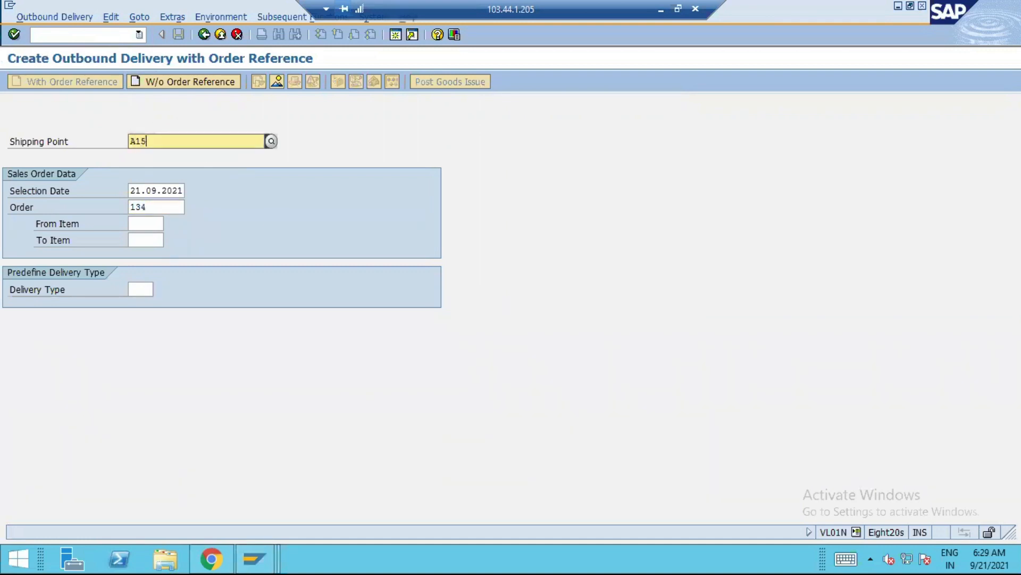
left_click(187, 166)
left_click(155, 187)
left_click(193, 190)
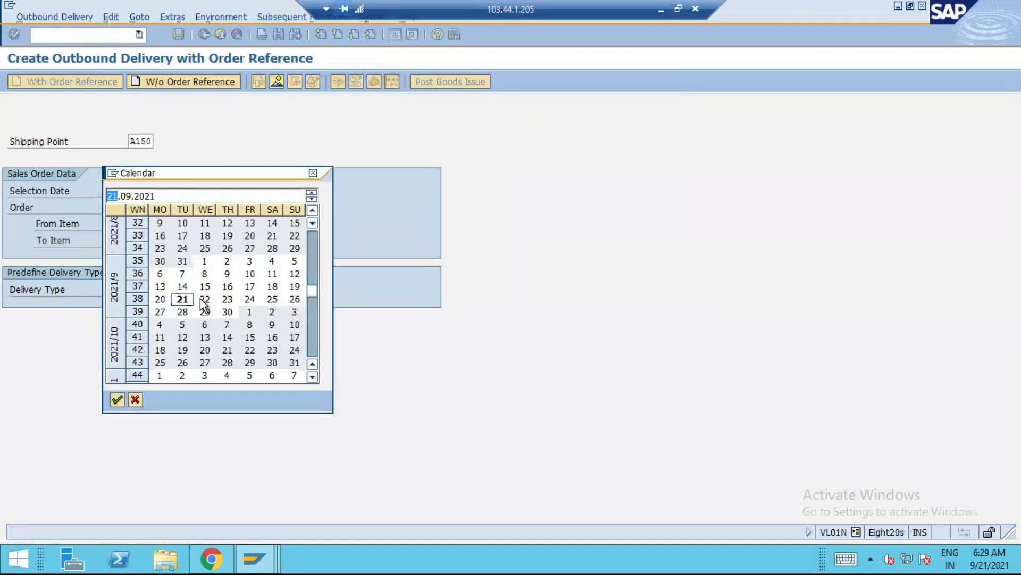
double_click(227, 311)
key("Return")
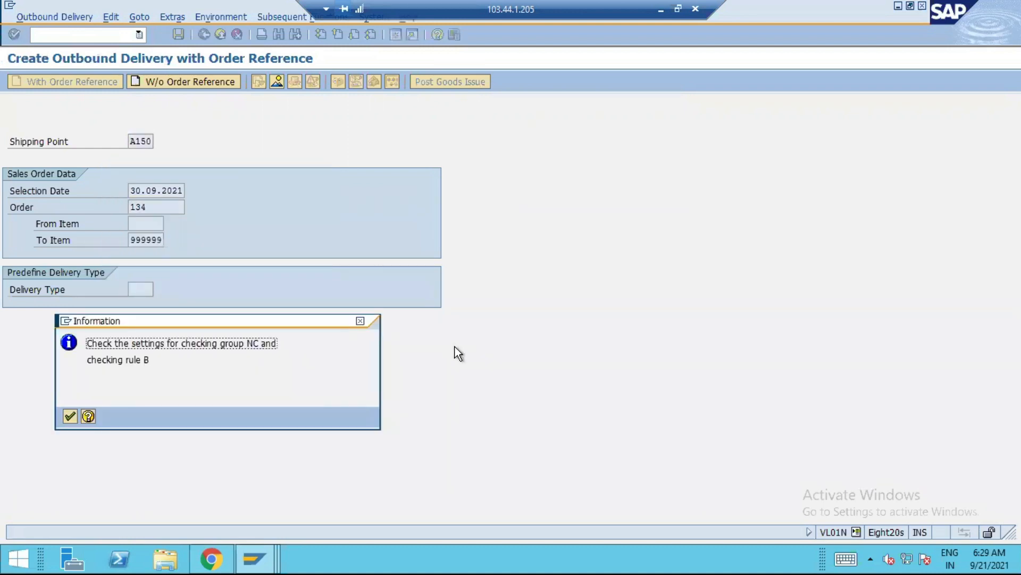
key("Return")
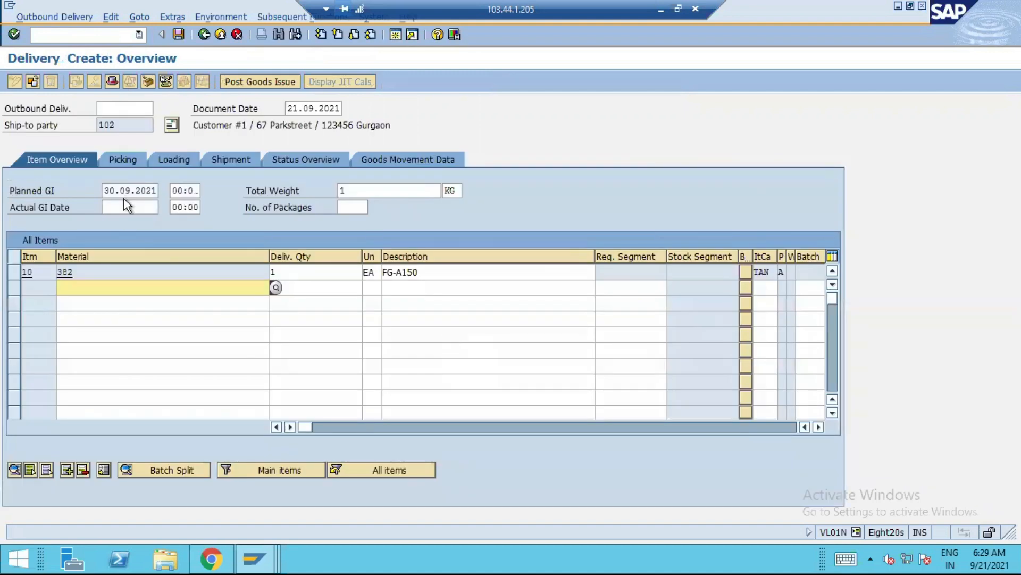
Set the delivery's actual goods issue date to 30.09.2021
left_click(124, 207)
left_click(163, 207)
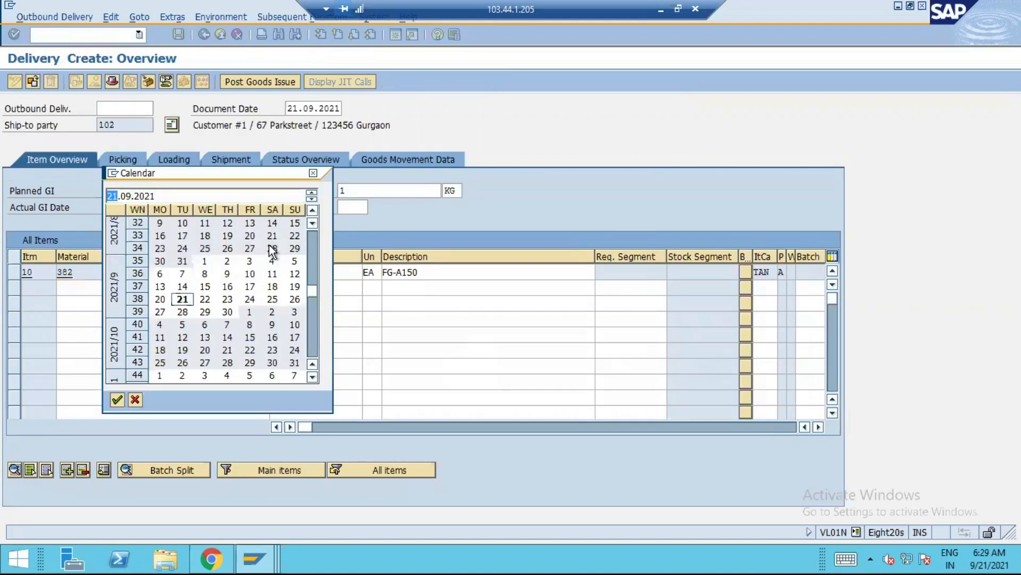
double_click(227, 312)
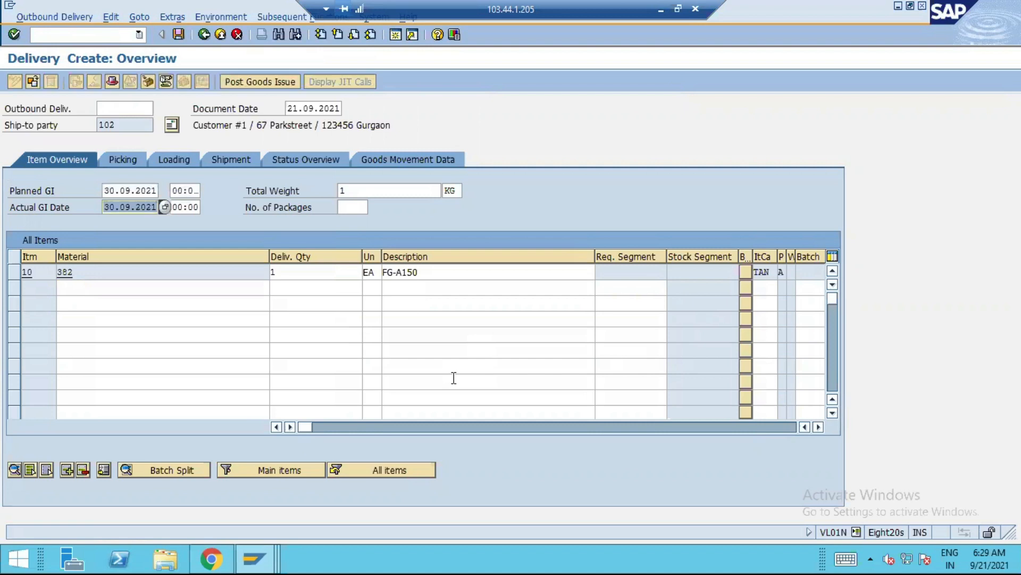
Set the delivery item's storage location to A150 and picked quantity to 1 in the picking details, accepting the availability check information
left_click(135, 158)
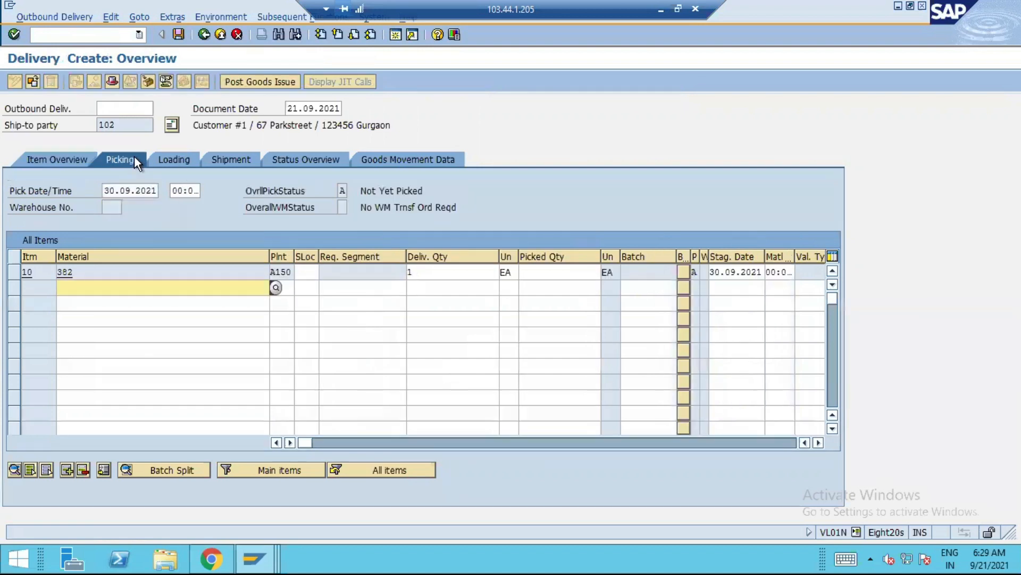
left_click(309, 272)
type("A150")
key("Tab")
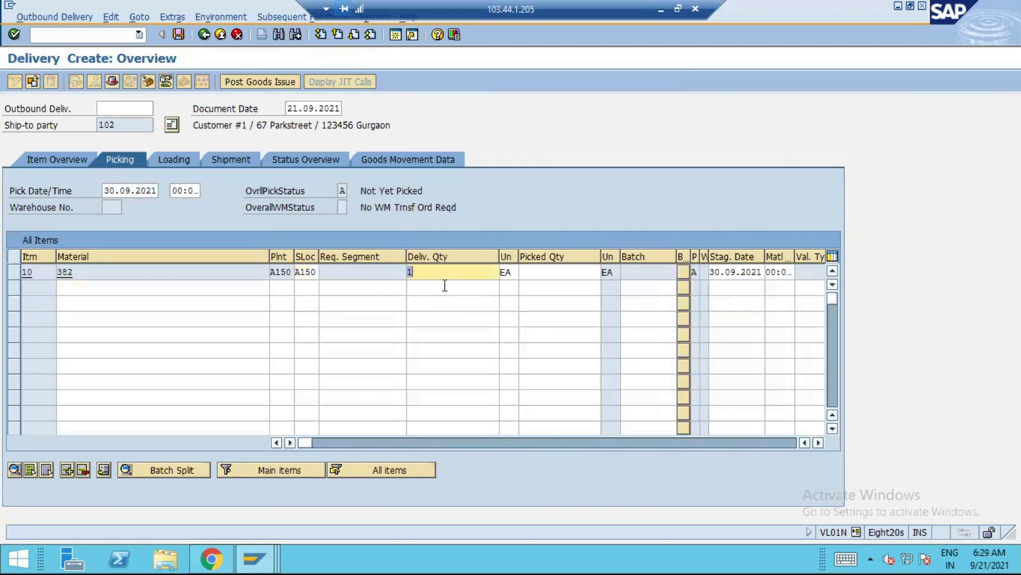
left_click(561, 272)
type("1")
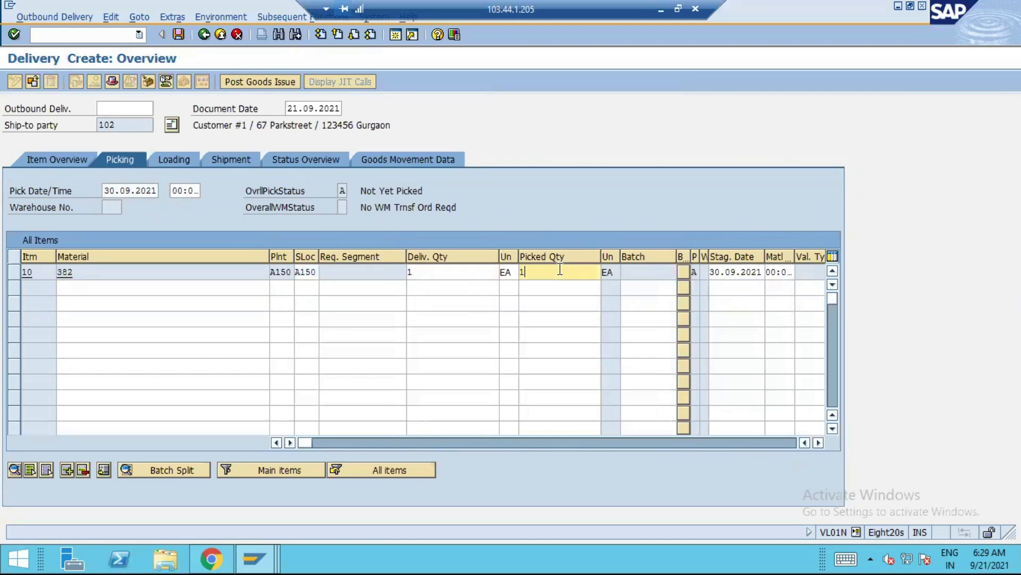
key("Return")
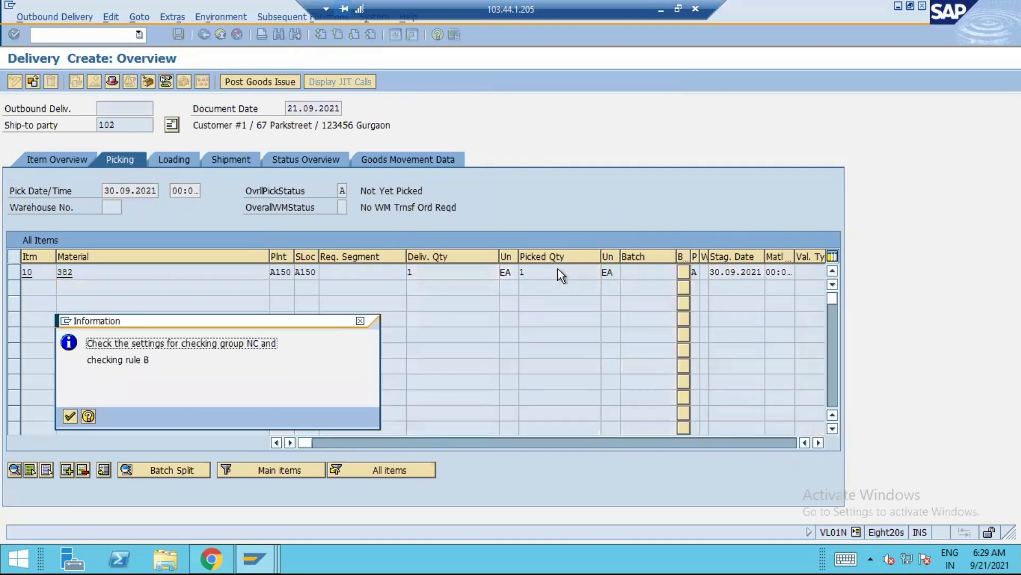
key("Return")
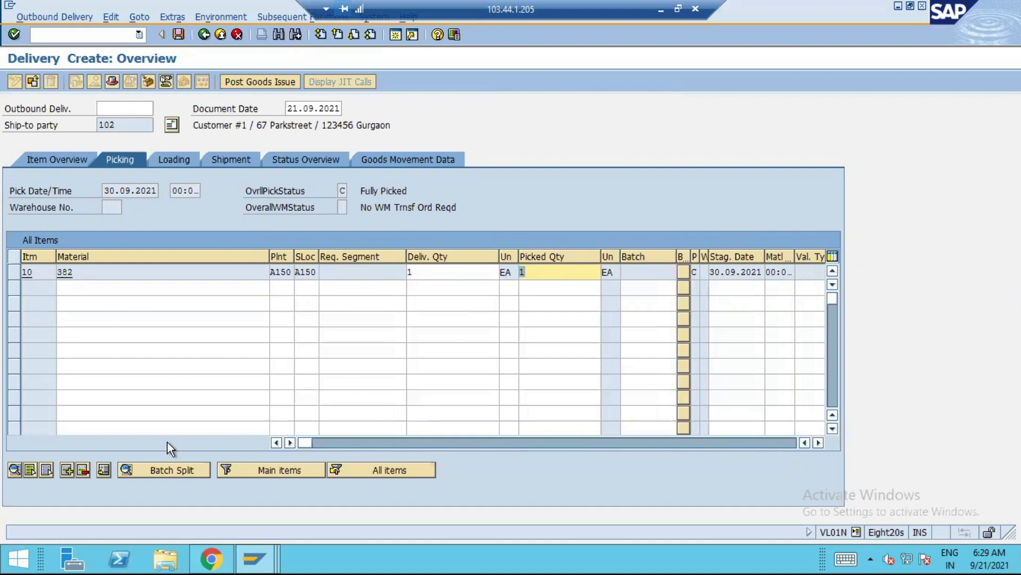
Switch to Chrome to review the journal entries in T-account view, and return to the SAP GUI session with the delivery
left_click(255, 558)
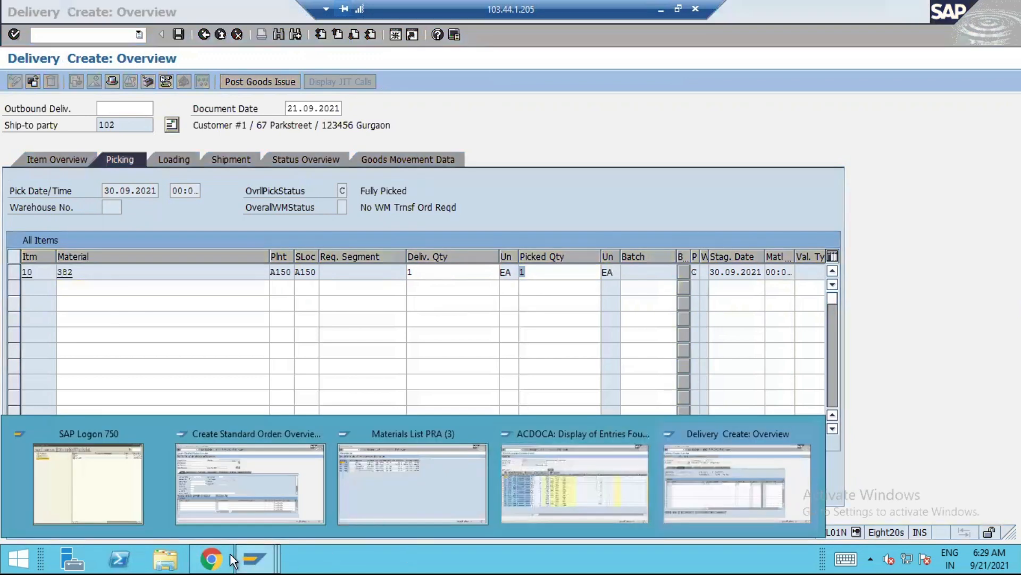
left_click(211, 559)
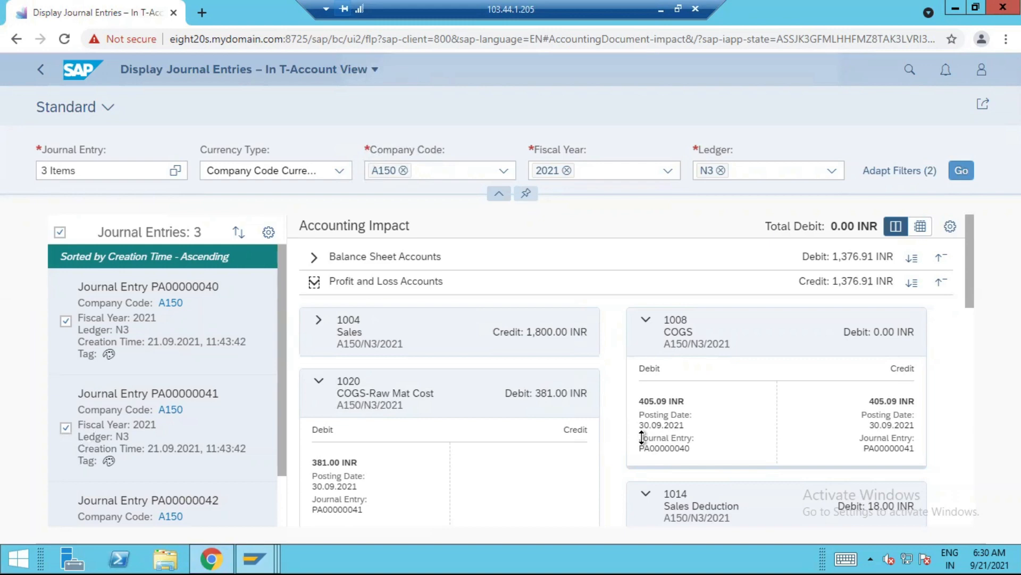
mouse_move(257, 556)
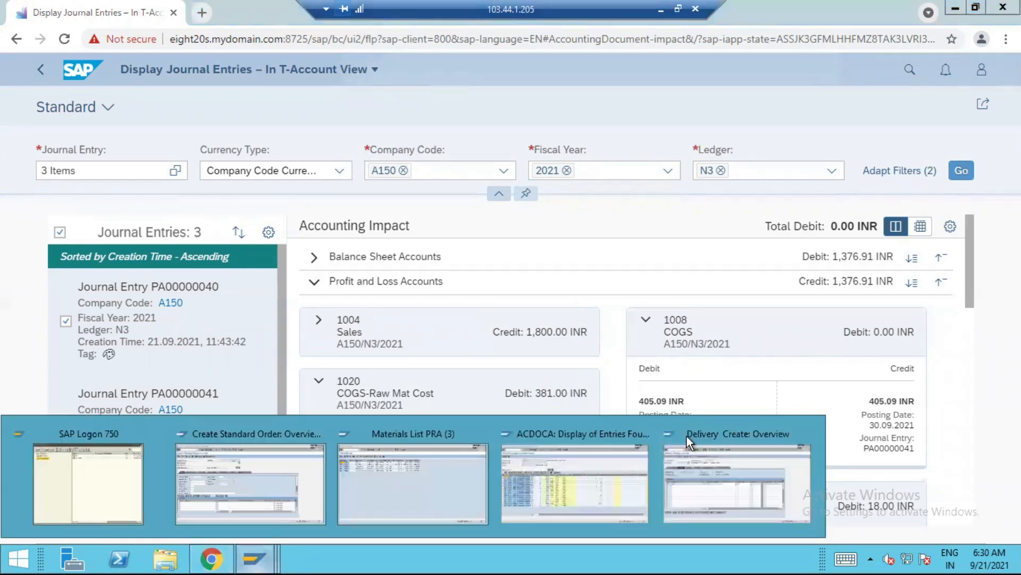
left_click(761, 461)
Validate the delivery's picking data and post its goods issue
left_click(554, 270)
key("Return")
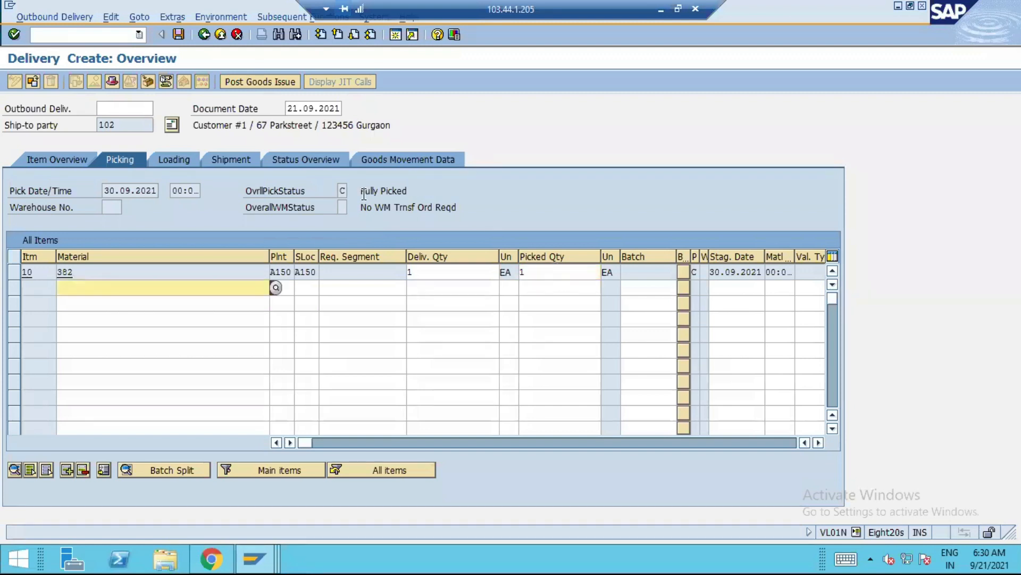
left_click(260, 82)
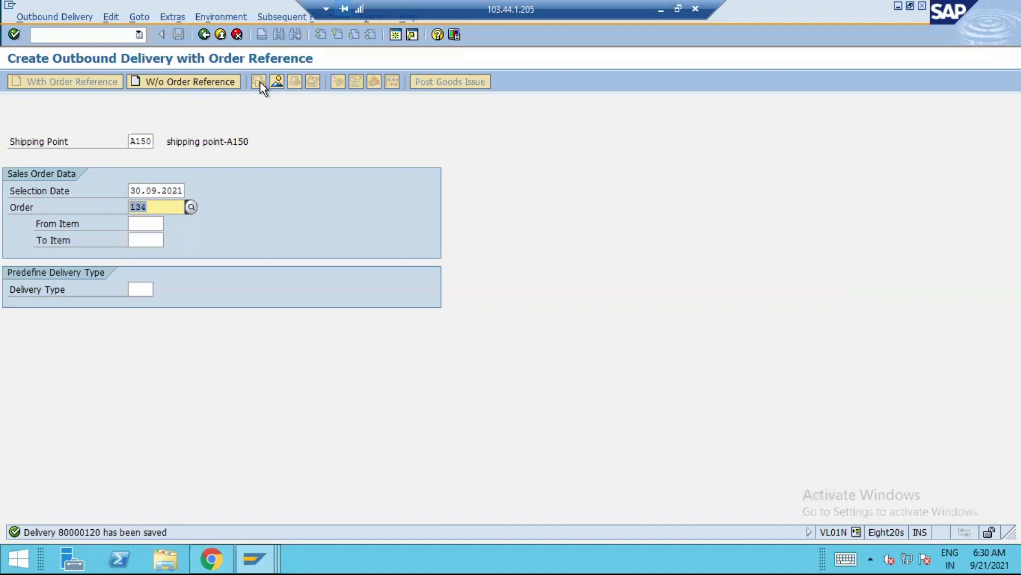
Open transaction VF01 and create and save the billing document for the proposed delivery
left_click(96, 30)
type("/NVF01")
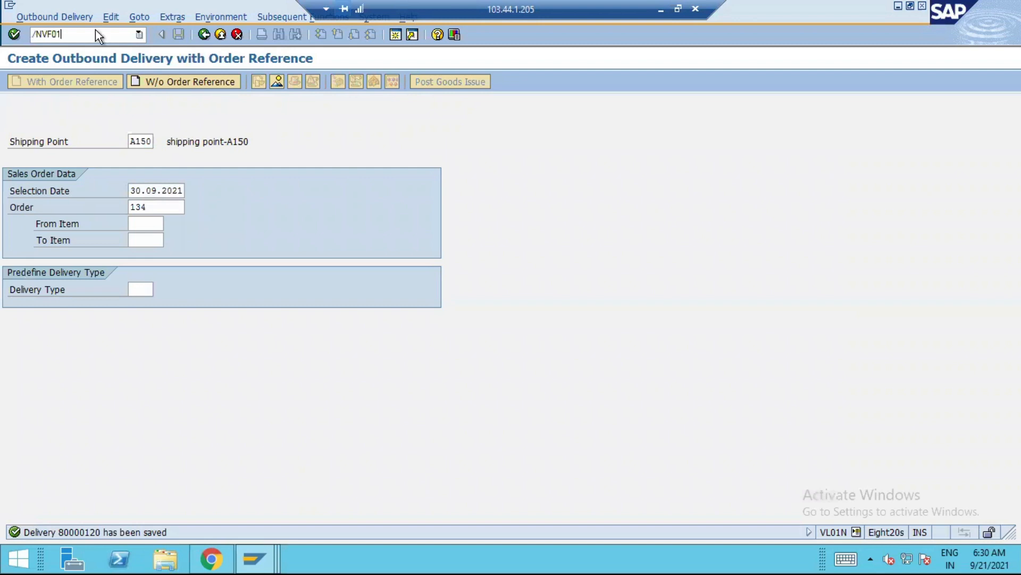
key("Return")
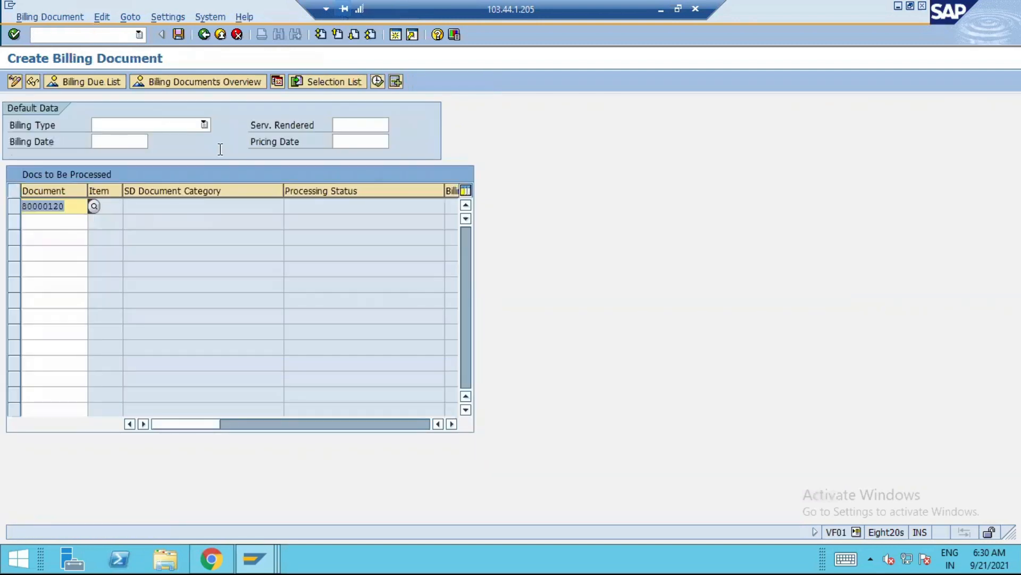
left_click(180, 34)
left_click(180, 34)
left_click(180, 34)
left_click(180, 34)
left_click(180, 34)
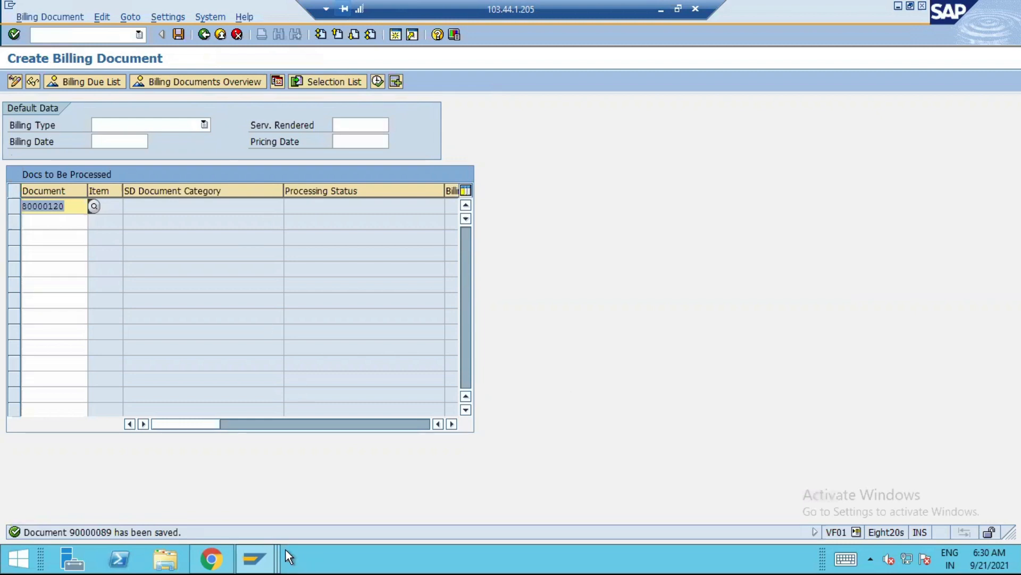
Switch to the session with the ACDOCA entries, refresh the list, and review the newly posted line items and their reference documents
left_click(254, 559)
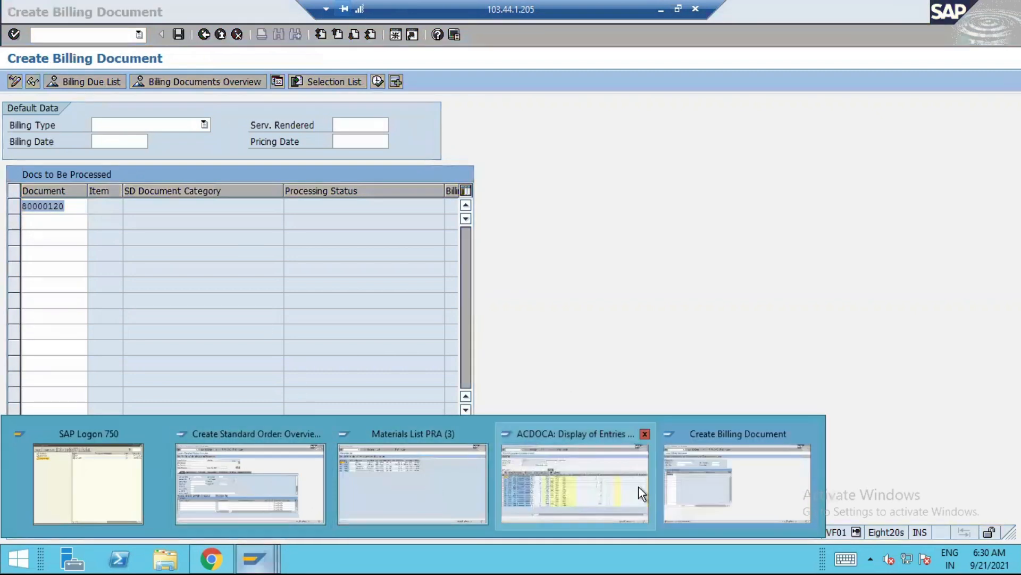
left_click(600, 471)
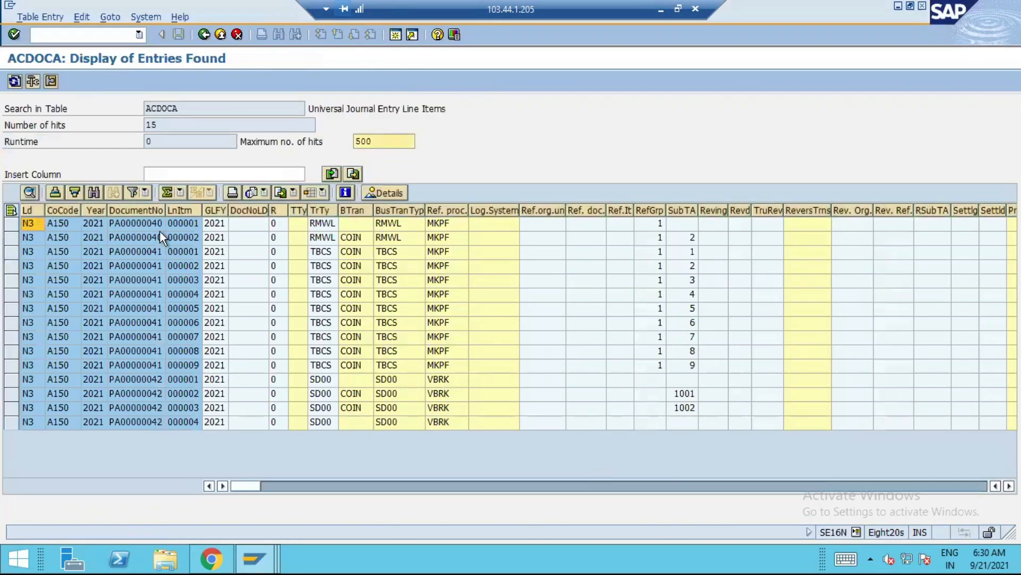
left_click(14, 79)
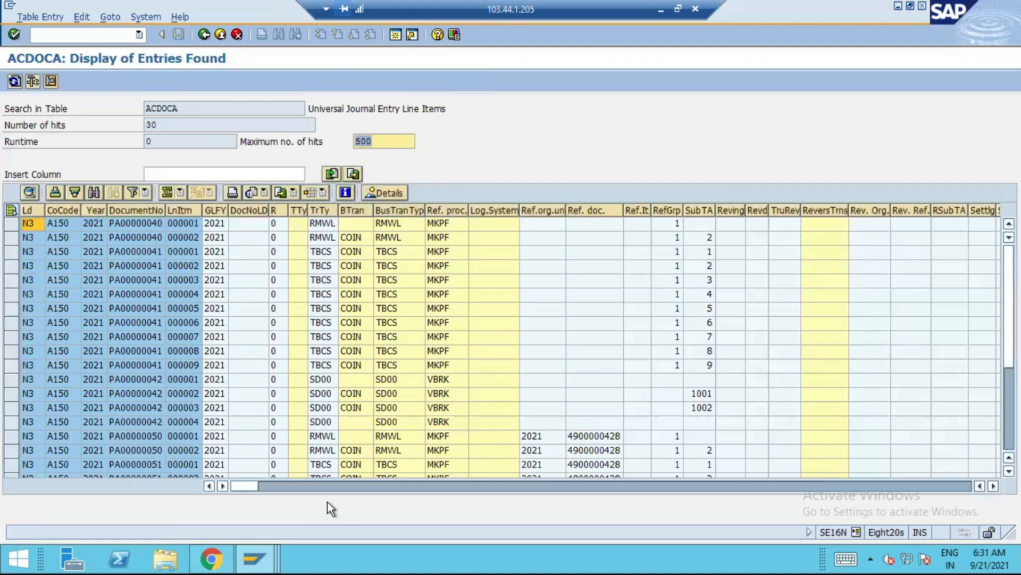
scroll(500, 341, "down", 4)
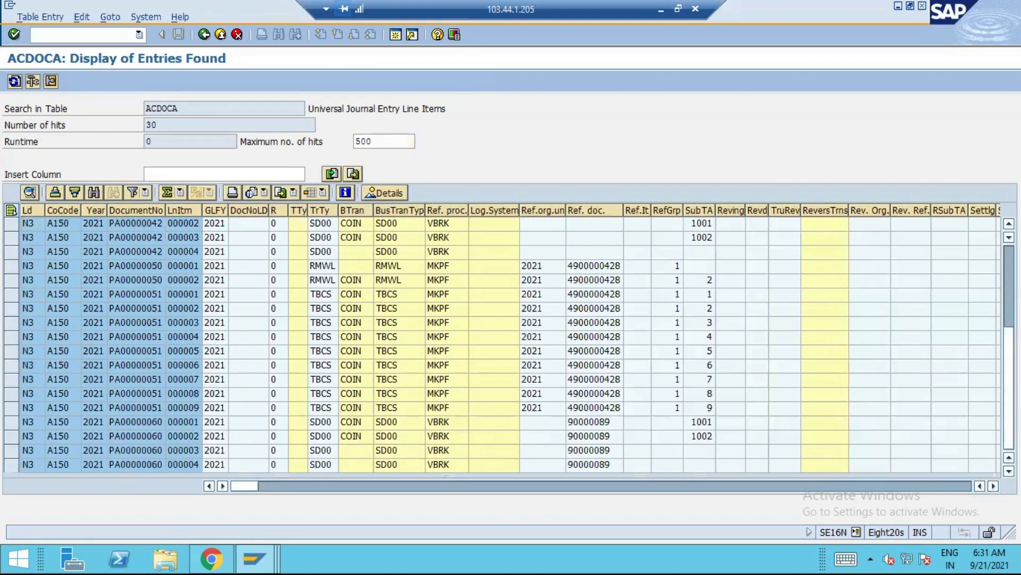
scroll(944, 290, "up", 4)
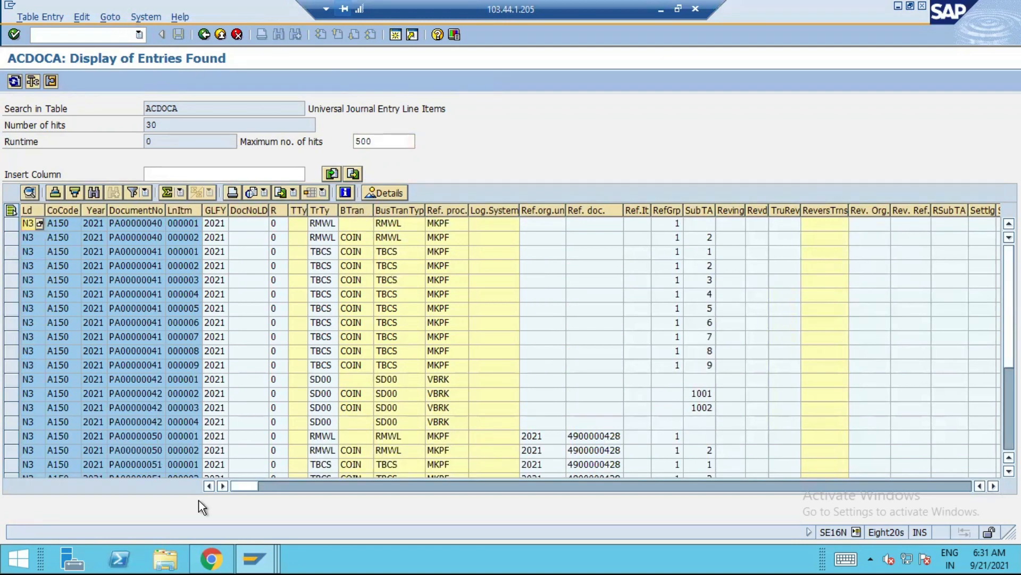
Return to the billing session and open transaction FAGLL03 for the G/L account line item display
left_click(276, 557)
left_click(748, 496)
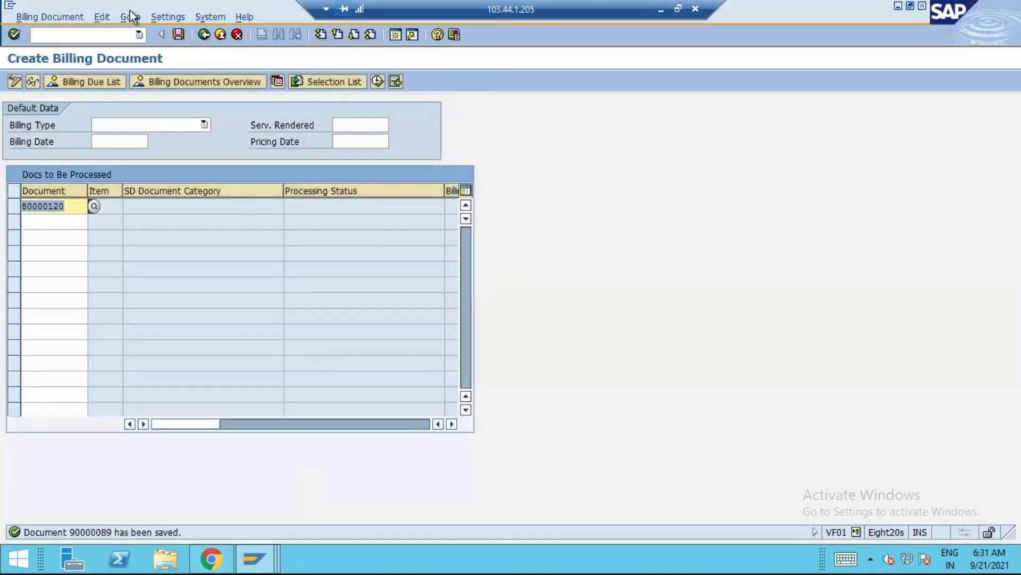
left_click(94, 34)
type("/NFAGLL03")
key("Return")
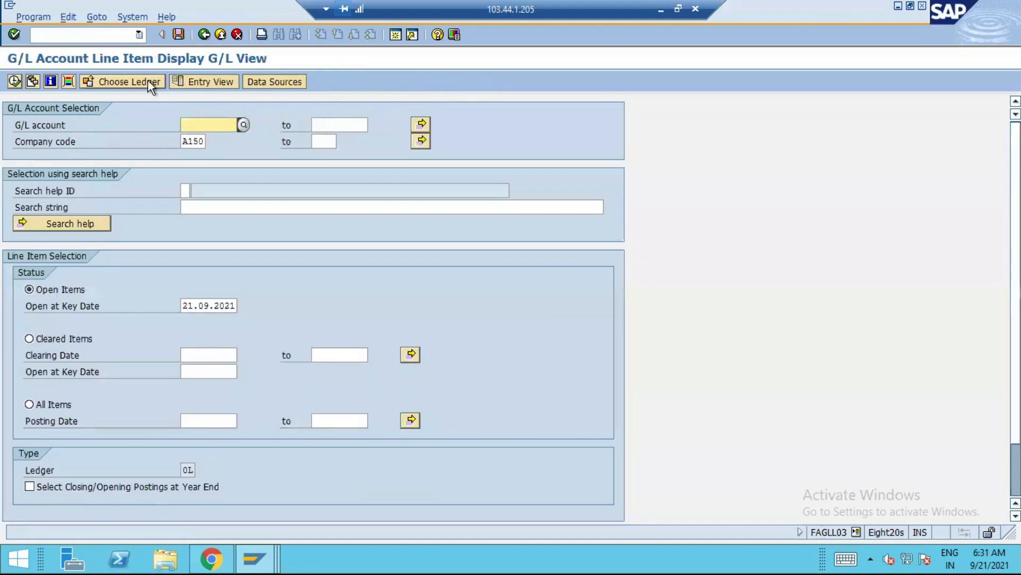
Select all items as the line item status with posting date 30.09.2021
left_click(30, 404)
left_click(224, 420)
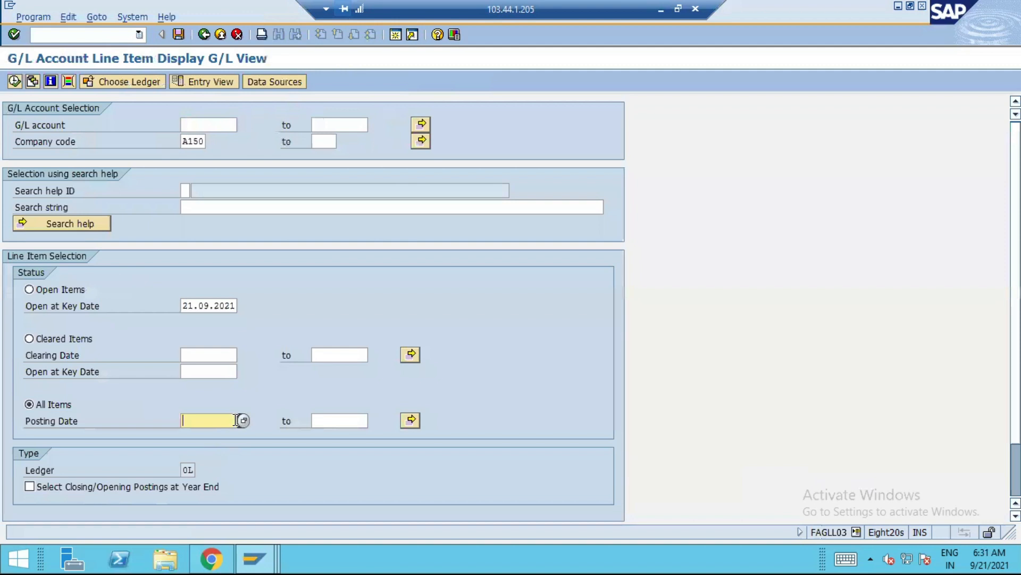
left_click(244, 421)
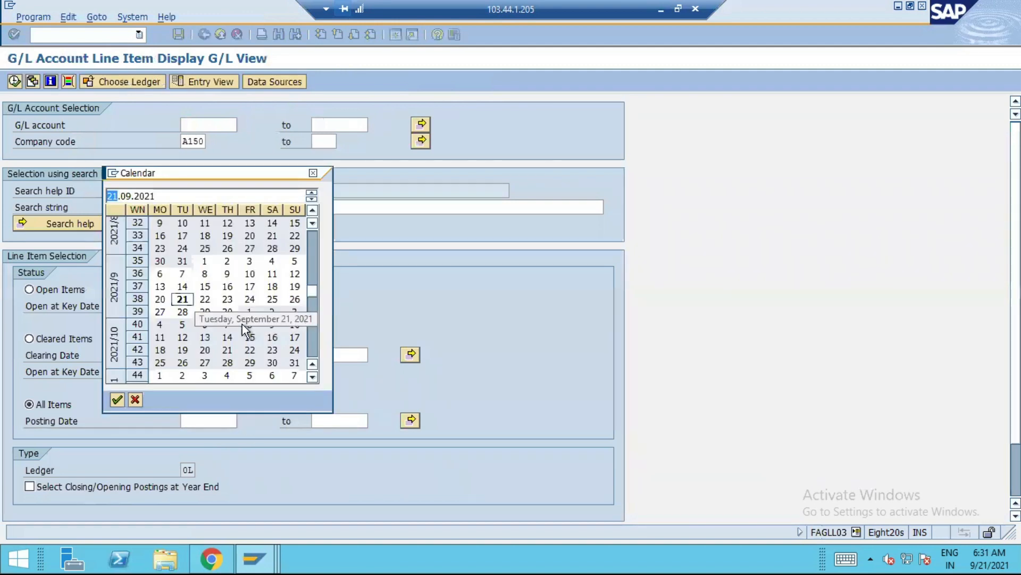
double_click(229, 312)
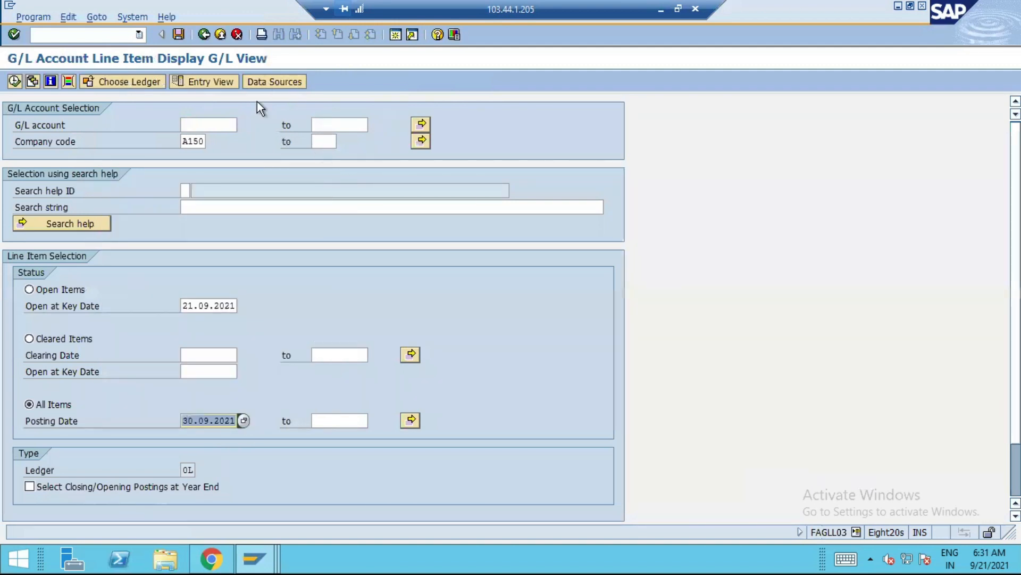
Open transaction FS00 in a new session to look up the G/L accounts of company code A150
left_click(219, 125)
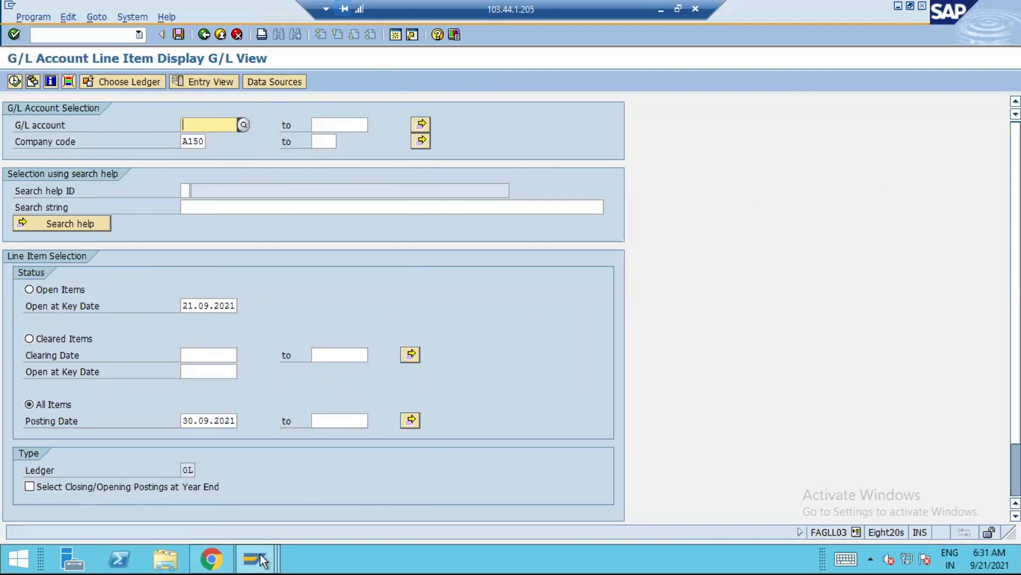
left_click(395, 35)
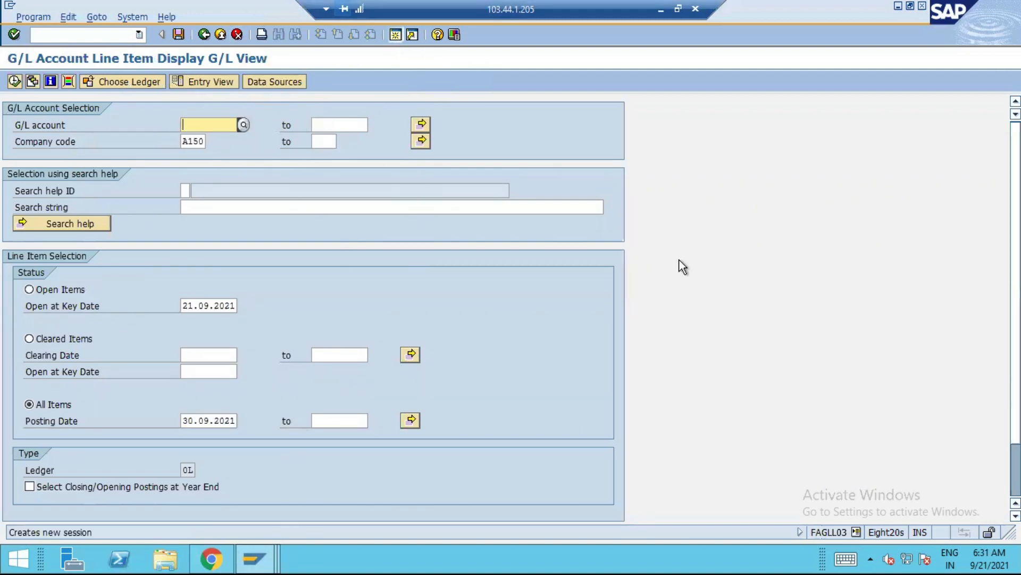
type("FS00")
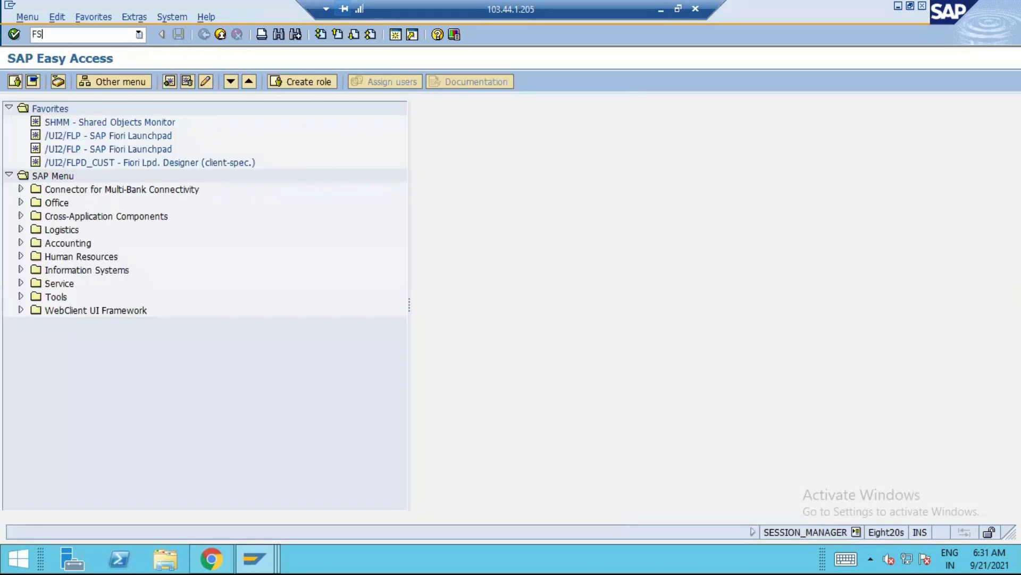
key("Return")
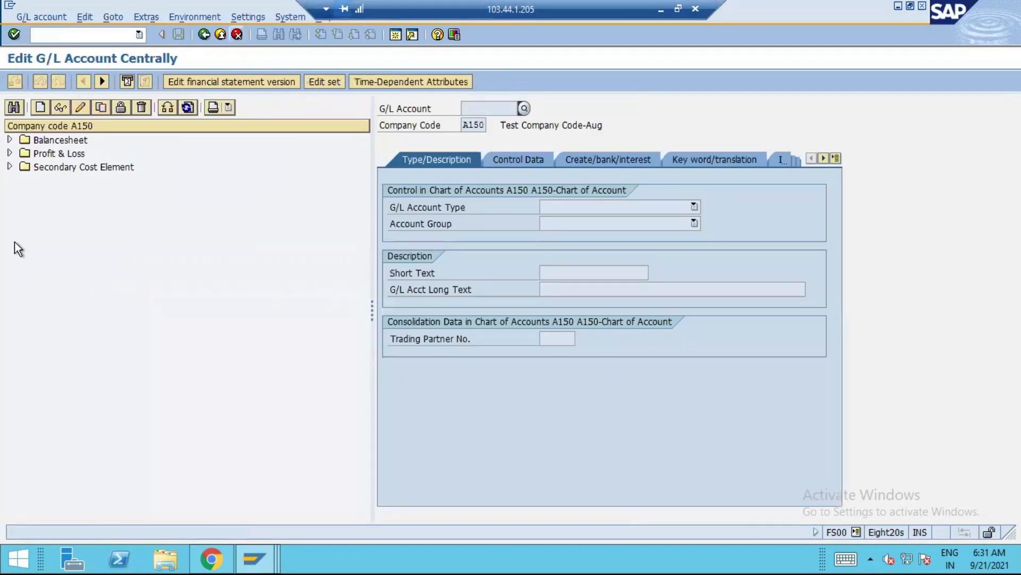
Look up Accounts Rcvbl under Balancesheet and enter 2001 in the multiple selection for G/L account in FAGLL03
left_click(9, 140)
left_click(134, 237)
left_click(130, 194)
left_click(123, 168)
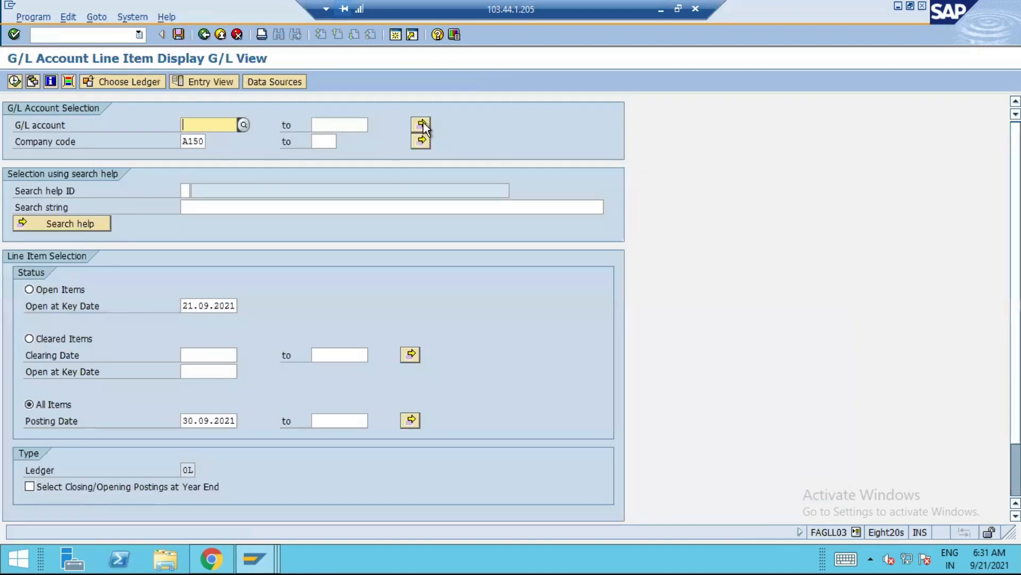
left_click(421, 124)
type("2001")
Look up the Finished Stock account in FS00 and add 2004 to the G/L account selection
key("alt+Tab")
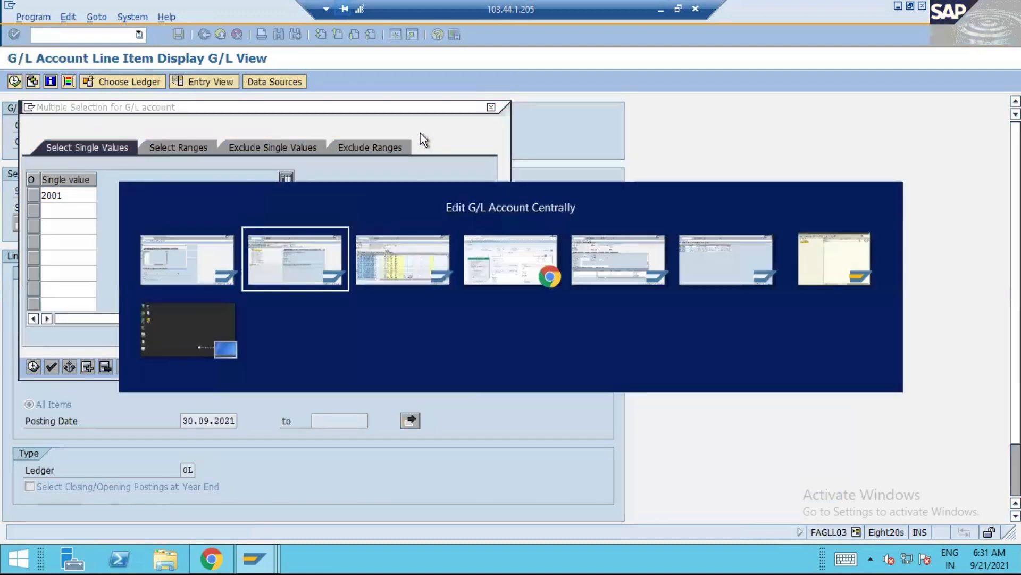
left_click(107, 211)
key("alt+Tab")
type("2004")
key("Return")
Look up the Output Tax account in FS00 and add 2008 to the G/L account selection
key("alt+Tab")
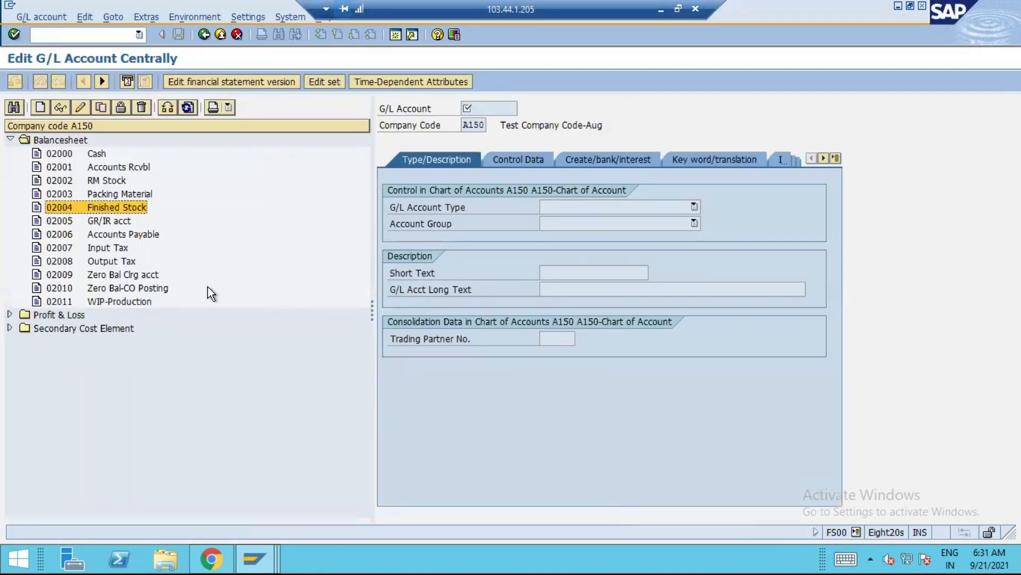
left_click(123, 263)
key("alt+Tab")
type("2008")
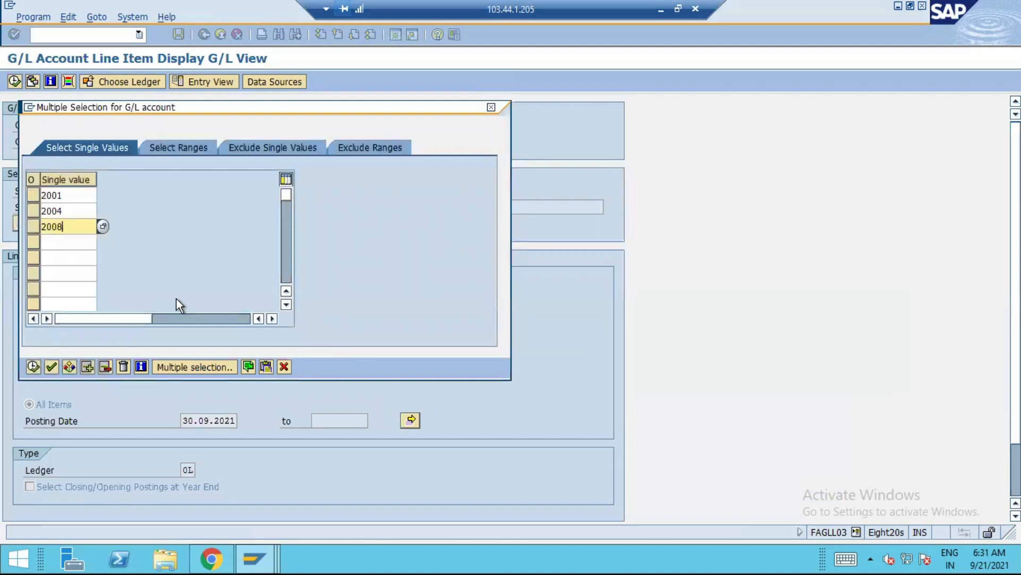
key("Return")
Collapse Balancesheet, look up the COGS account under Profit & Loss in FS00, and add 1008 to the G/L account selection
key("alt+Tab")
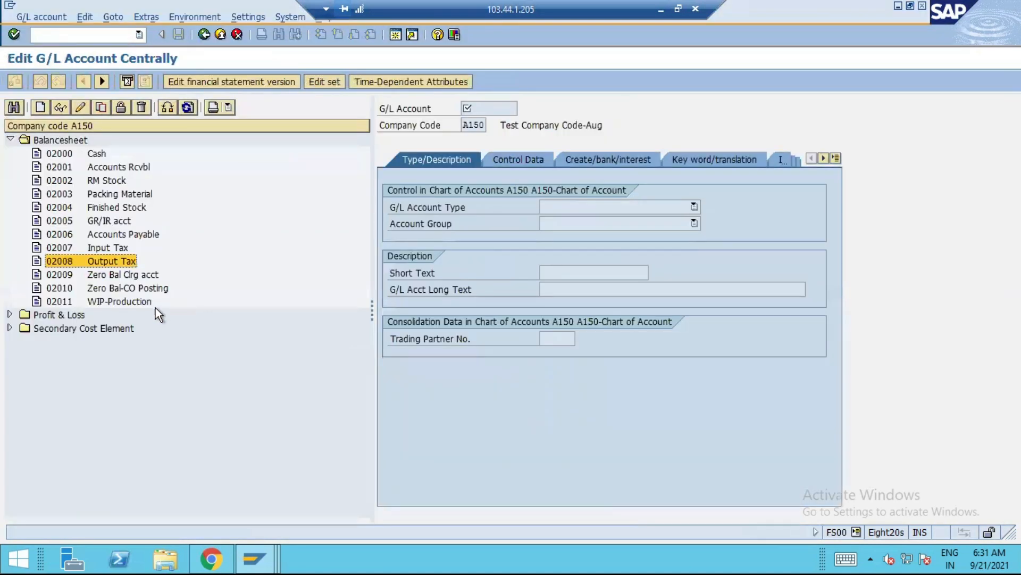
left_click(10, 139)
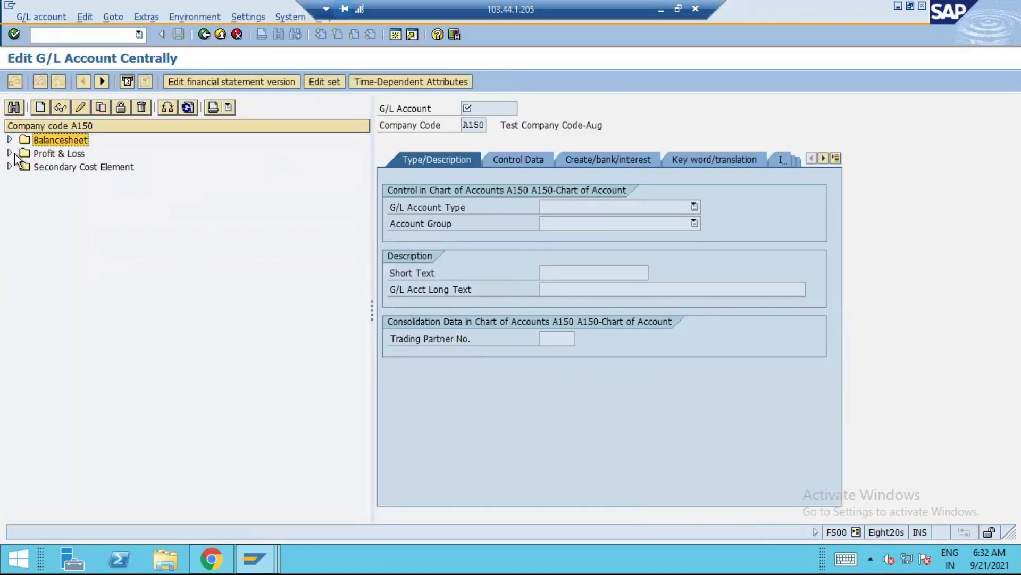
left_click(10, 153)
left_click(99, 274)
key("alt+Tab")
type("1008")
key("Return")
Look up the Sales account in FS00 and add 1004 to the G/L account selection
key("alt+Tab")
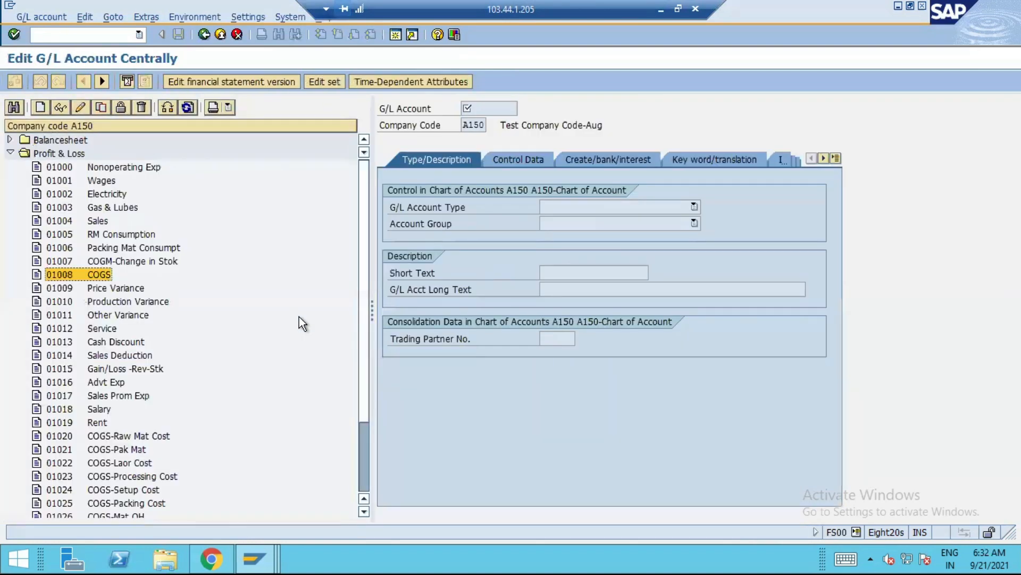
key("Up")
key("Up")
key("Up")
key("Up")
key("alt+Tab")
type("1004")
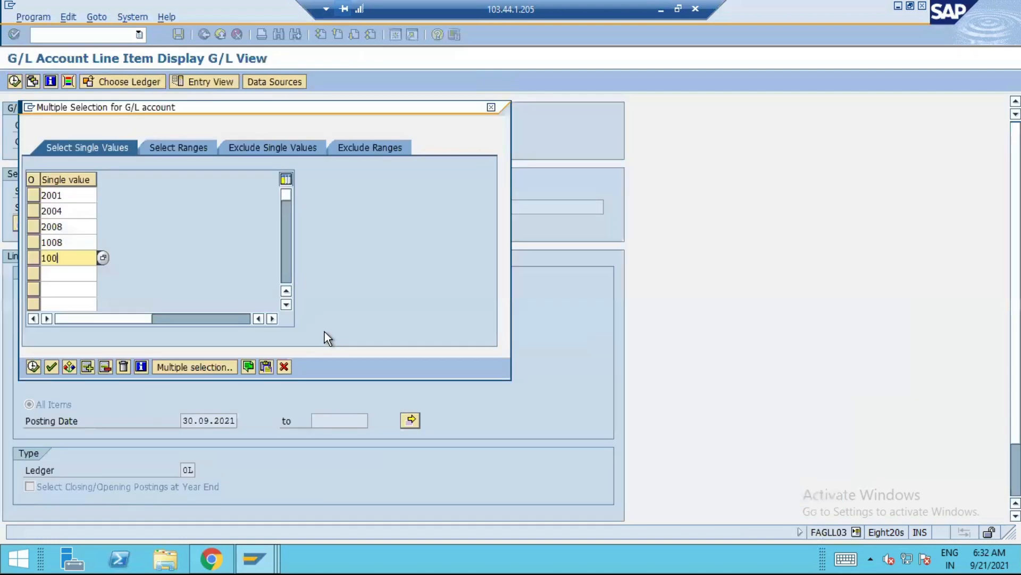
Look up the COGS-Raw Mat Cost account in FS00 and add 1020, 1021 and 1022 to the G/L account selection
key("Return")
key("alt+Tab")
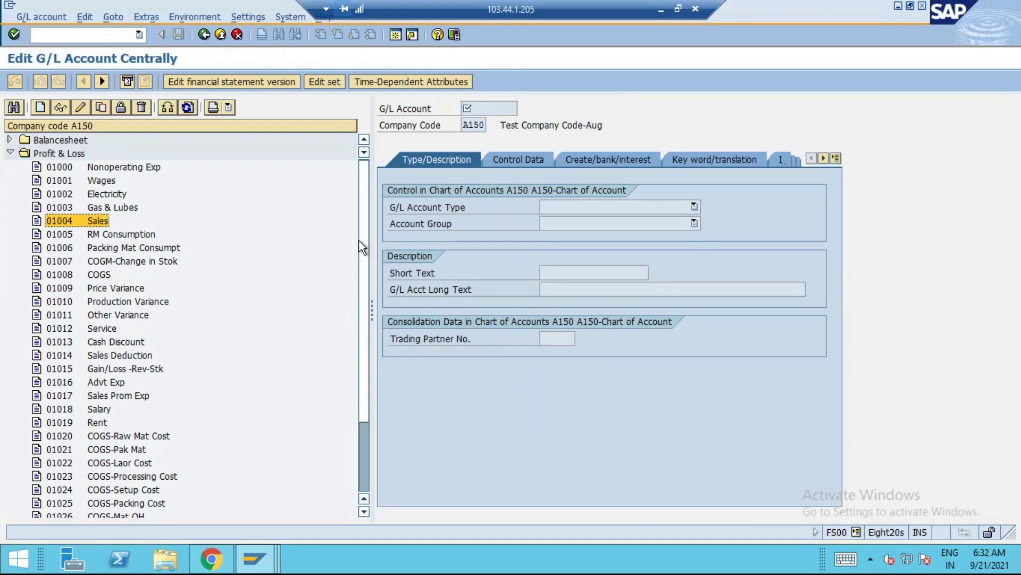
scroll(357, 308, "down", 3)
left_click(134, 342)
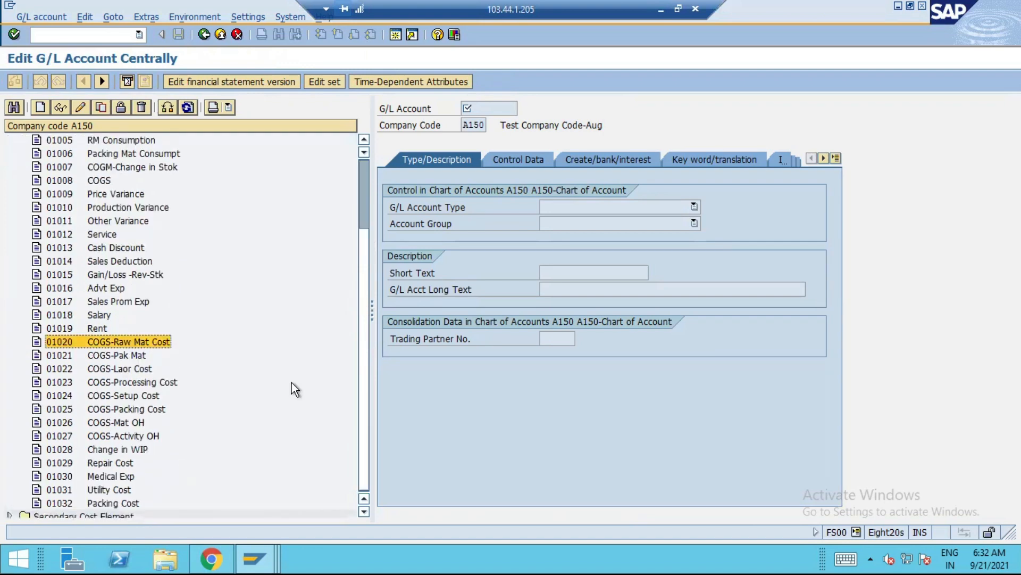
key("alt+Tab")
type("1020")
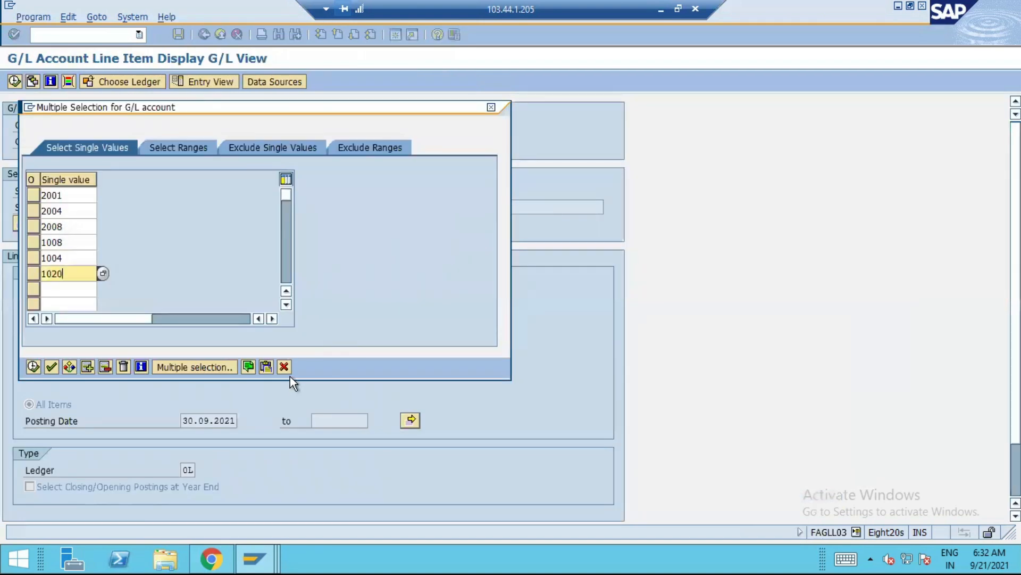
key("Return")
type("1021")
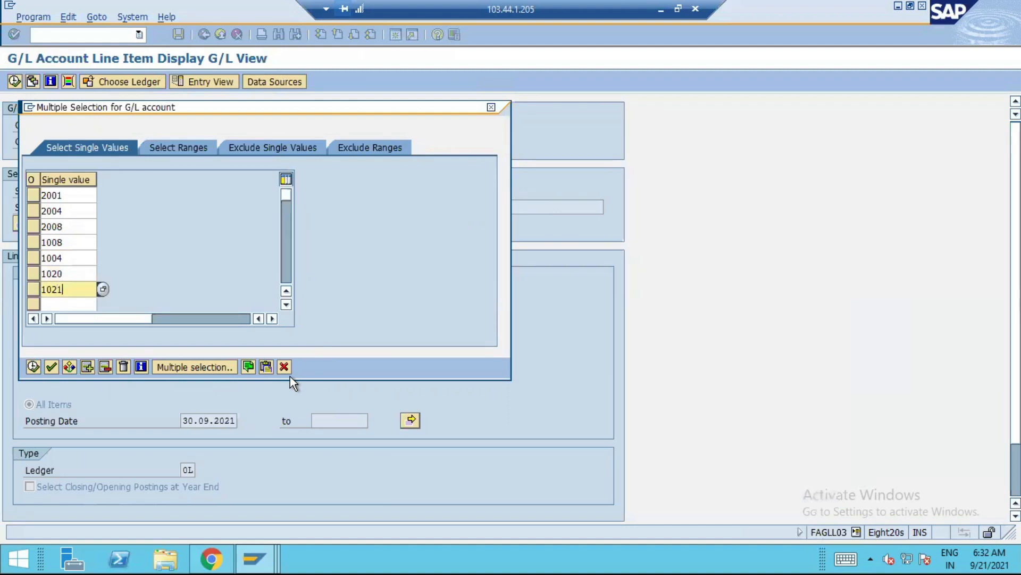
key("Return")
type("1022")
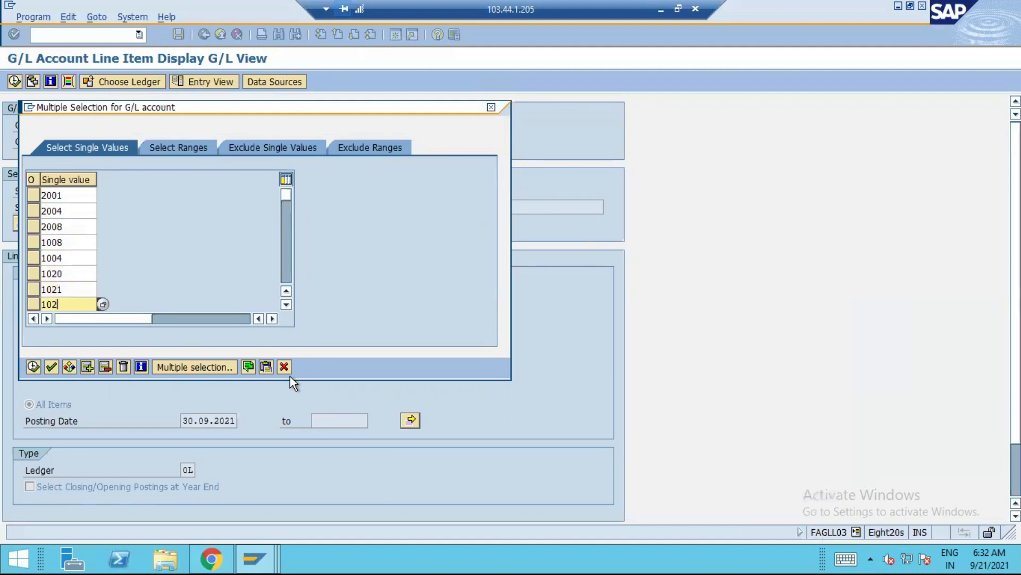
key("Return")
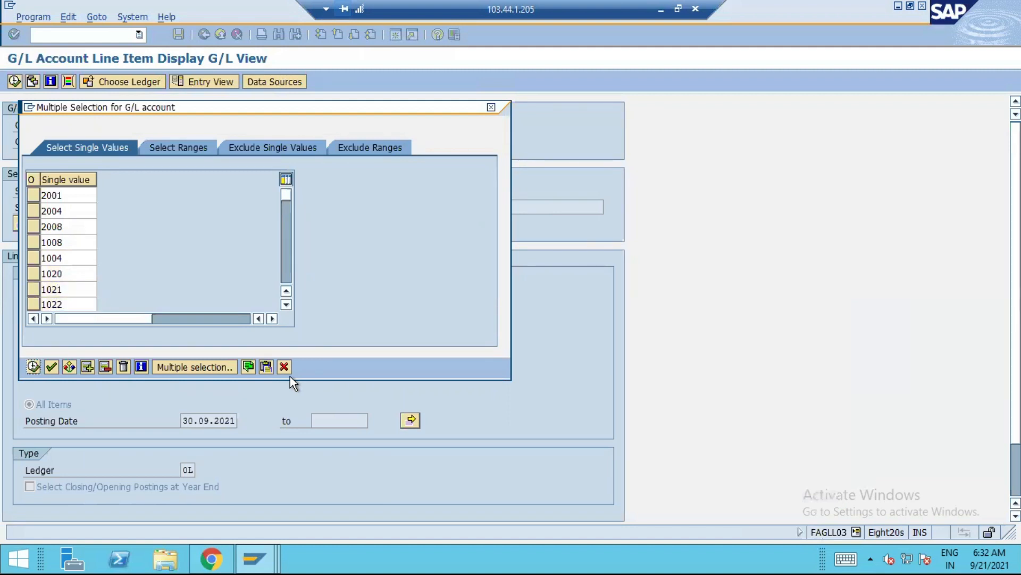
Check the remaining COGS cost accounts in FS00 and add 1023 and 1024 to the G/L account selection
left_click(285, 305)
left_click(286, 305)
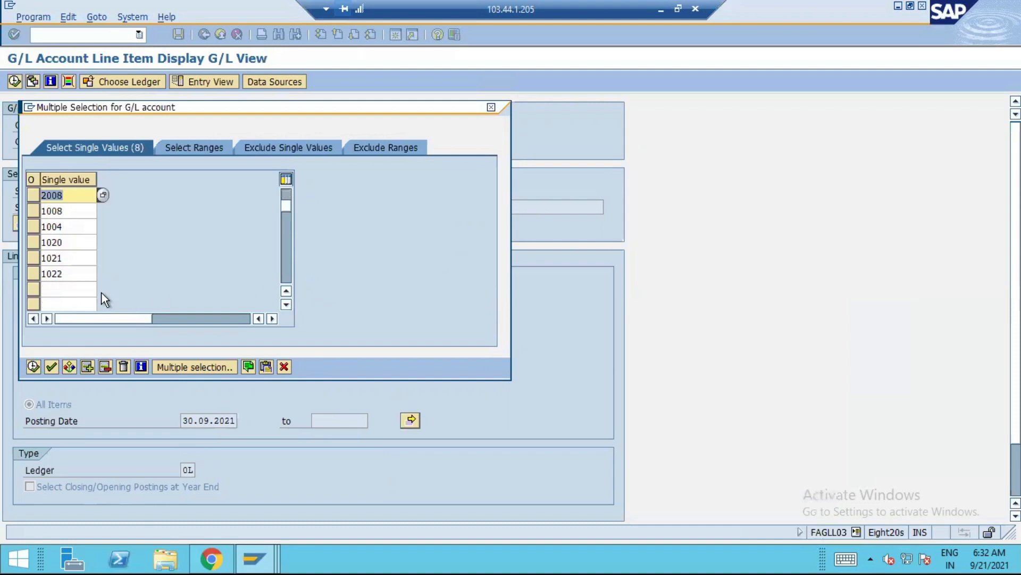
left_click(101, 289)
key("alt+Tab")
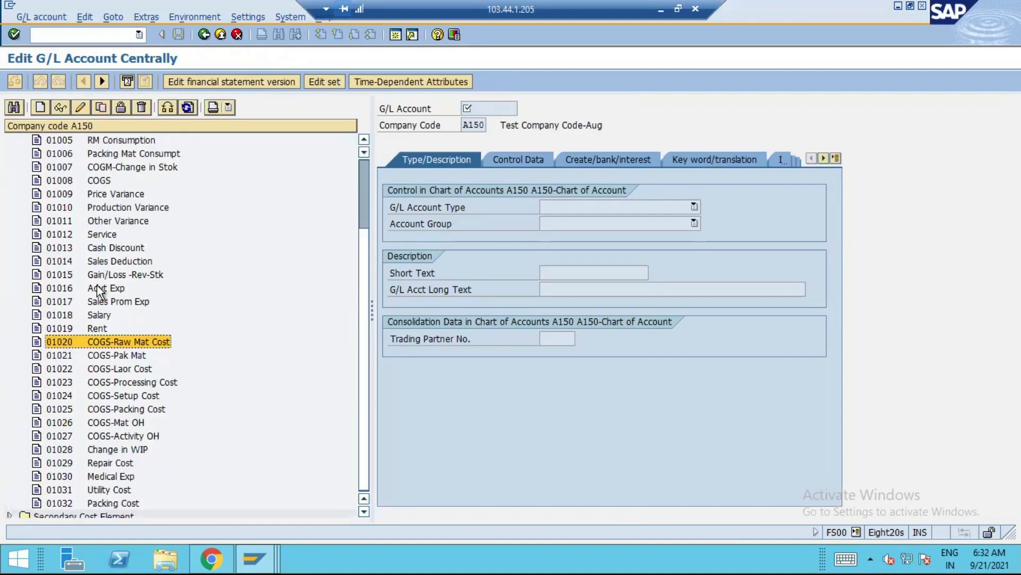
key("alt+Tab")
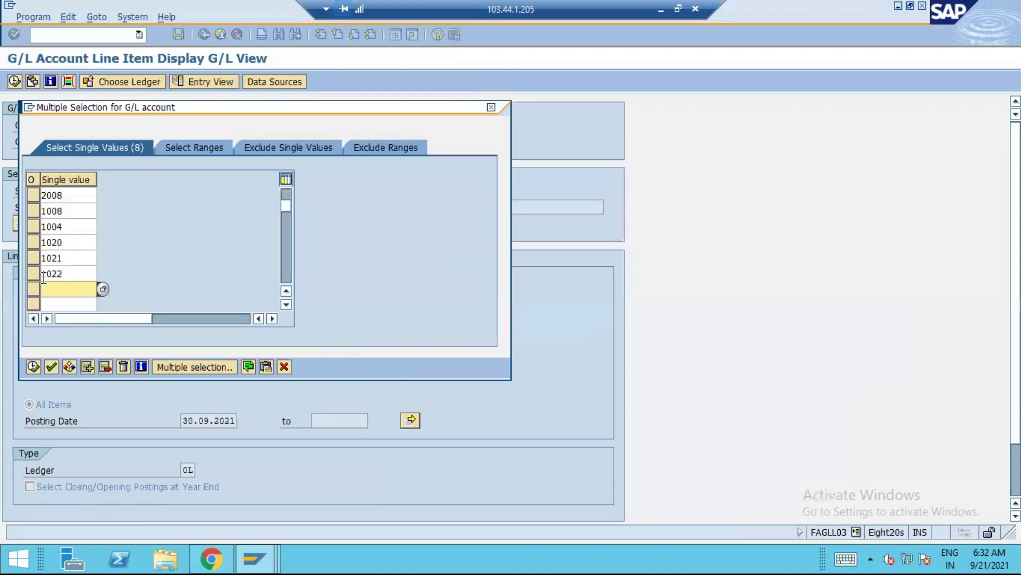
type("1023")
key("Down")
type("1024")
key("Return")
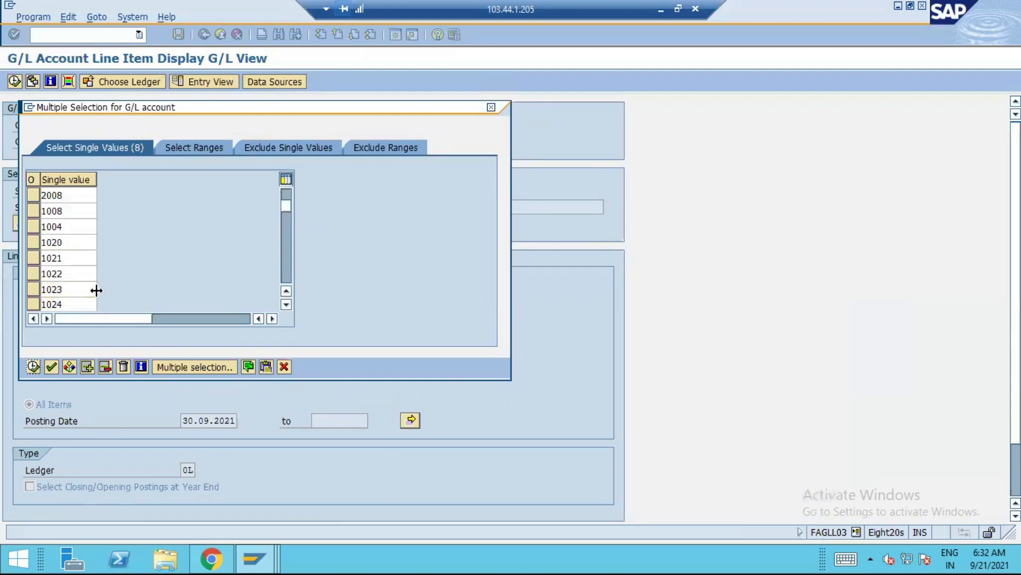
Add the COGS-Packing Cost account 1025 and the COGS-Mat OH account 1026 to the G/L account selection
left_click(286, 305)
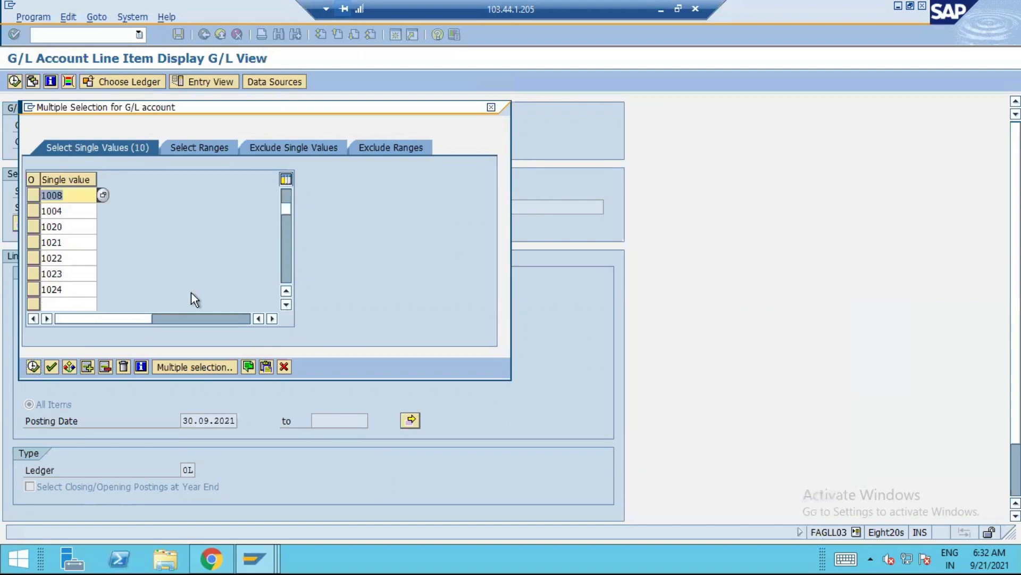
left_click(76, 302)
type("1025")
key("Return")
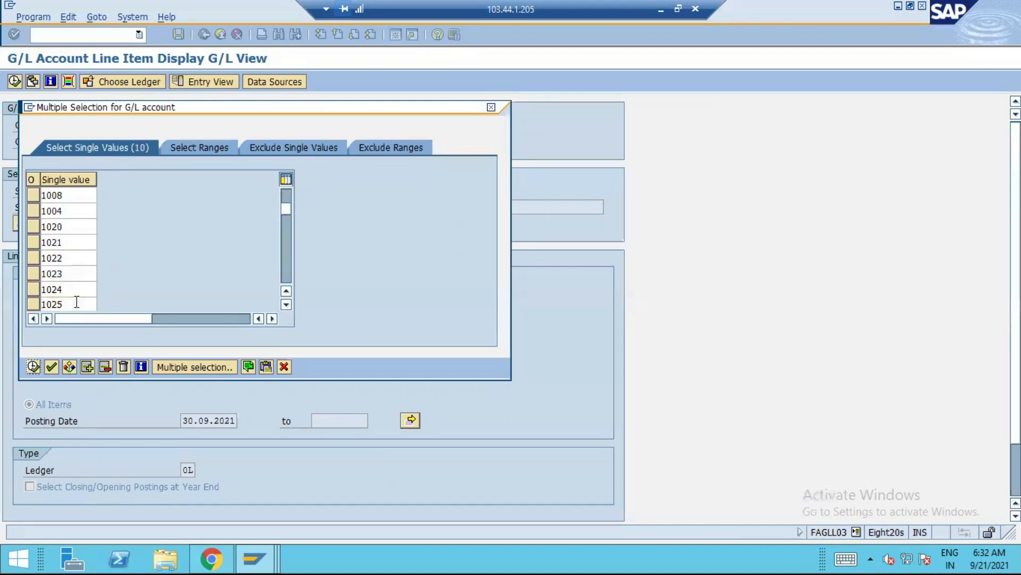
left_click(286, 305)
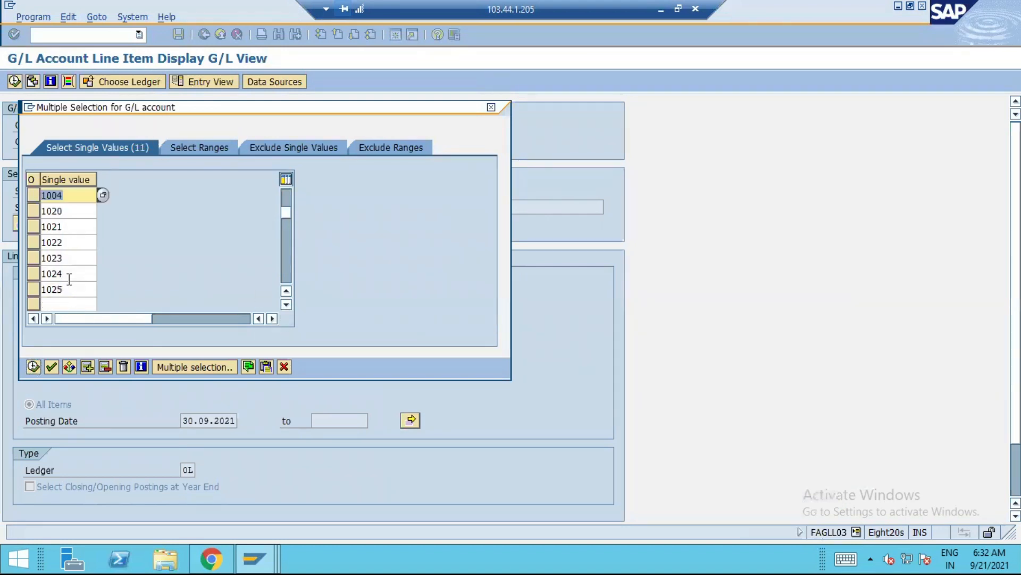
left_click(55, 304)
type("1026")
key("Return")
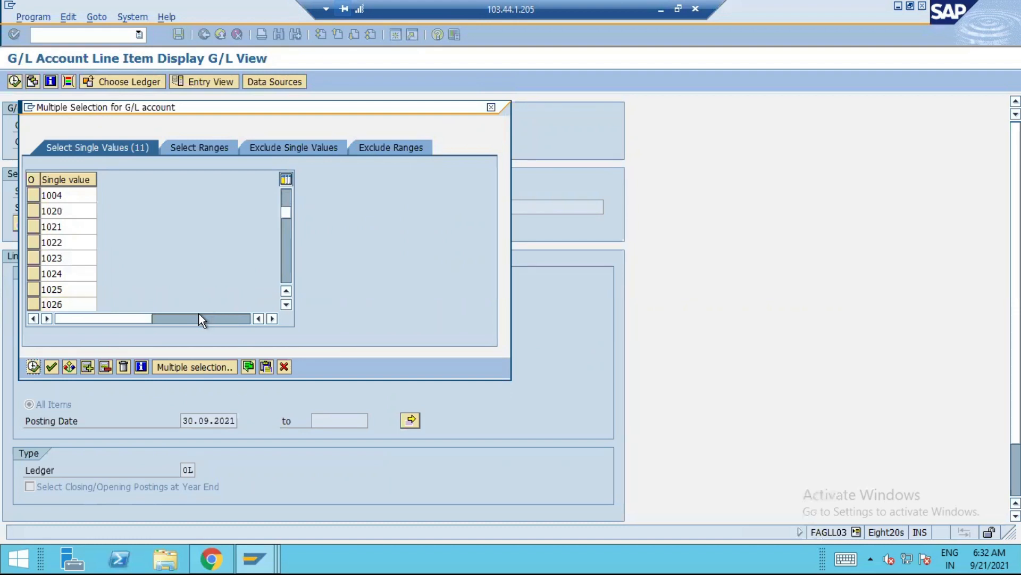
Add the COGS-Activity OH account 1027 to complete the G/L account selection, and run the line item display
left_click(286, 305)
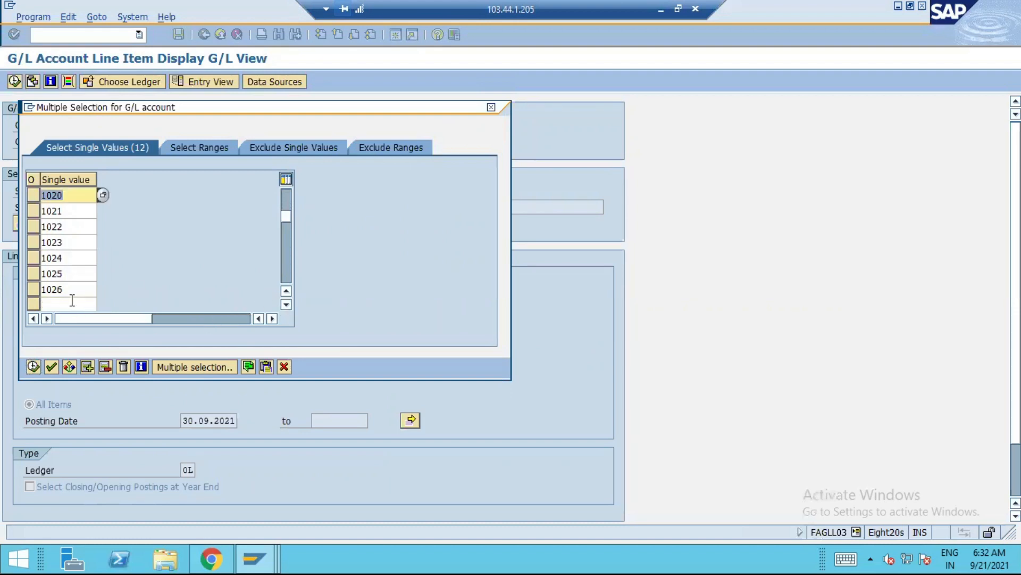
left_click(67, 304)
key("alt+Tab")
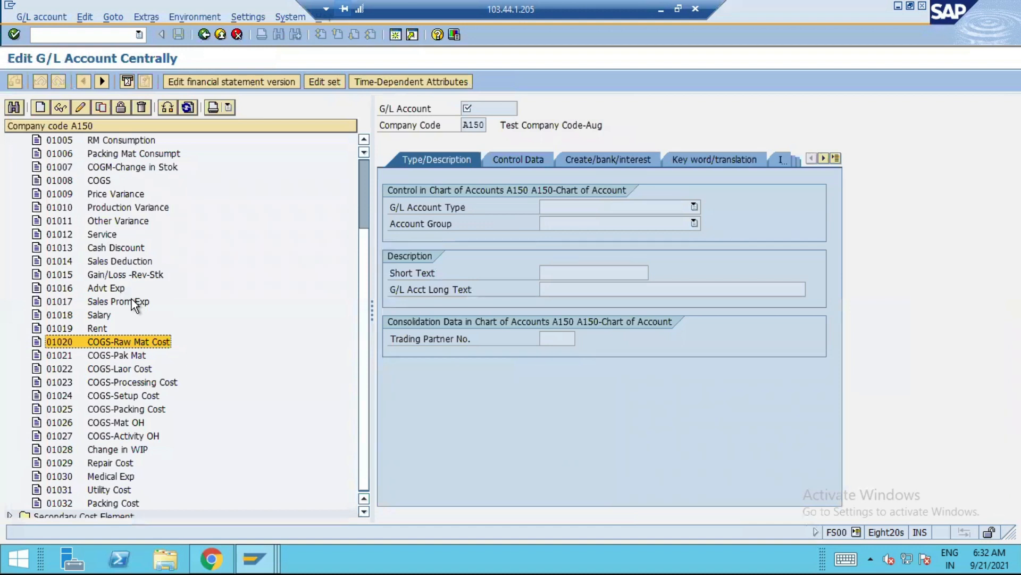
key("alt+Tab")
type("1027")
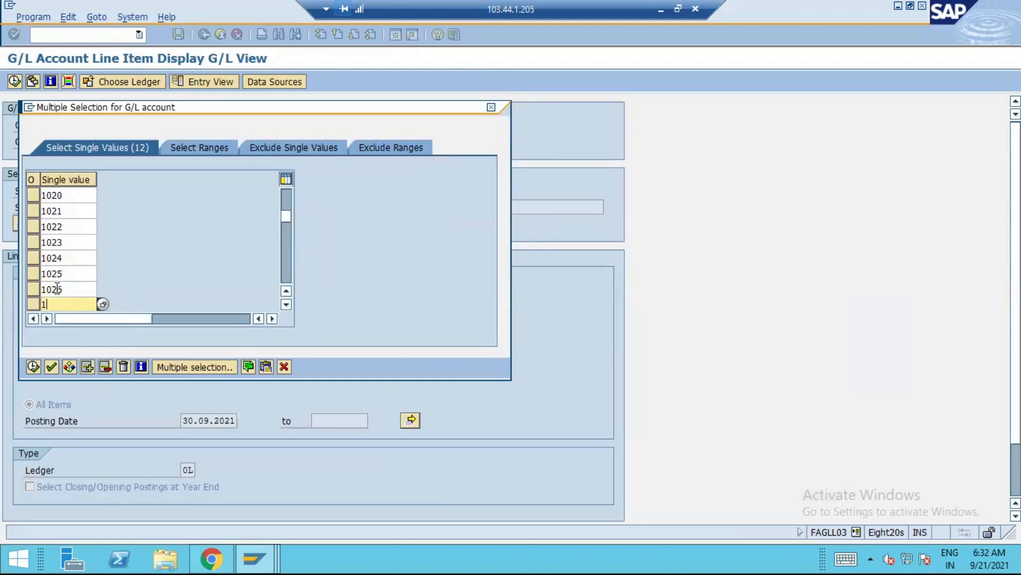
left_click(33, 366)
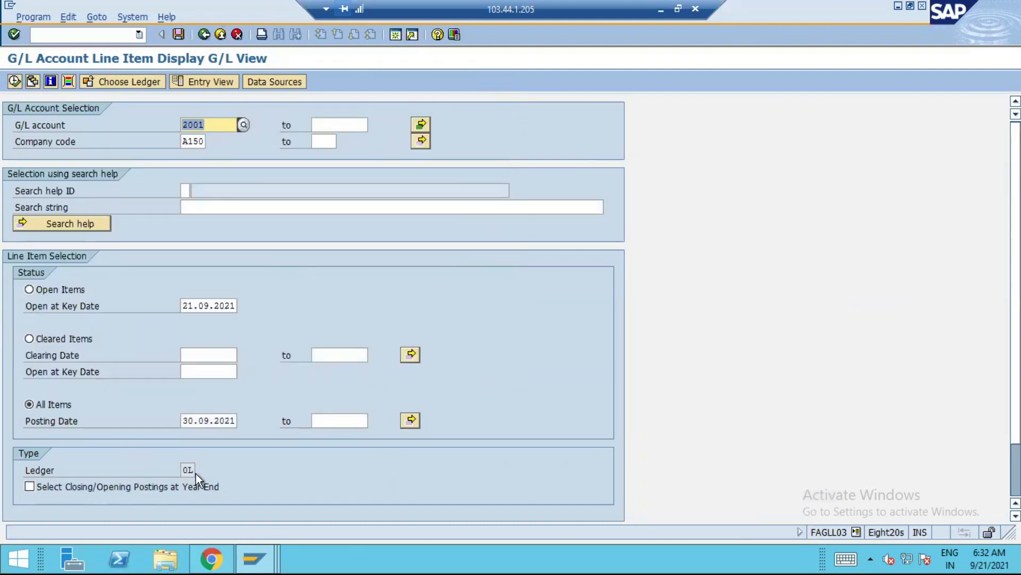
left_click(15, 82)
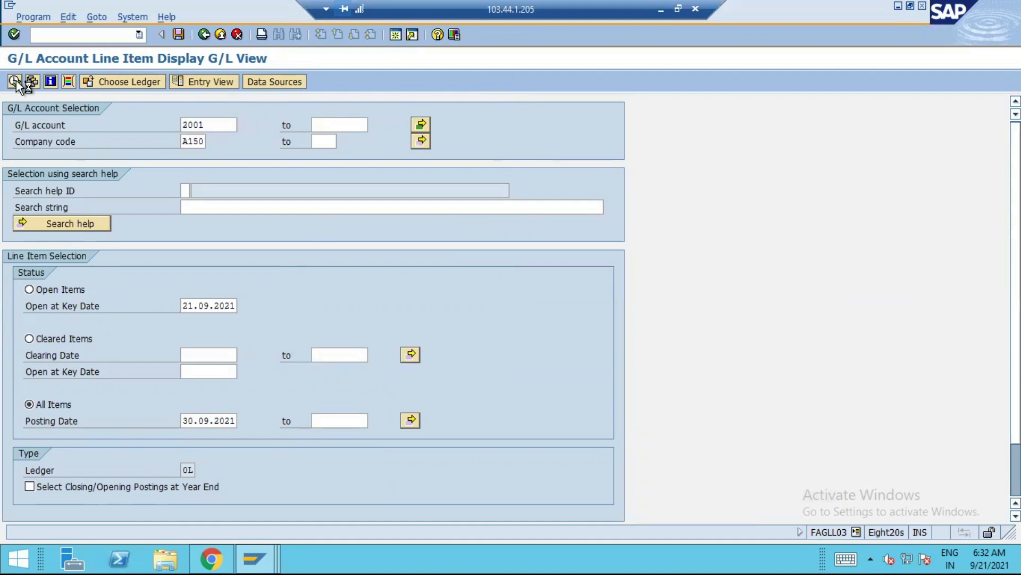
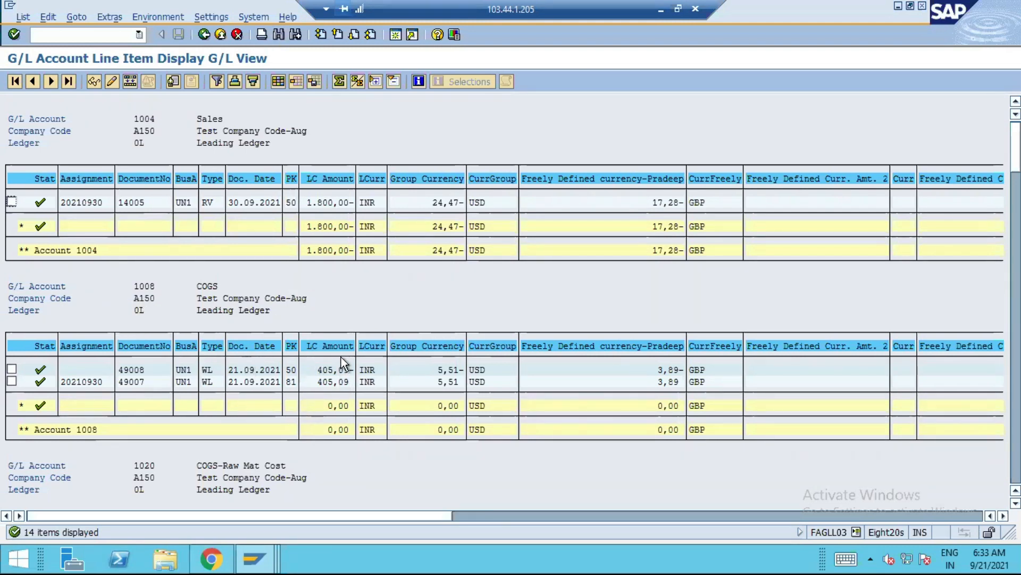
Review the actual postings in leading ledger 0L for the Sales, COGS and individual COGS cost accounts
scroll(378, 370, "down", 4)
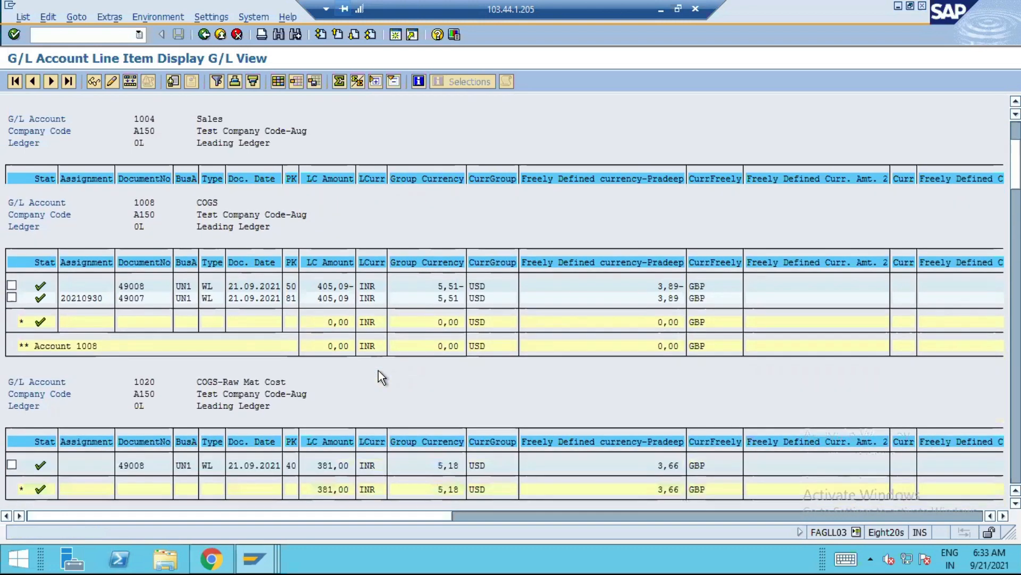
scroll(378, 370, "down", 4)
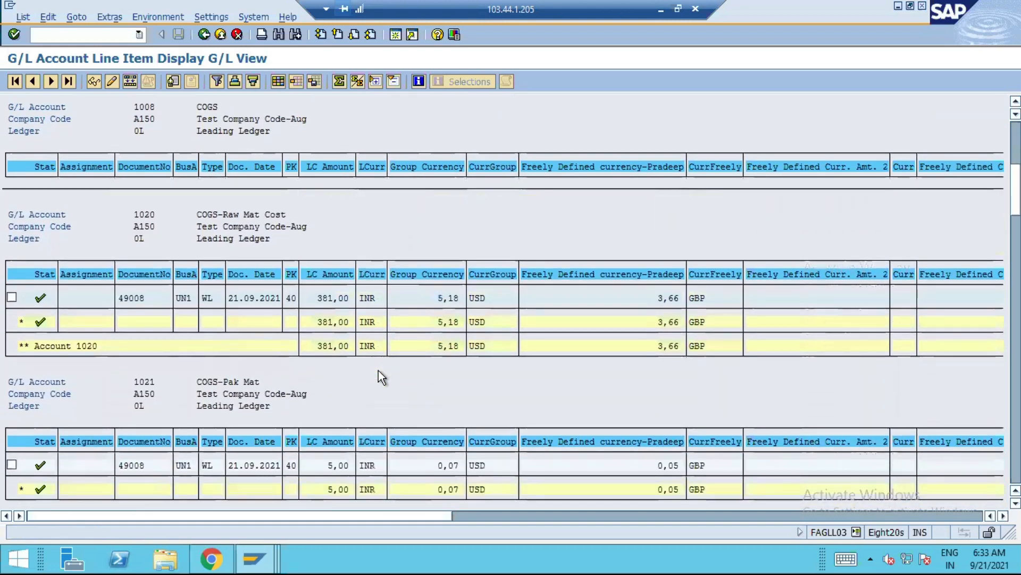
scroll(368, 365, "down", 4)
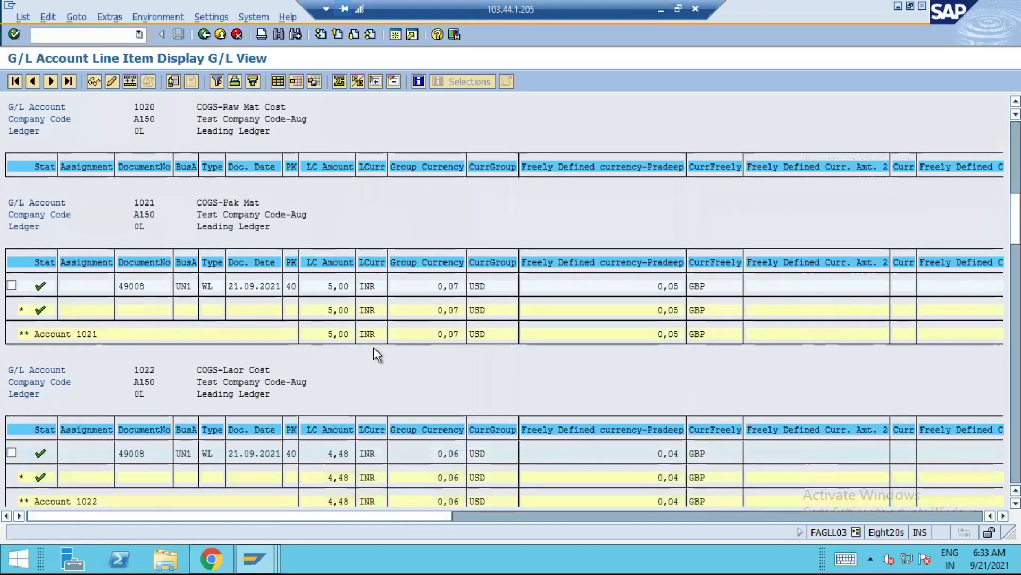
scroll(374, 348, "down", 2)
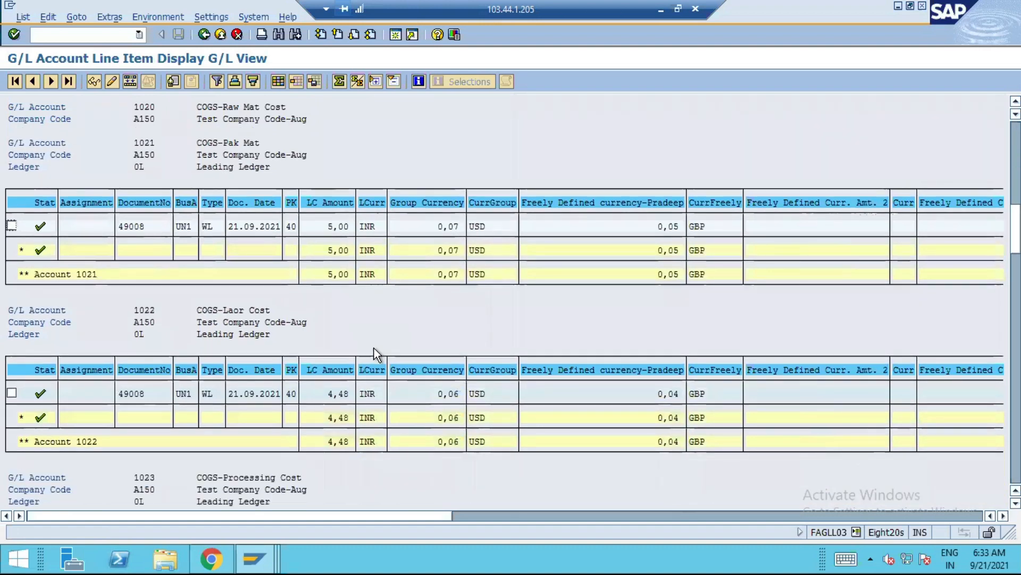
scroll(374, 348, "down", 4)
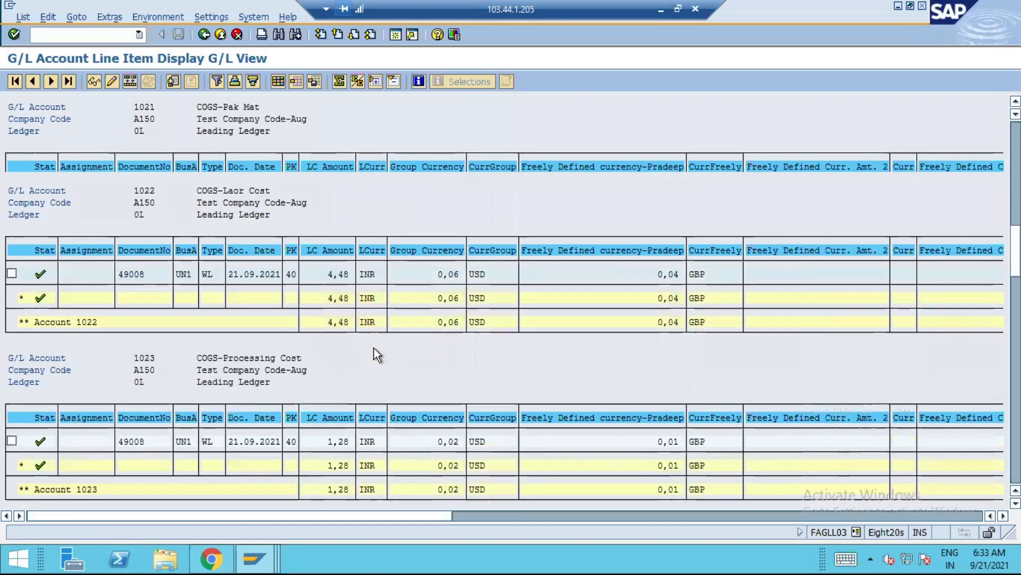
scroll(375, 348, "down", 2)
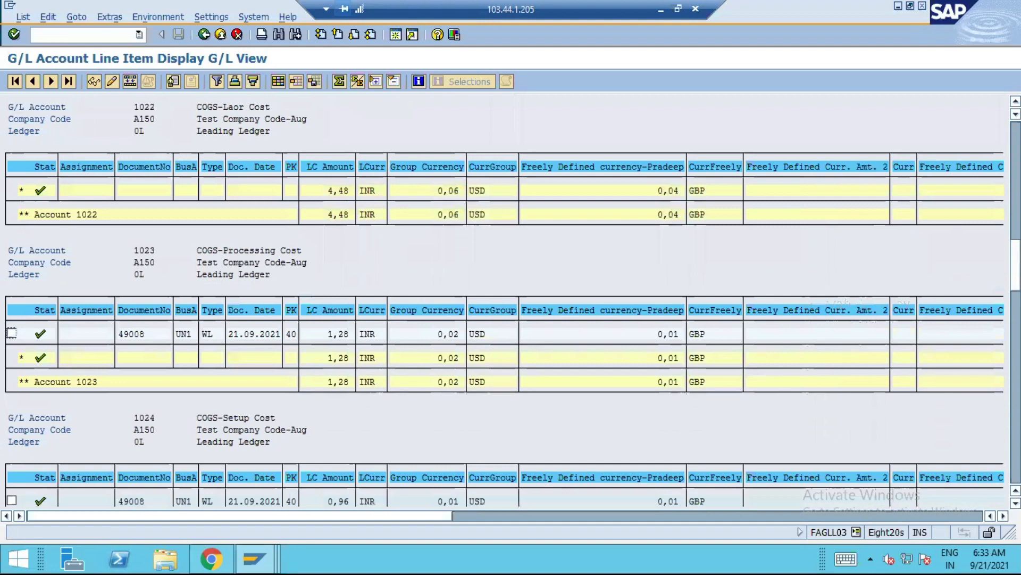
left_click_drag(1015, 267, 1015, 149)
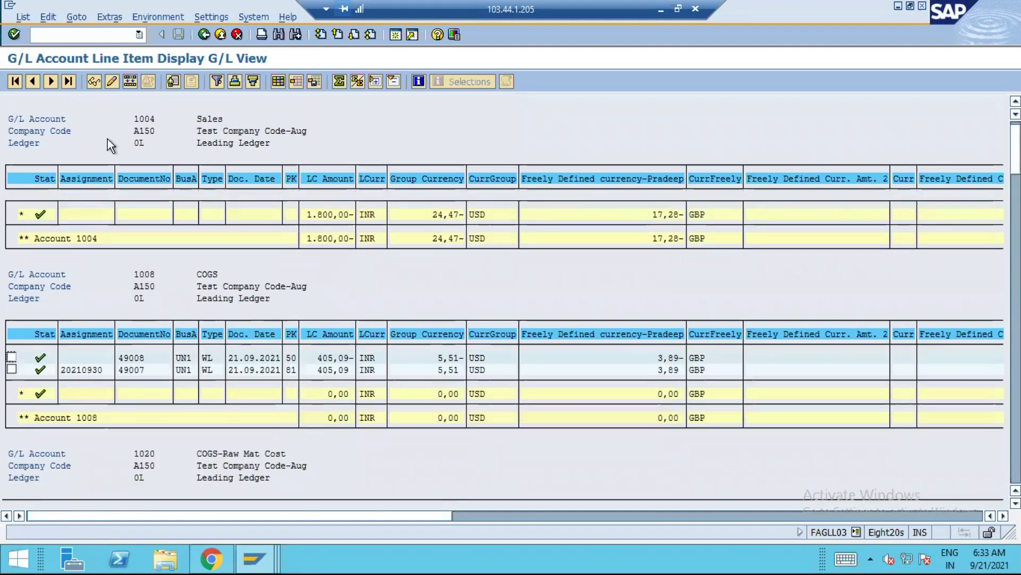
Return to the selection screen, change the ledger to N3, and run the line item display again
left_click(204, 35)
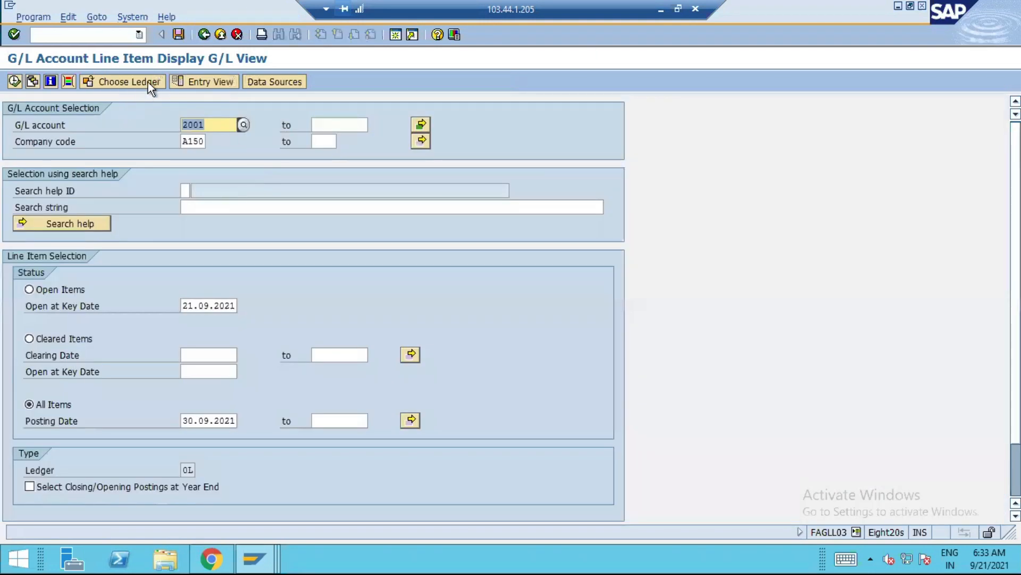
key("ctrl+F3")
type("N3")
key("Return")
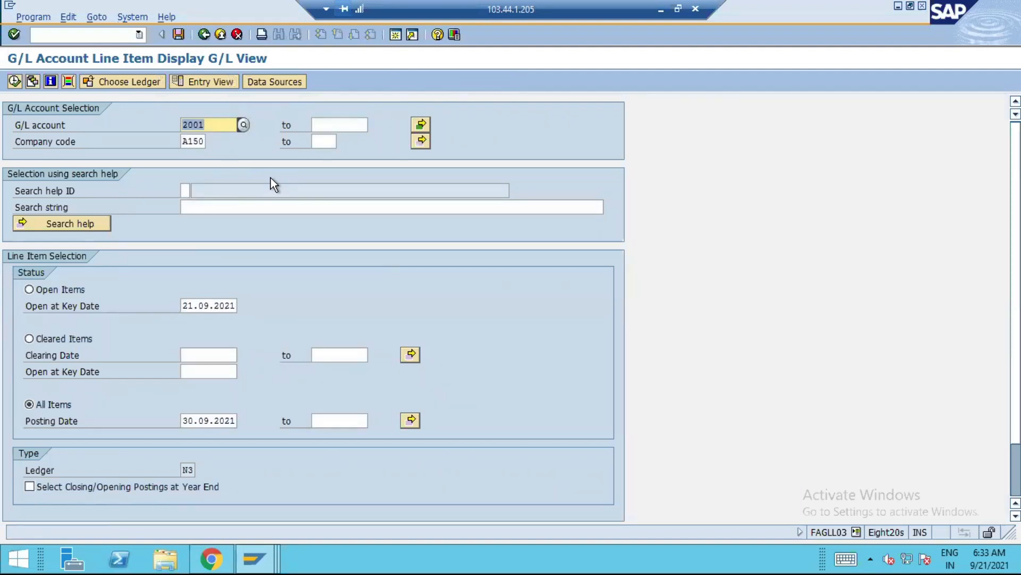
left_click(14, 82)
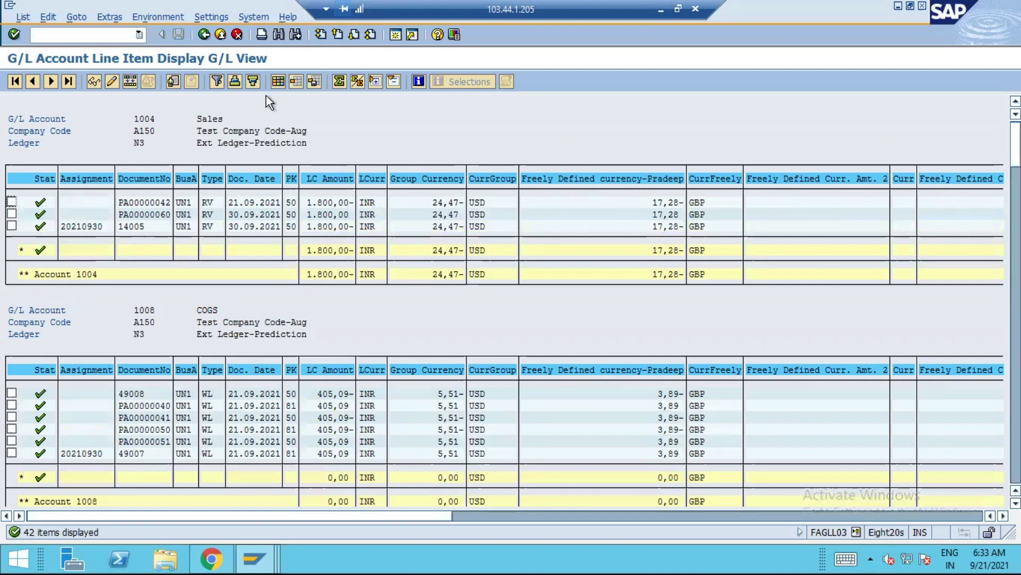
Start SE16N in a new session and choose the accounting document header table BKPF
left_click(398, 33)
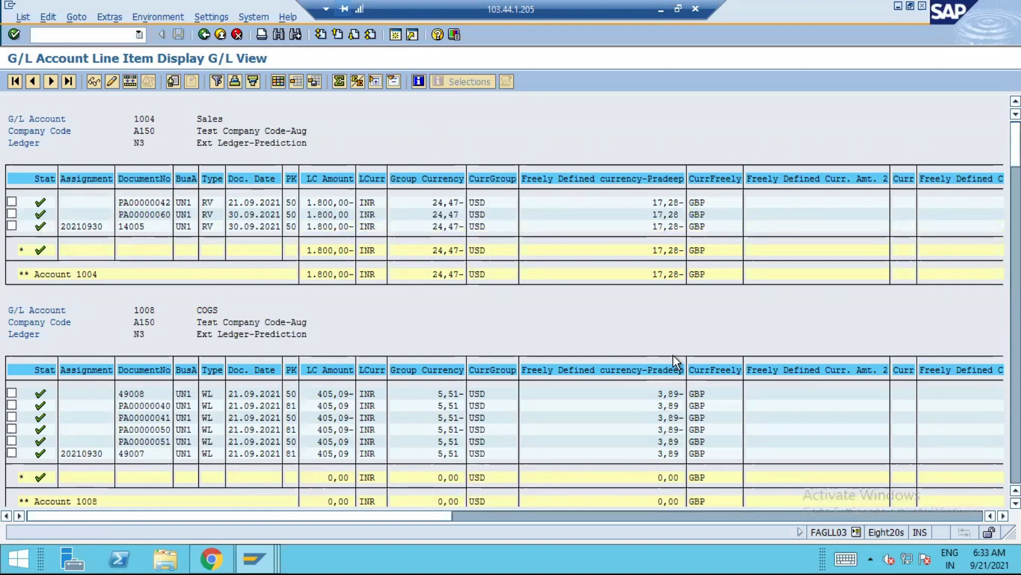
type("SE16N")
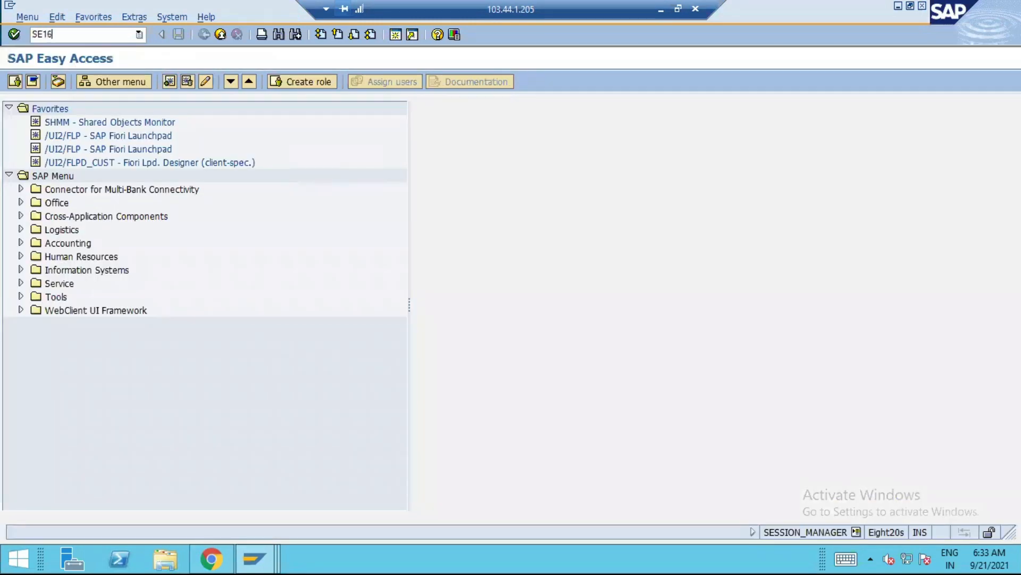
key("Return")
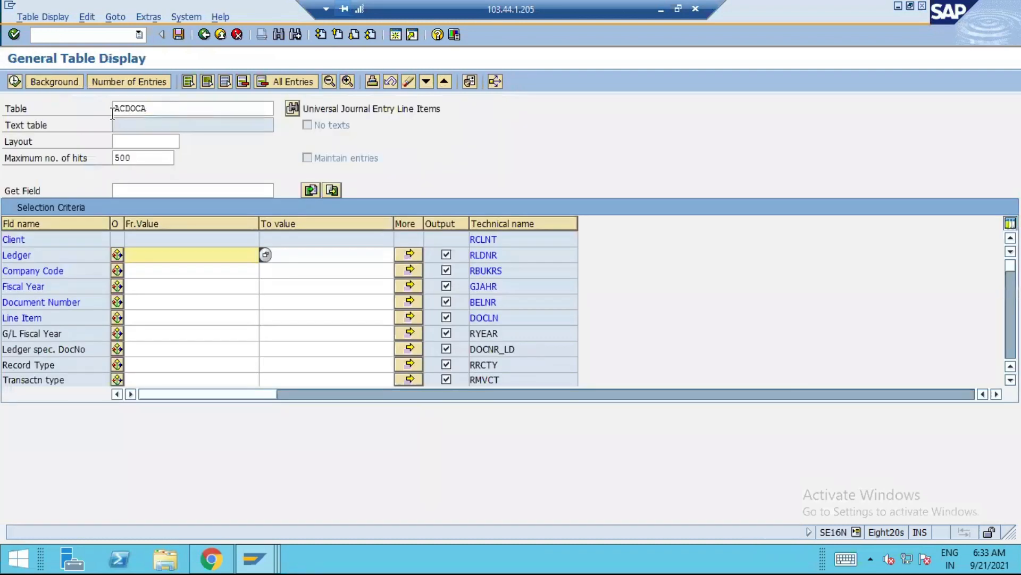
double_click(162, 108)
key("BackSpace")
type("BKPF")
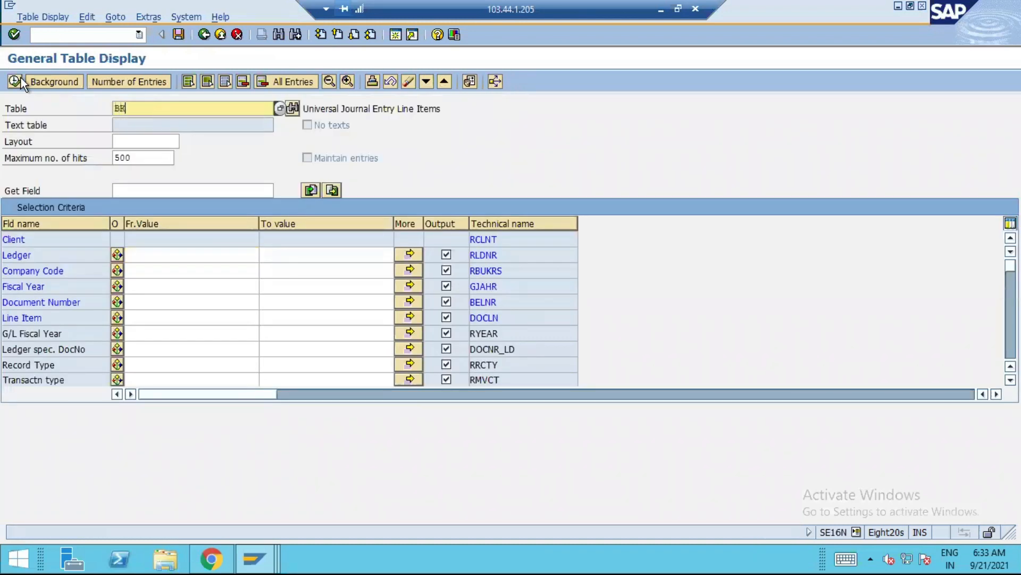
key("Return")
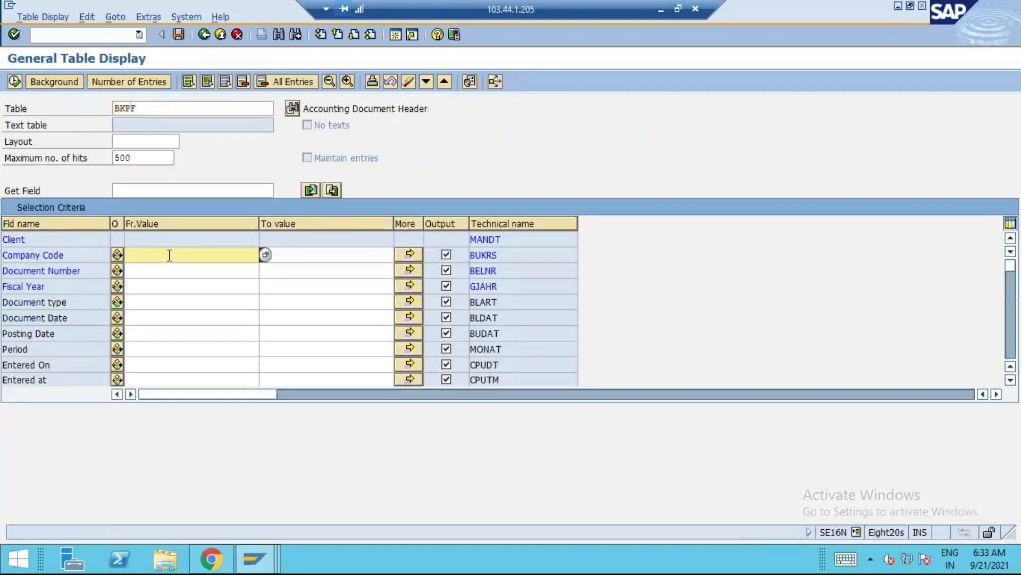
List the BKPF entries for company code A150, look through the document headers, and leave the table display
type("A150")
left_click(14, 81)
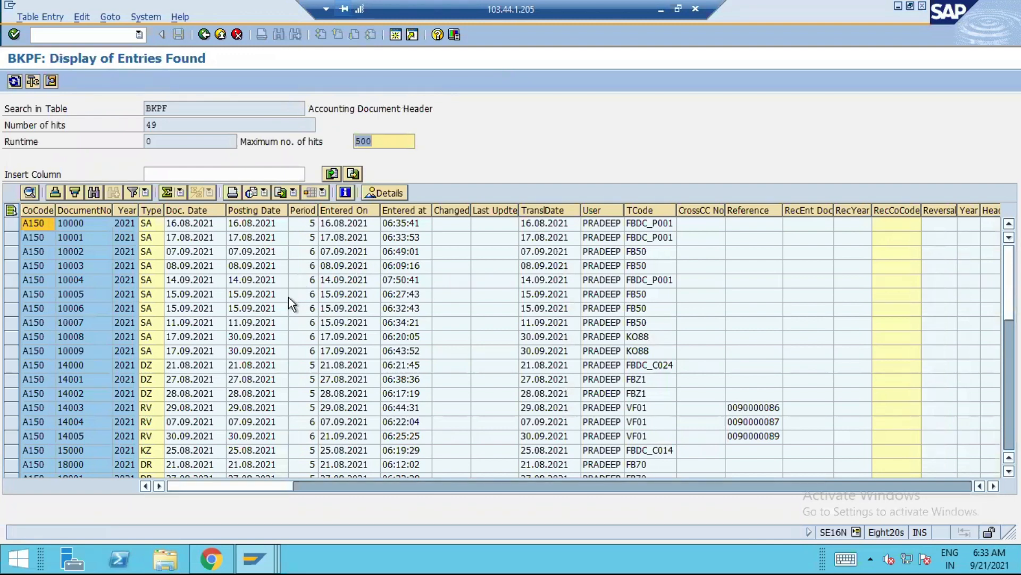
left_click_drag(1009, 288, 987, 448)
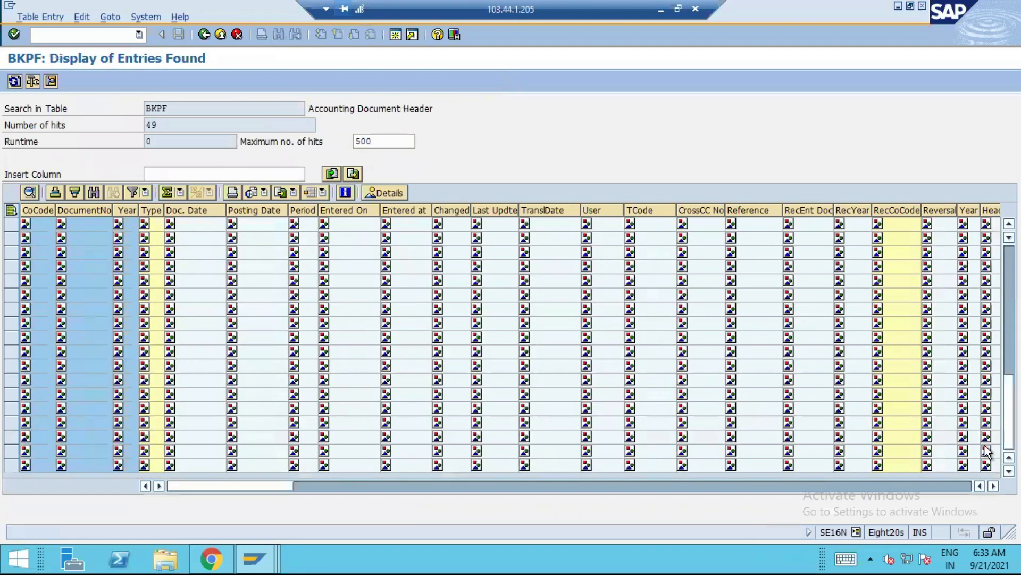
left_click_drag(1009, 412, 1009, 282)
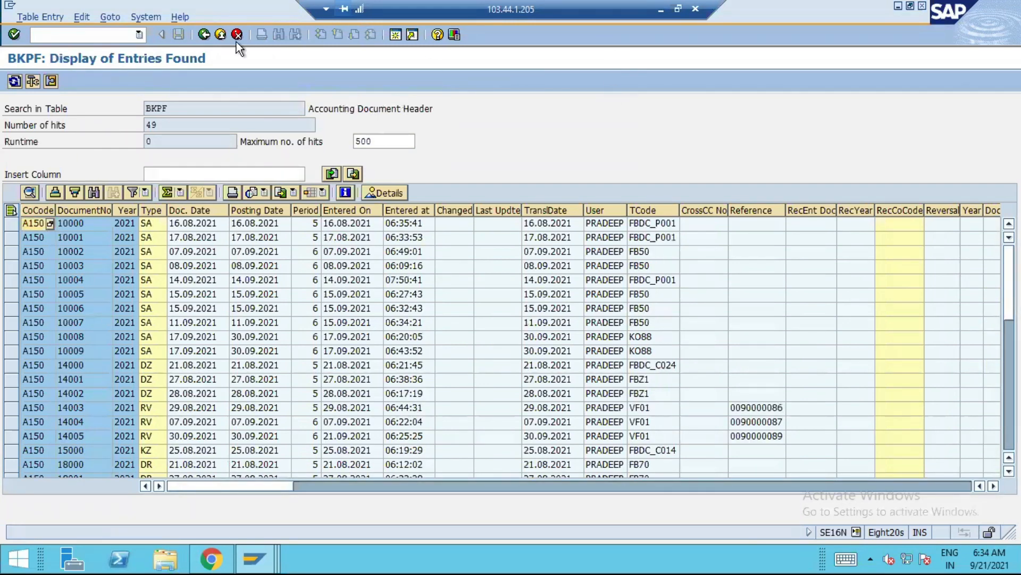
left_click(220, 36)
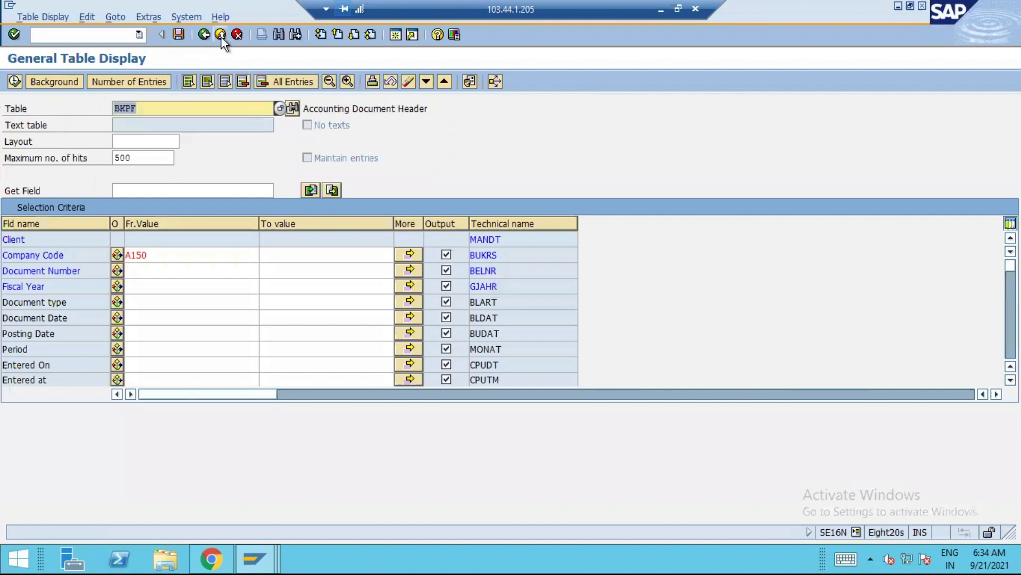
left_click(219, 35)
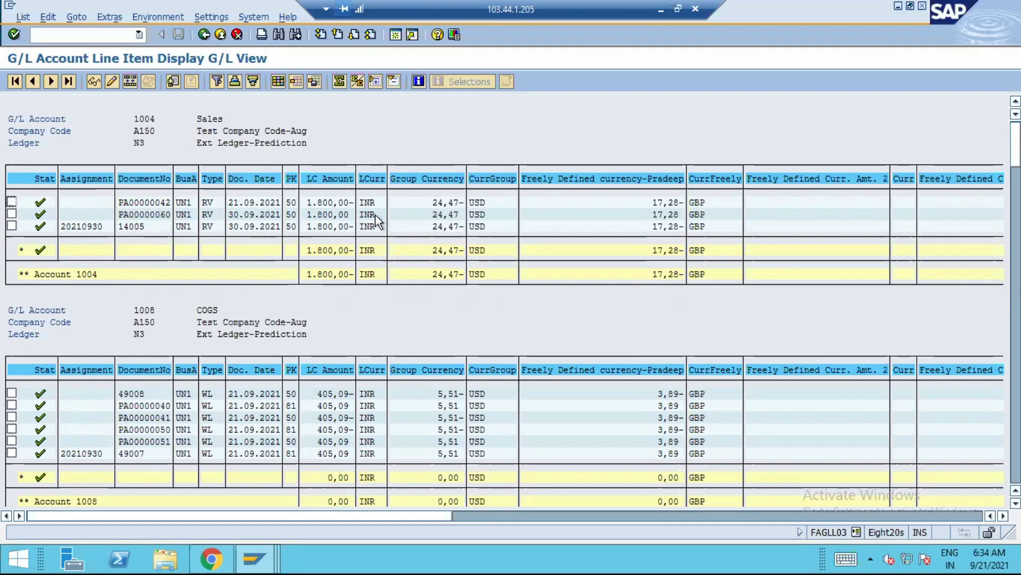
Examine the predictive, reversal and actual postings in ledger N3 for Sales account 1004 and COGS account 1008
left_click(319, 203)
scroll(326, 327, "down", 1)
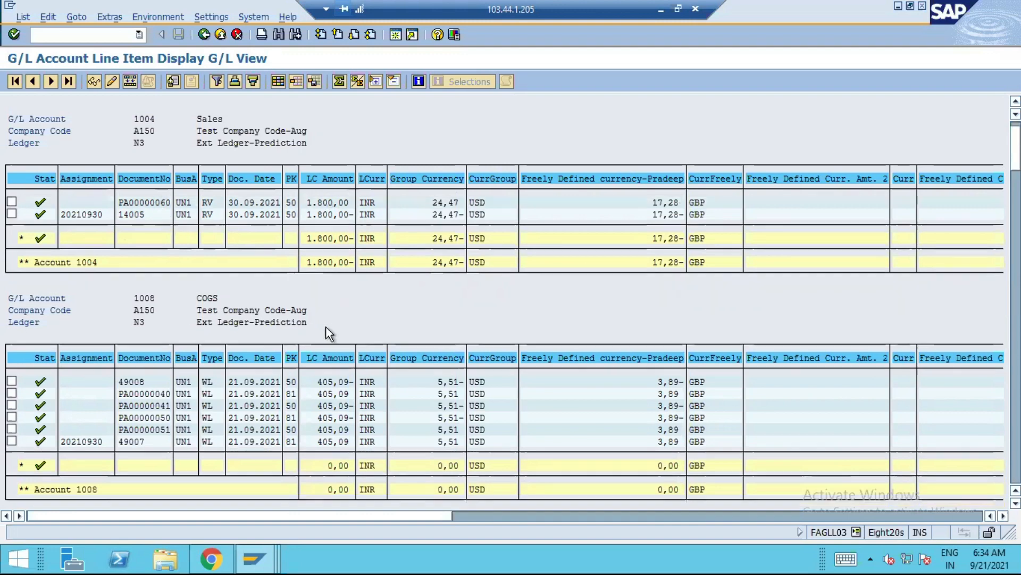
scroll(326, 327, "down", 1)
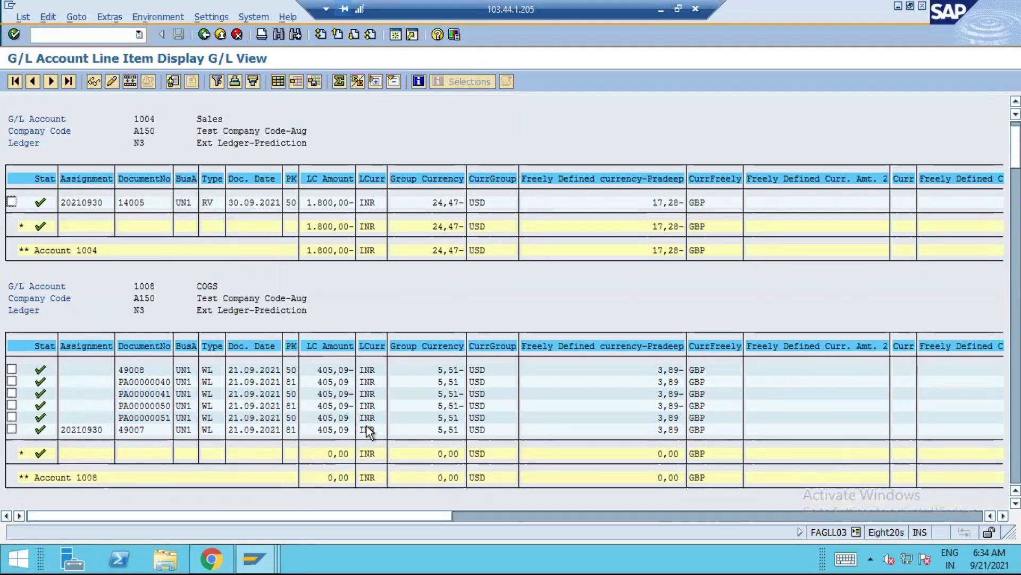
scroll(373, 412, "down", 3)
scroll(372, 409, "down", 4)
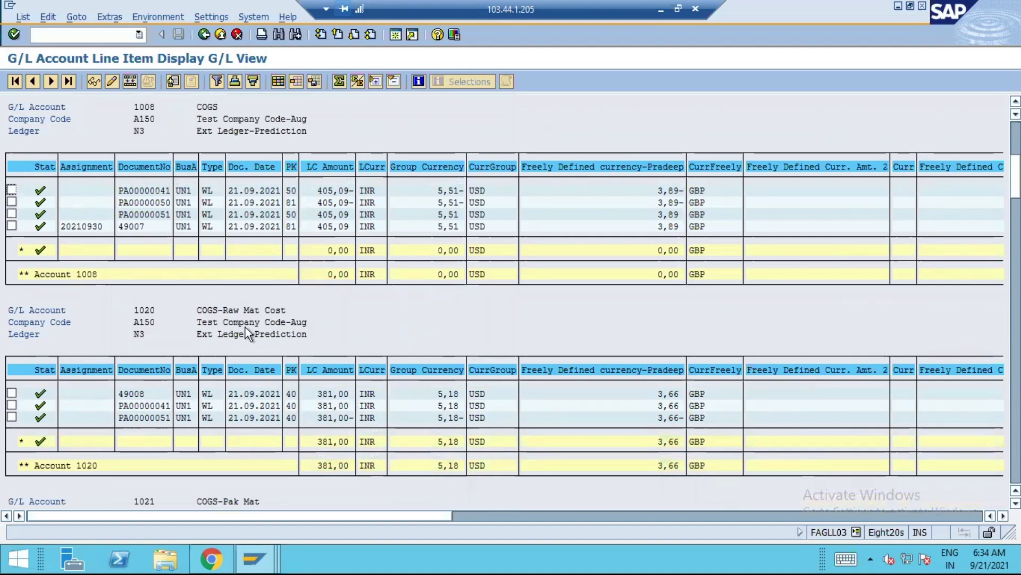
Compare the actual and predictive line items of accounts 1020 COGS-Raw Mat Cost and 1021 COGS-Pak Mat
left_click(343, 408)
left_click(334, 417)
left_click(131, 393)
left_click(327, 406)
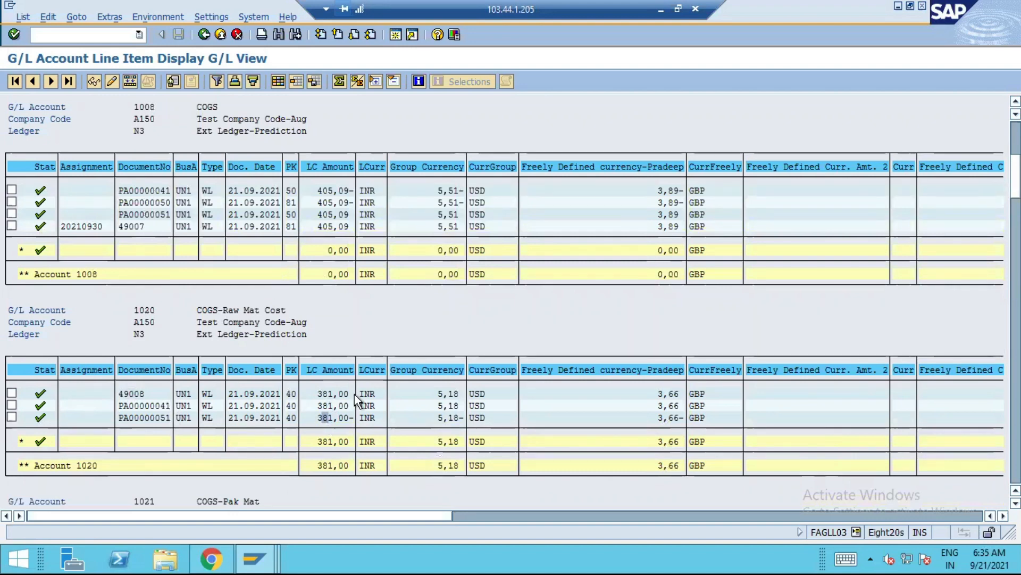
scroll(360, 400, "down", 1)
scroll(362, 399, "down", 3)
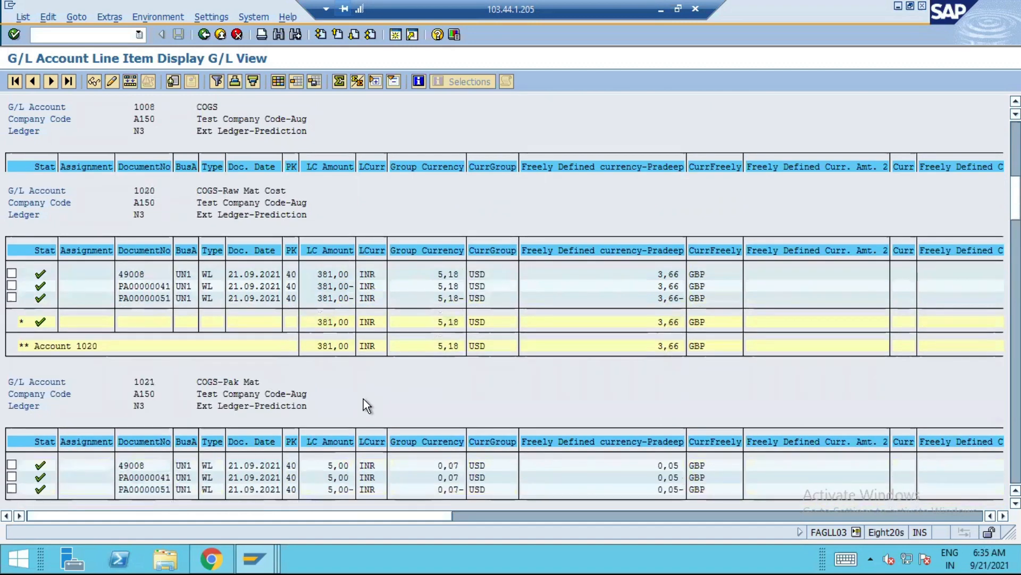
scroll(215, 406, "down", 1)
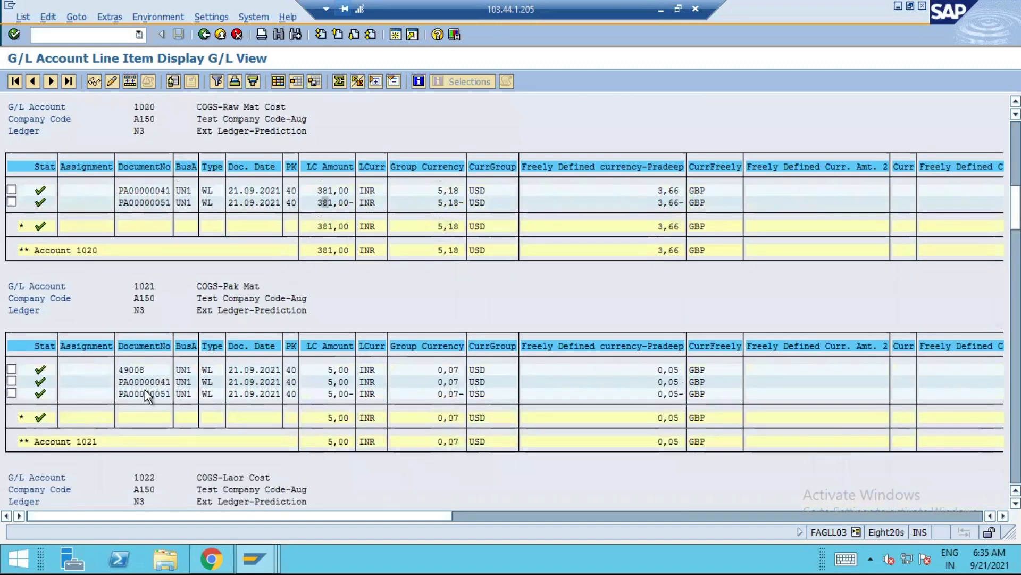
left_click(163, 382)
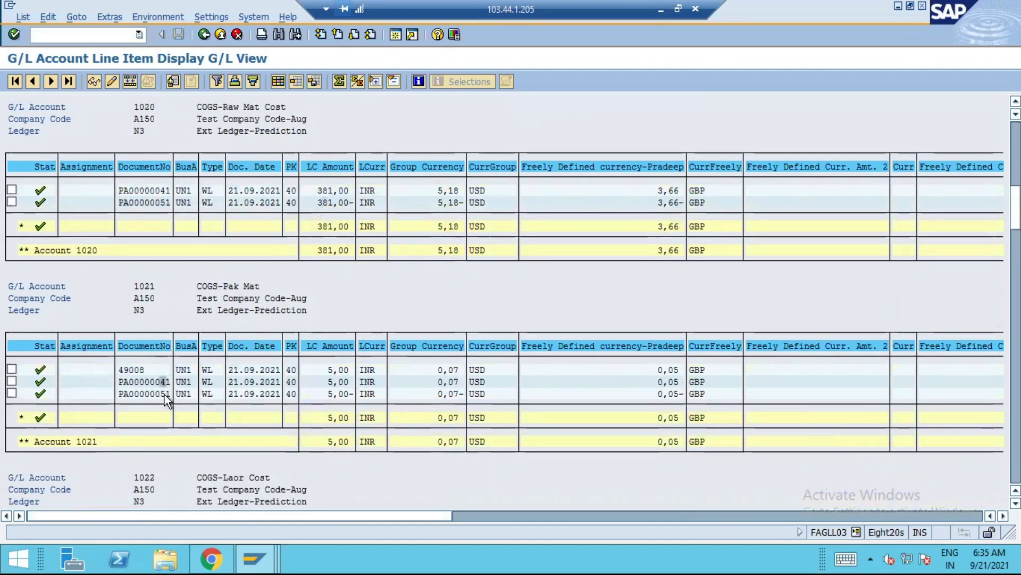
Cross-check the predictive documents on the COGS accounts against the T-account journal entries in Chrome, returning to the SAP line item display
left_click(211, 559)
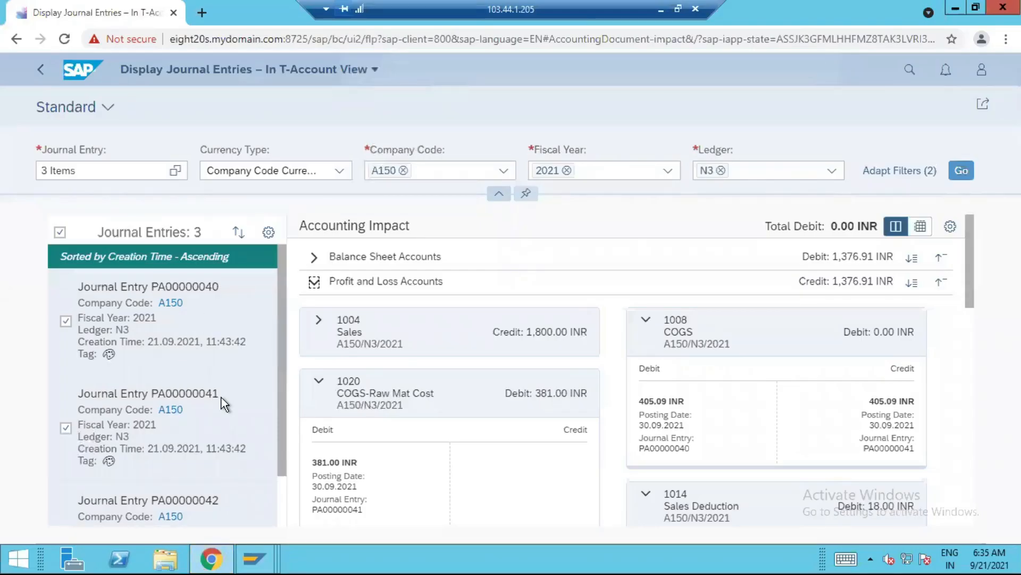
mouse_move(255, 557)
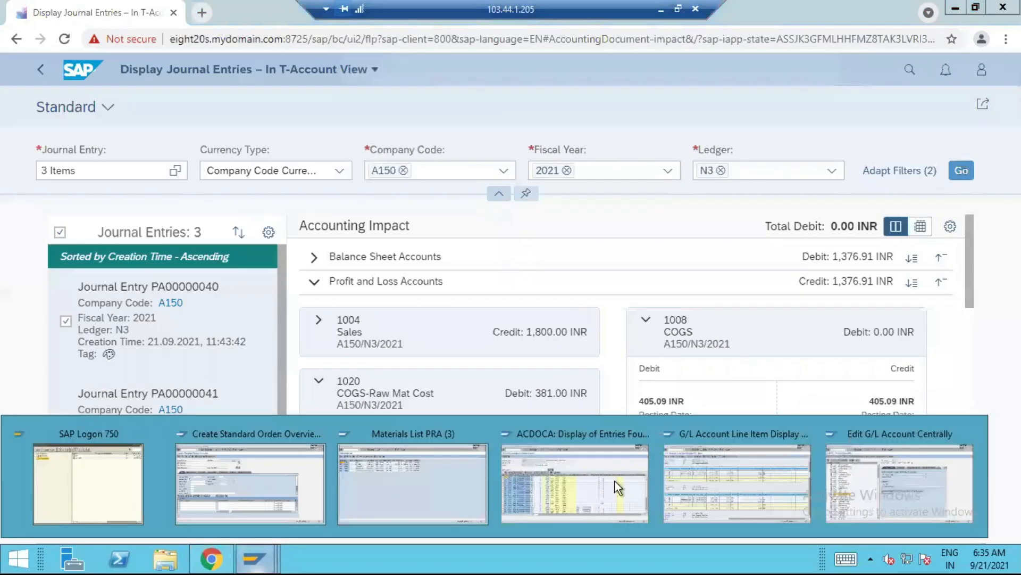
left_click(726, 490)
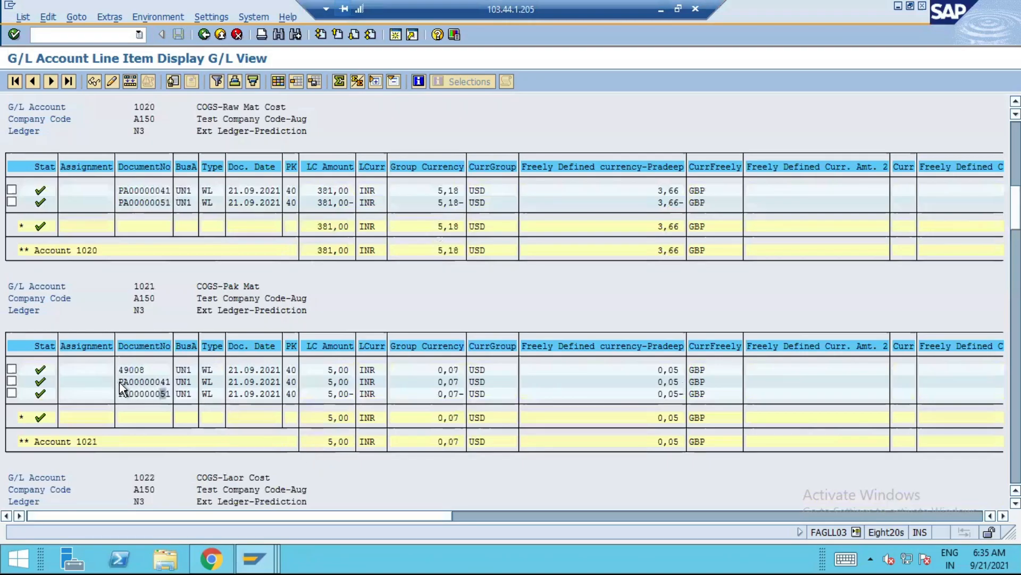
scroll(160, 298, "up", 1)
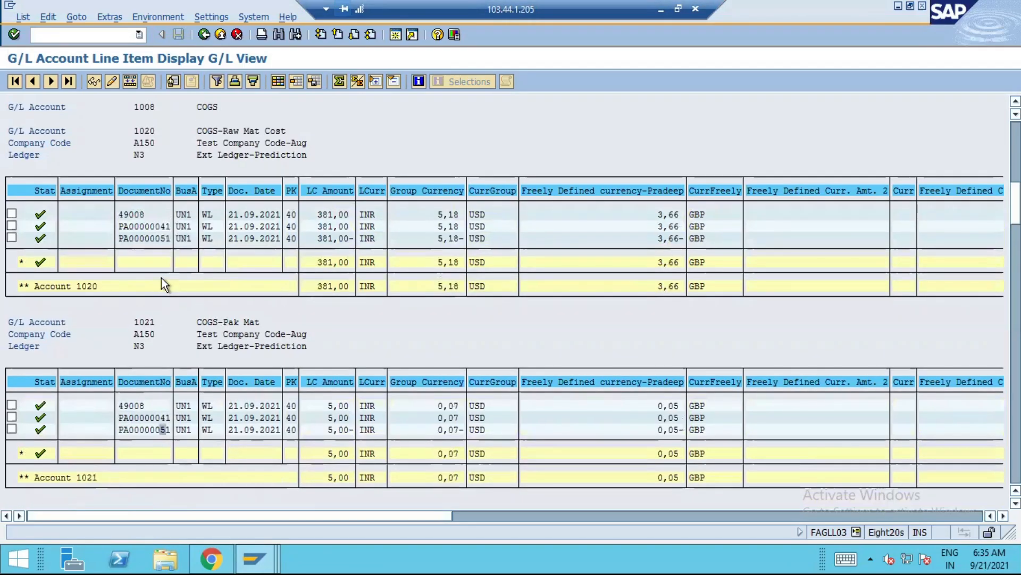
scroll(163, 302, "up", 1)
scroll(163, 302, "up", 5)
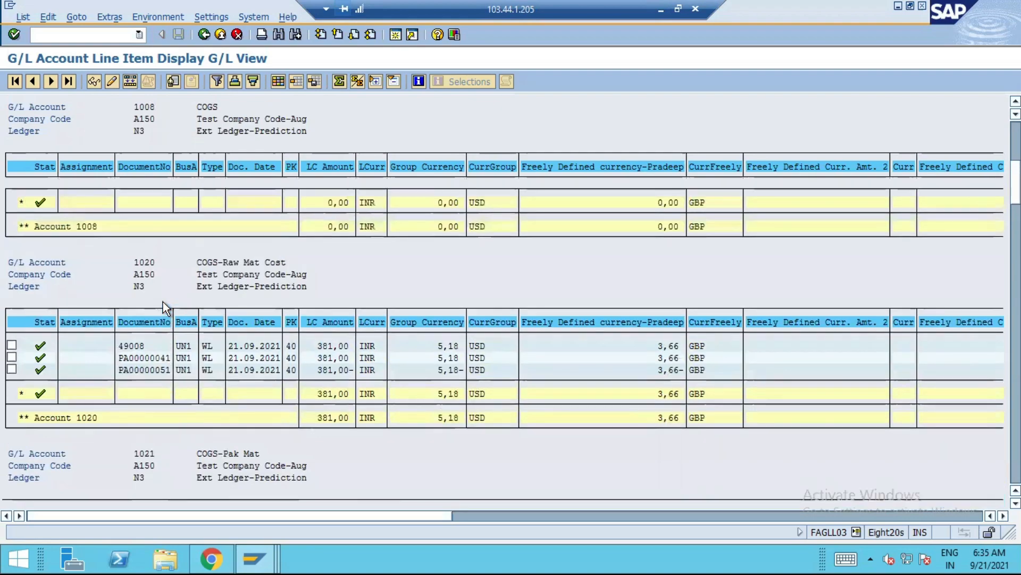
key("alt+Tab")
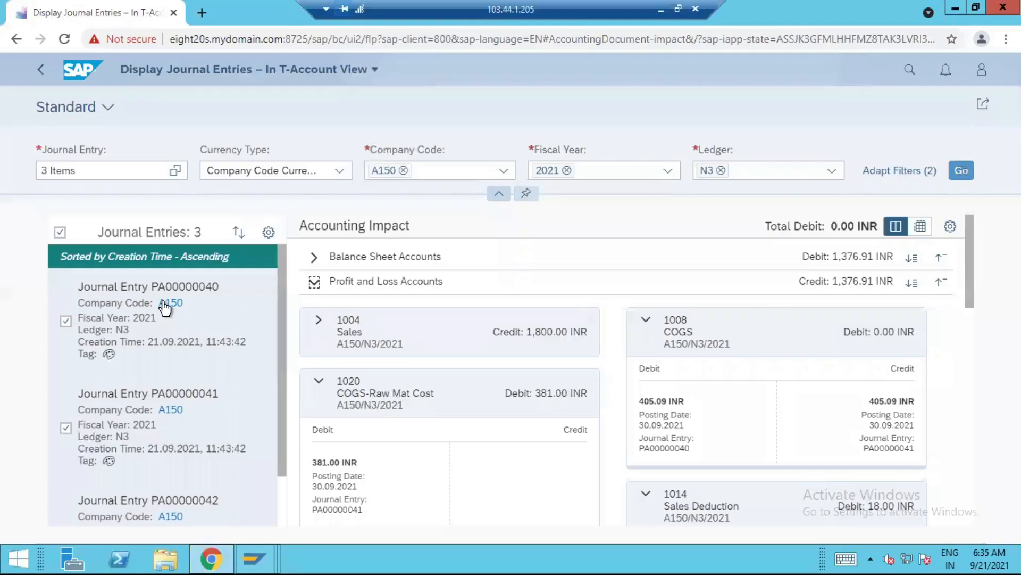
key("alt+Tab")
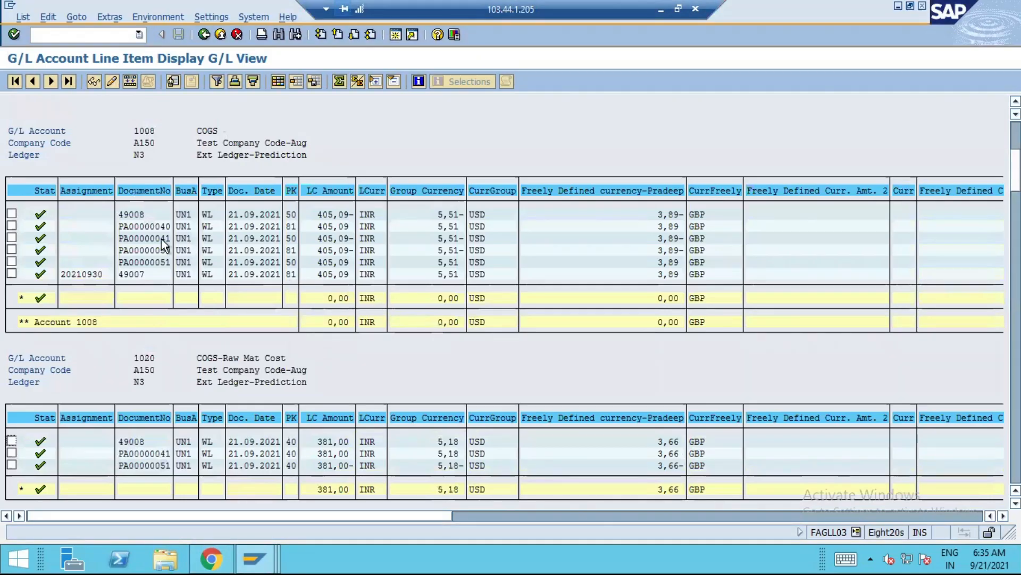
scroll(239, 297, "down", 3)
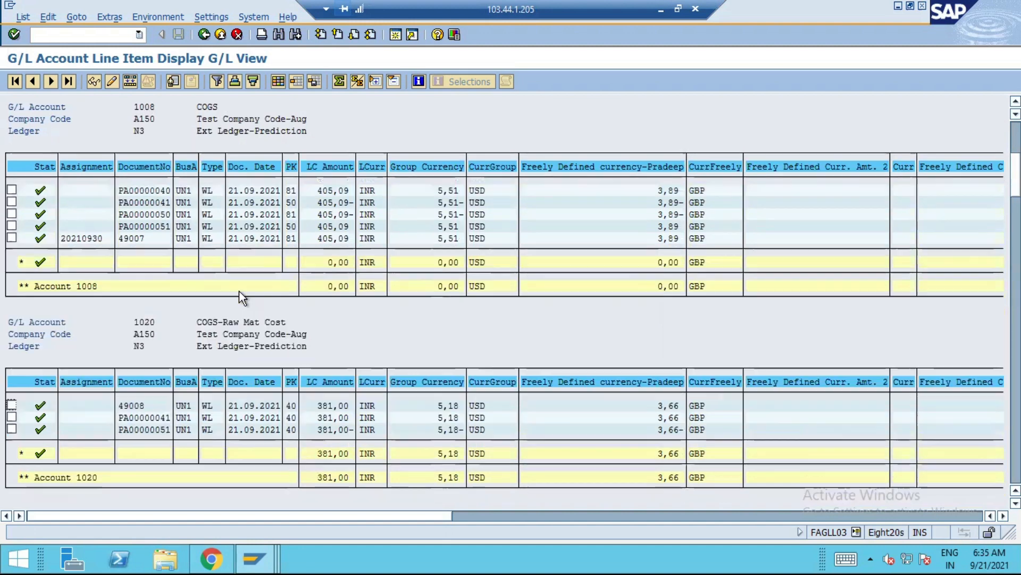
Switch to Chrome and list the selectable journal entries for company code A150, fiscal year 2021 and ledger N3
scroll(164, 394, "down", 4)
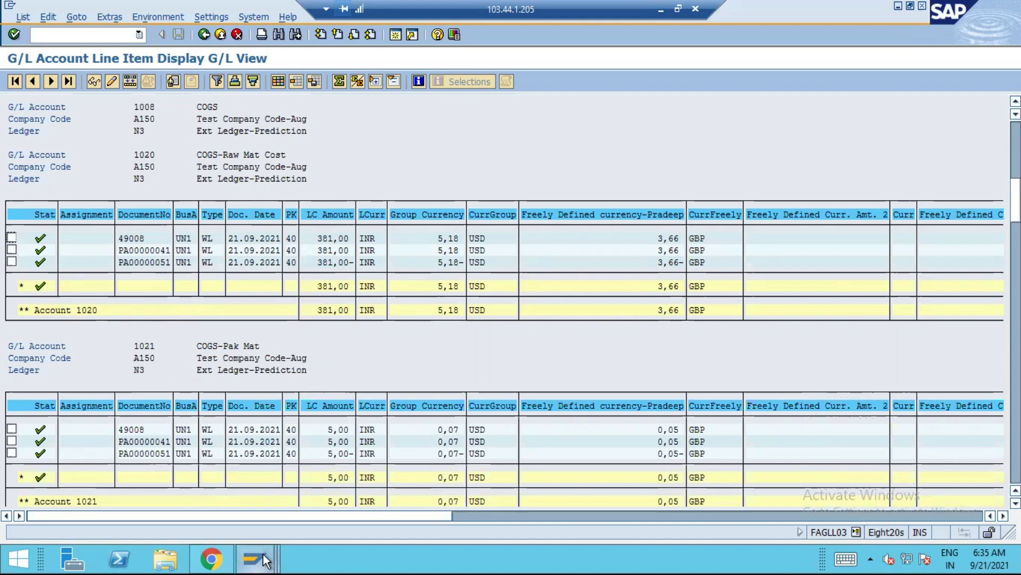
left_click(211, 558)
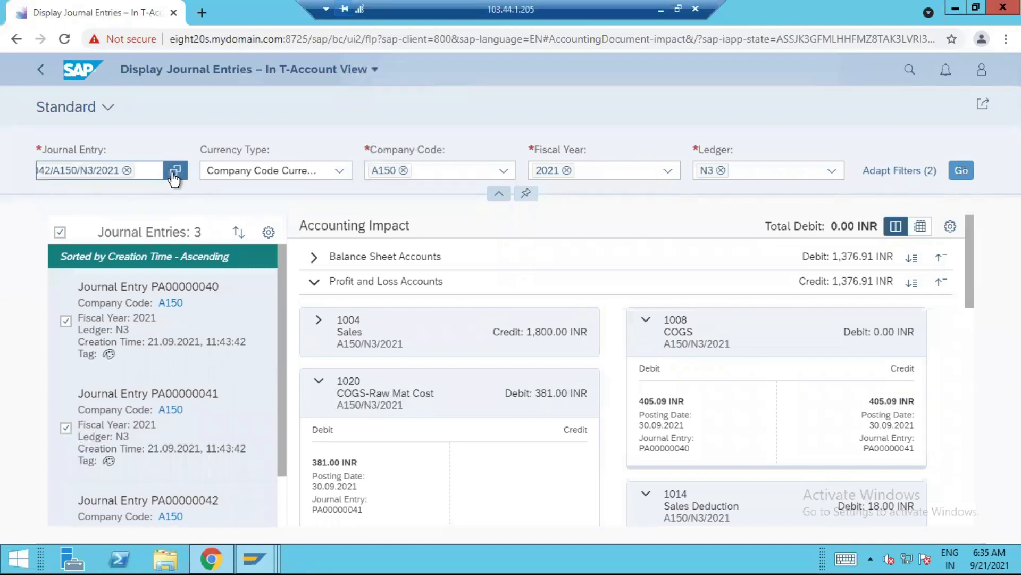
left_click(174, 171)
left_click(232, 174)
type("A150")
left_click(370, 176)
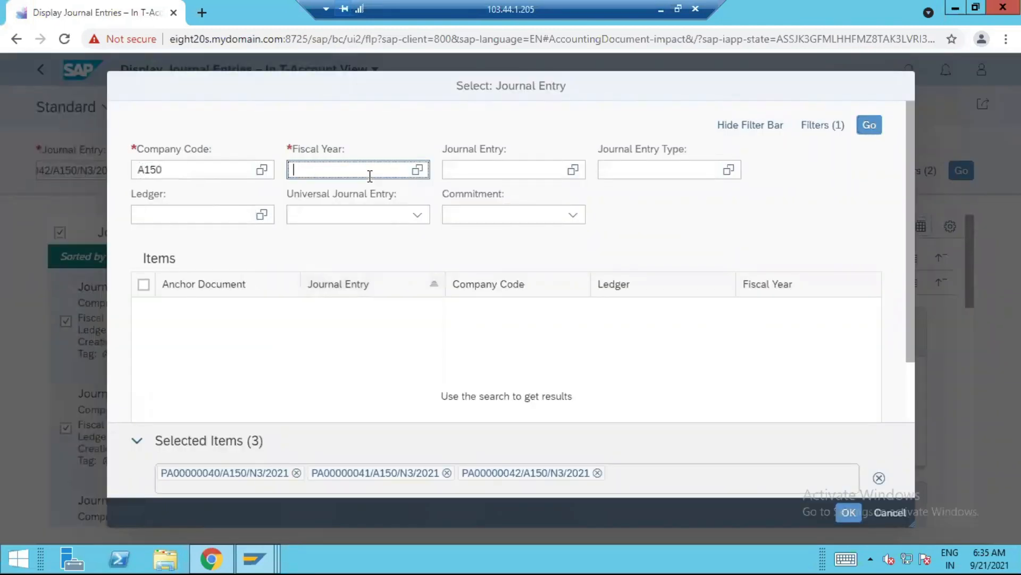
type("2021")
left_click(228, 215)
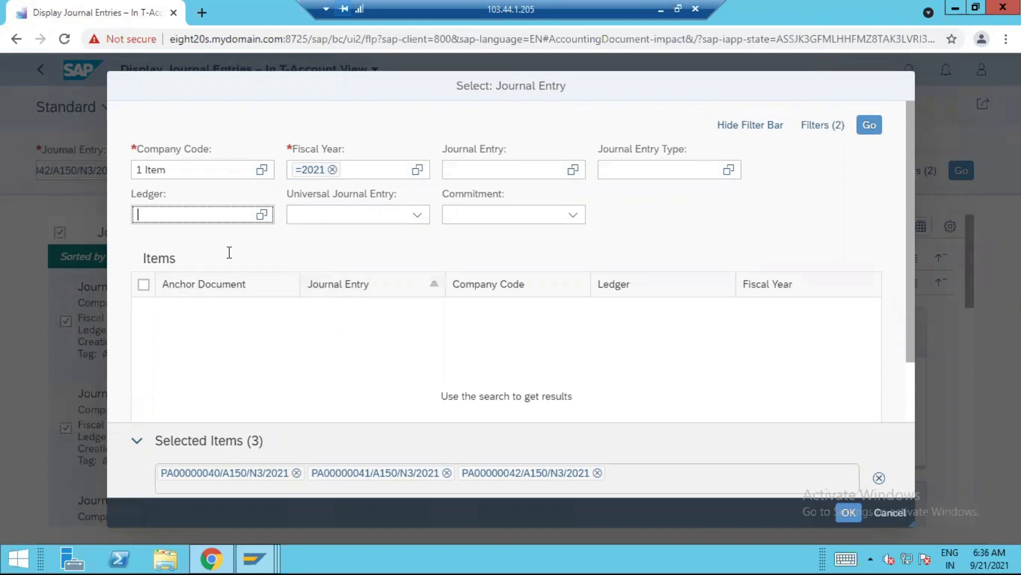
type("N3")
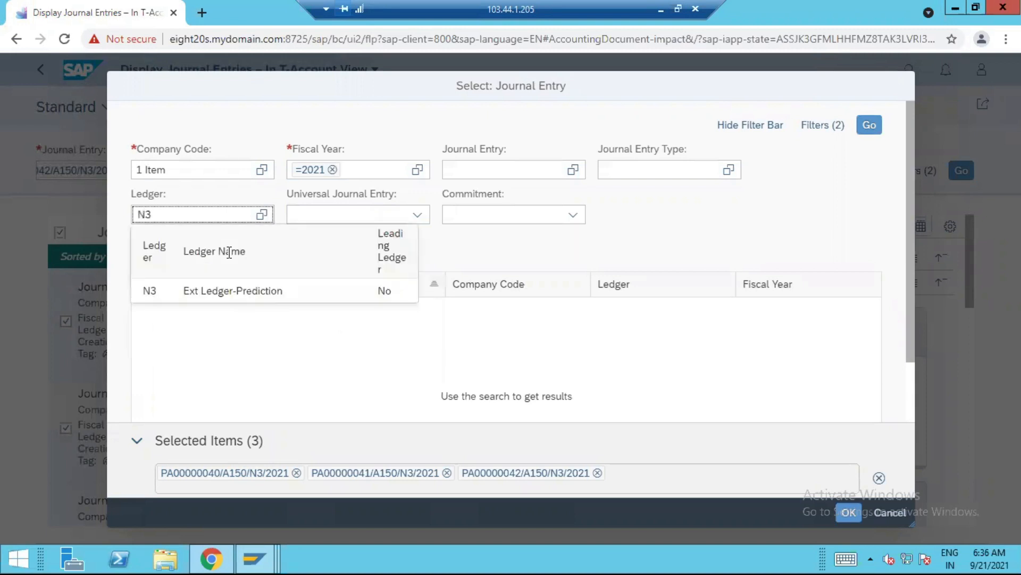
key("Return")
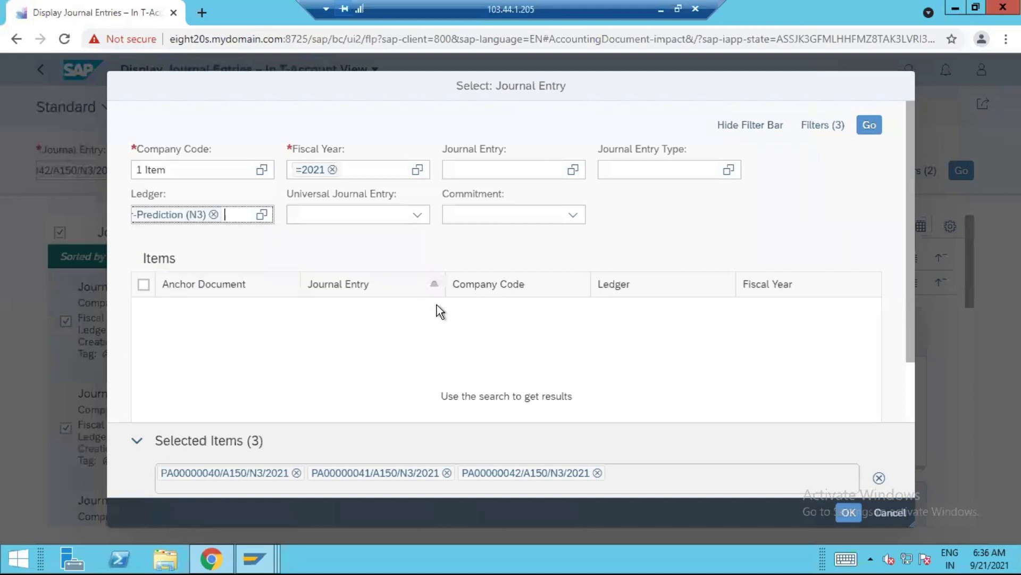
left_click(869, 125)
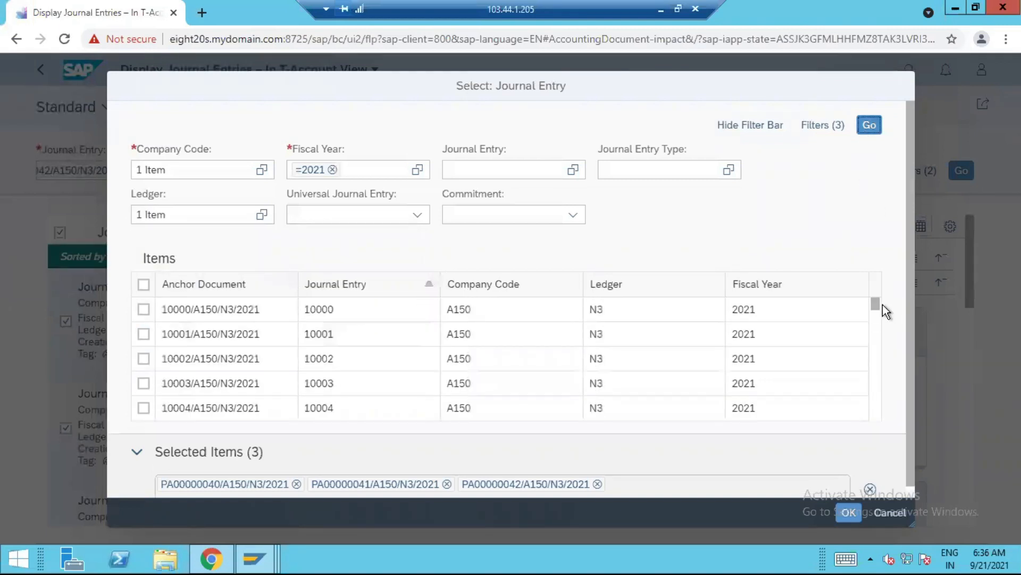
Add journal entries PA00000050, PA00000051 and PA00000060 to the selection and load their T-account view
left_click_drag(875, 305, 870, 426)
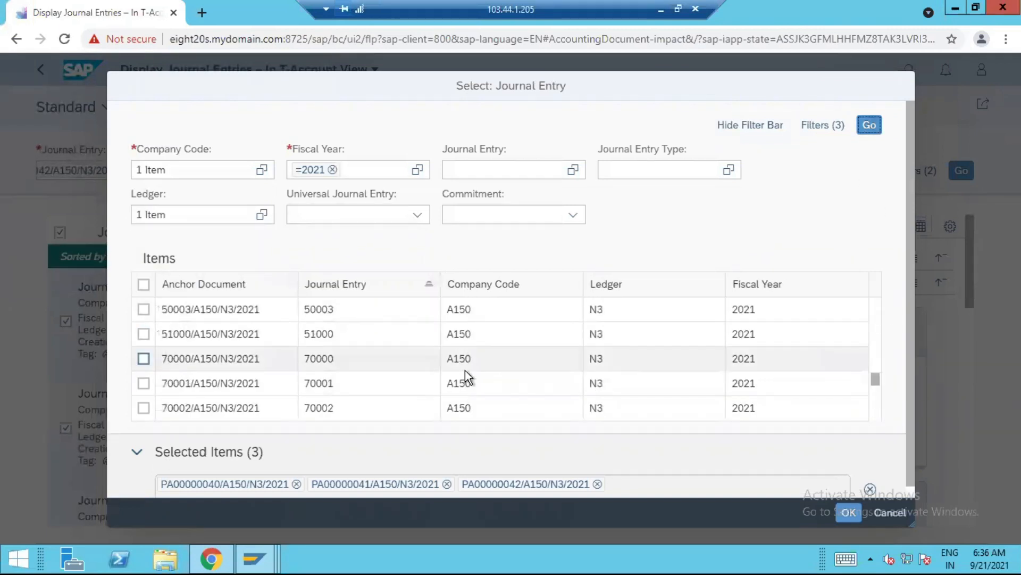
scroll(465, 370, "down", 3)
scroll(192, 394, "down", 3)
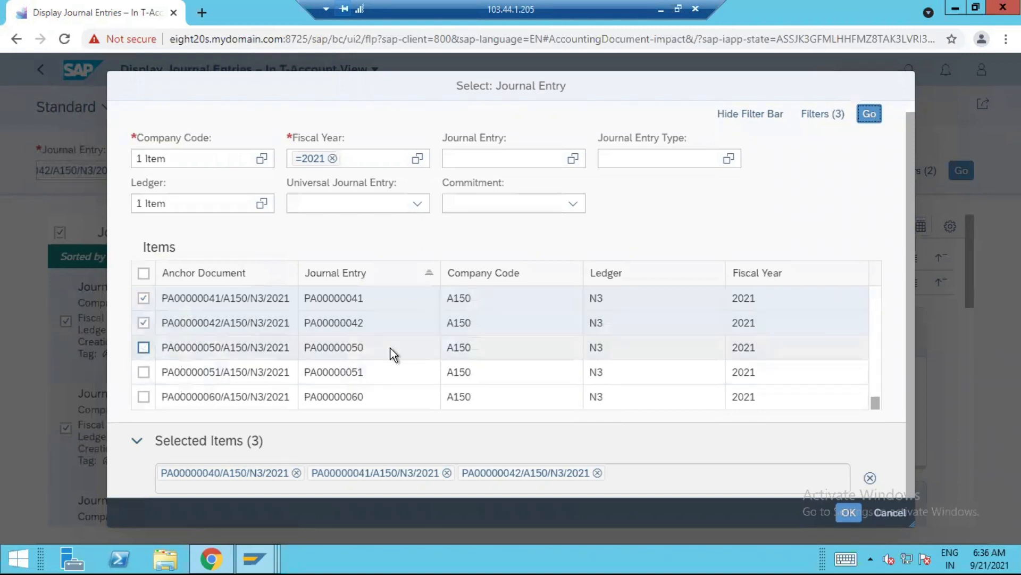
left_click(143, 347)
left_click(144, 372)
left_click(143, 397)
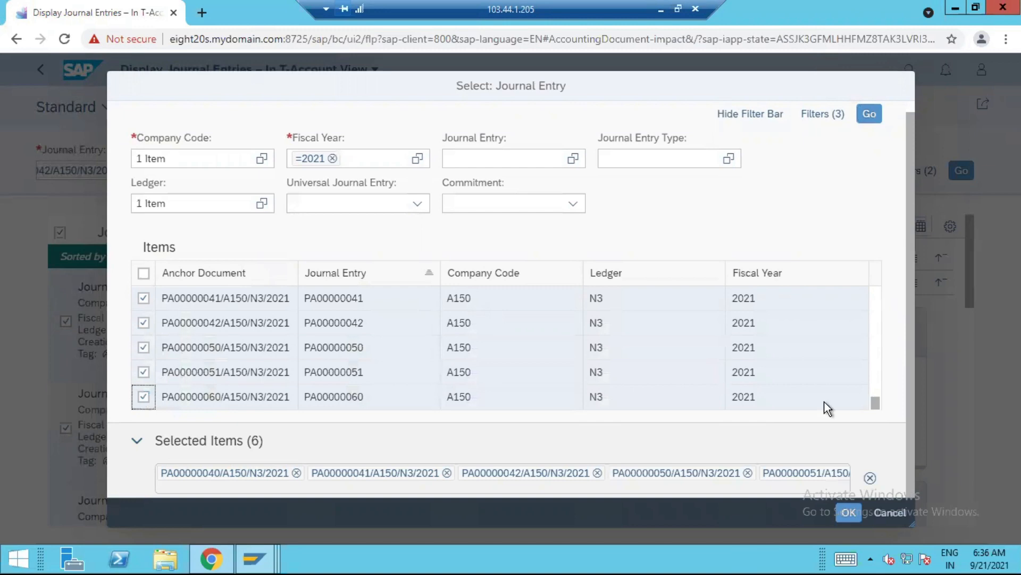
left_click(848, 513)
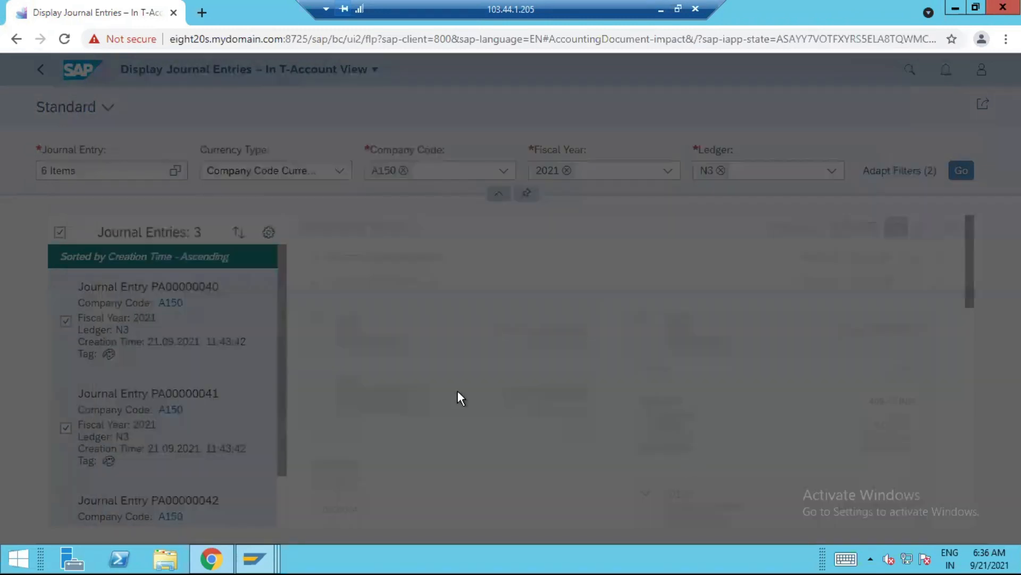
left_click(961, 170)
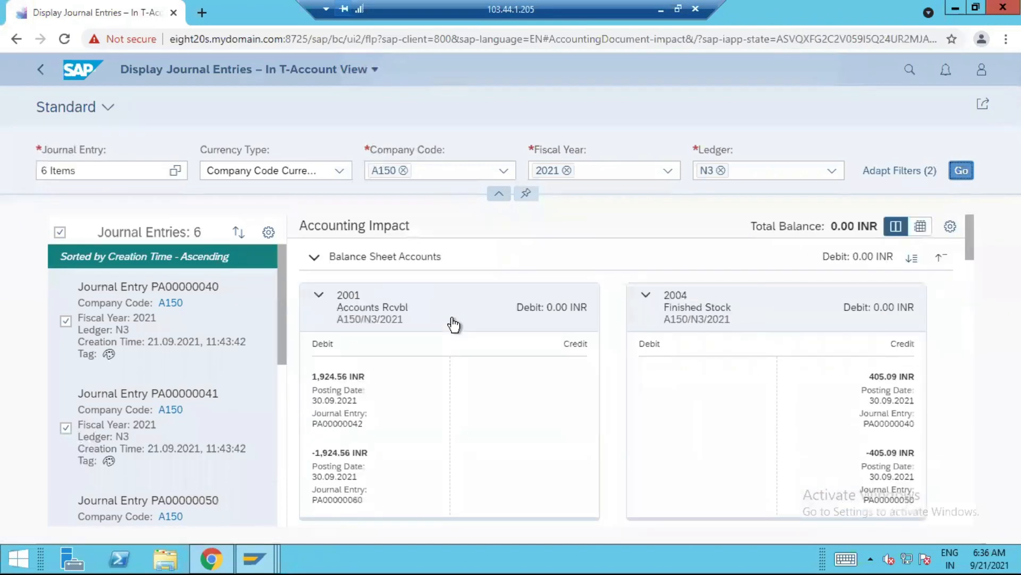
Collapse accounts 2001, 2008 and 1020, and review the predictive and reversal postings in the remaining ledger N3 T-accounts
left_click(319, 297)
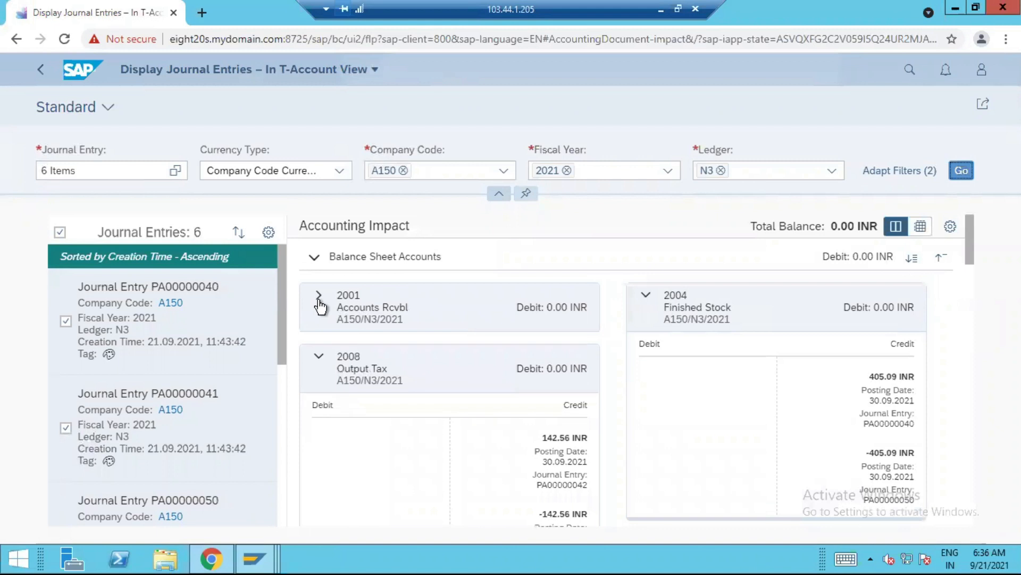
left_click(319, 356)
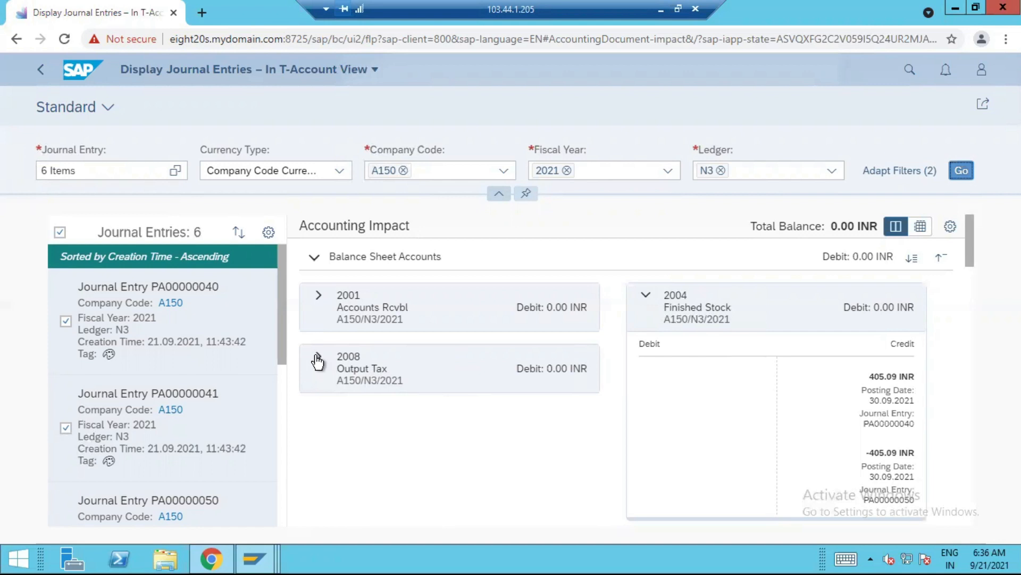
scroll(688, 414, "down", 5)
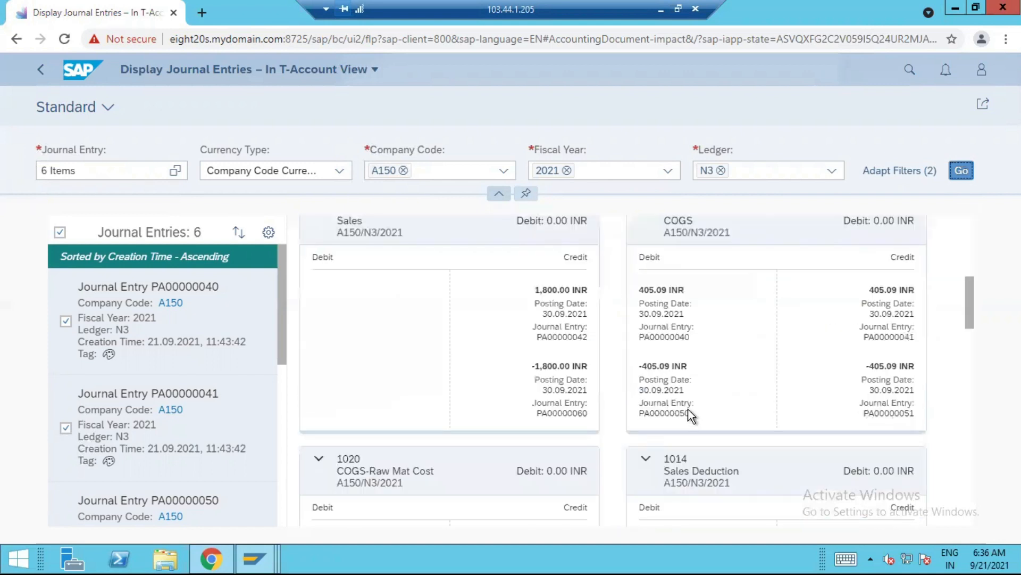
scroll(689, 414, "down", 3)
left_click(320, 319)
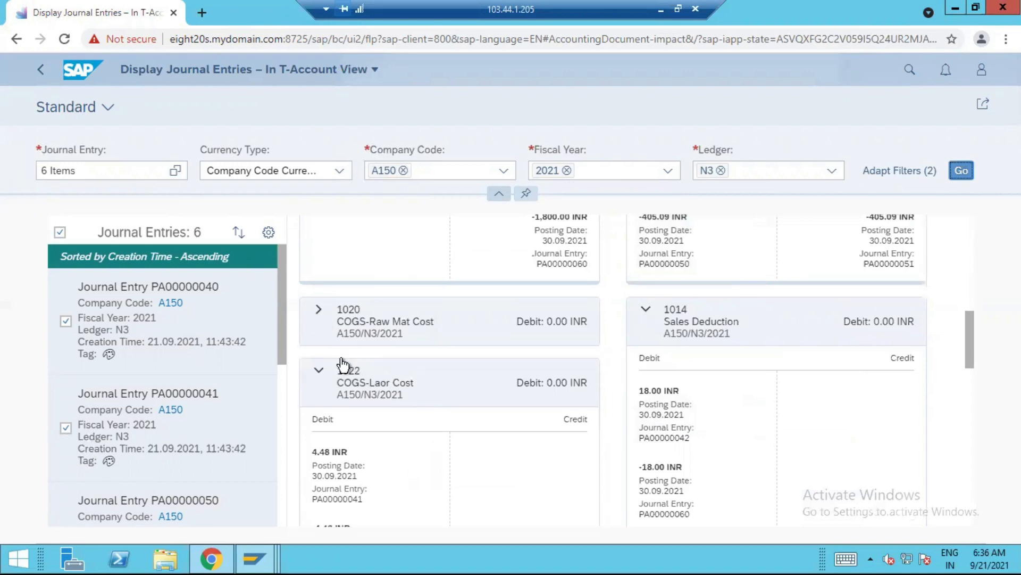
scroll(354, 376, "down", 6)
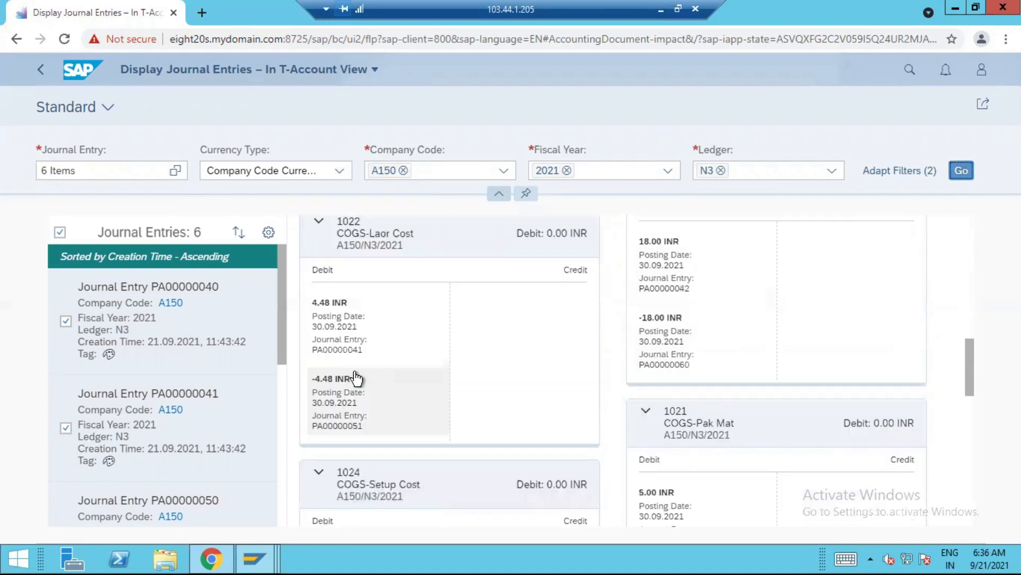
scroll(355, 378, "down", 9)
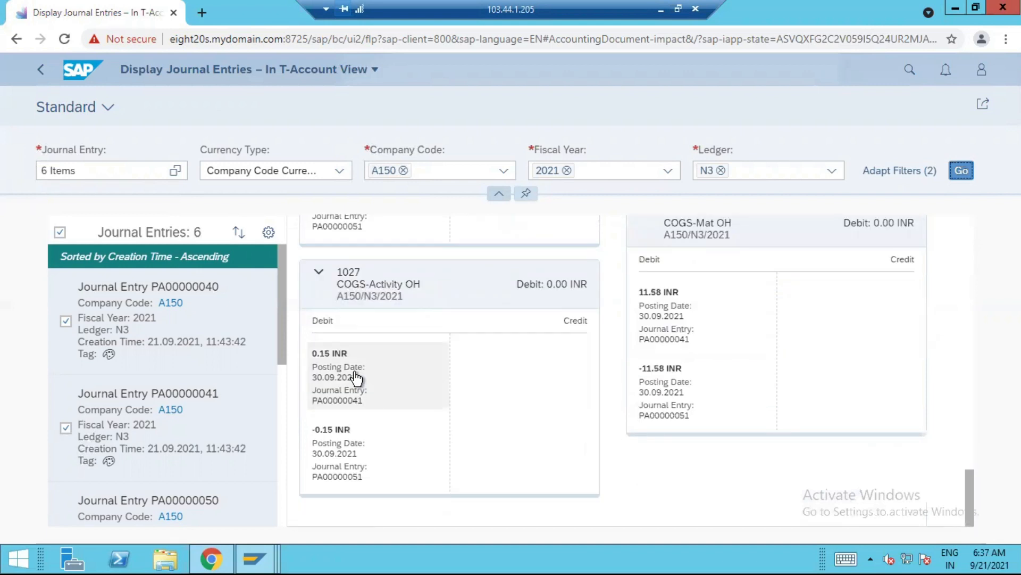
Clear the selected journal entries and list the entries for company code A150, fiscal year 2021 and ledger 0L
left_click(176, 170)
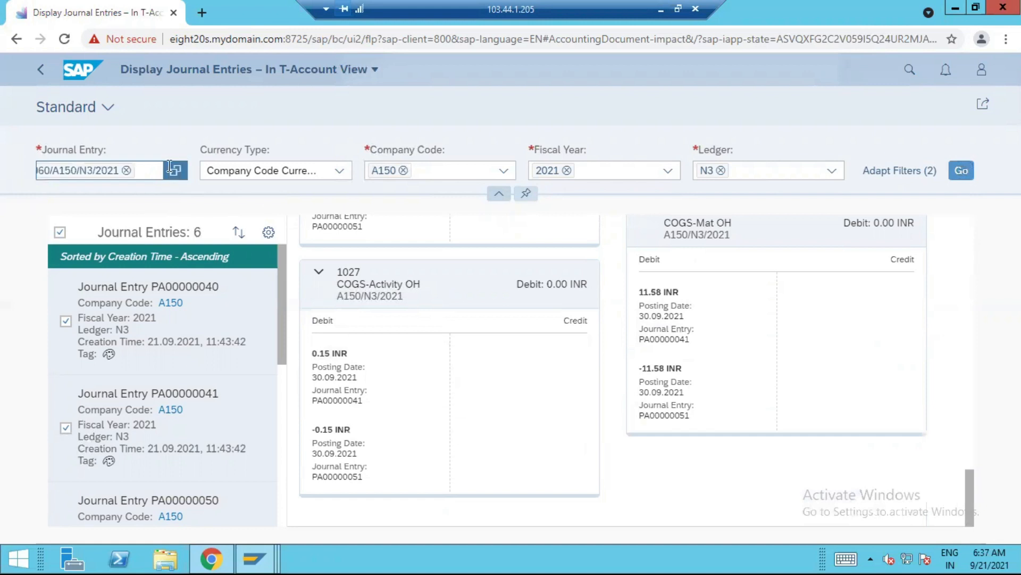
left_click(879, 477)
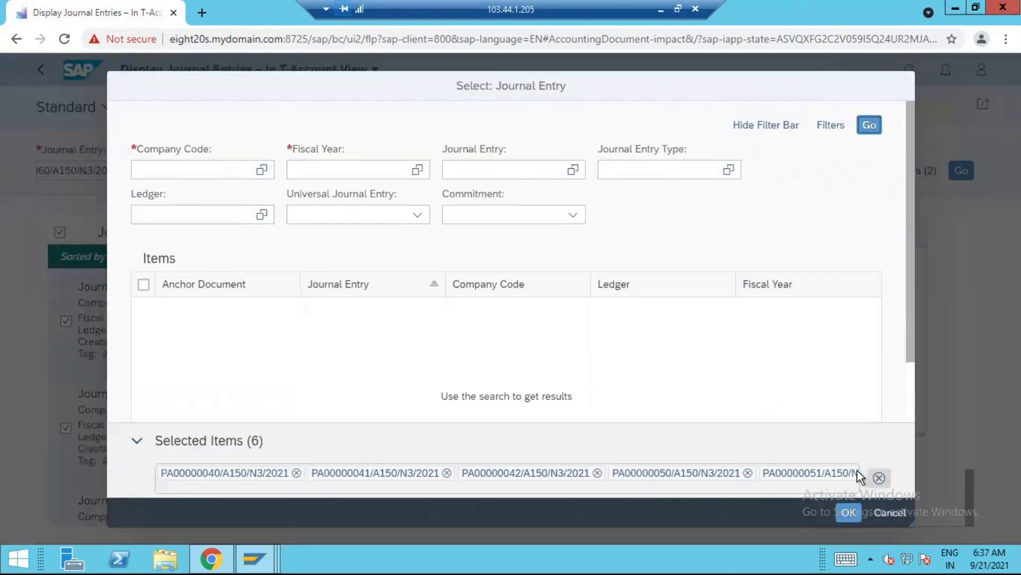
left_click(170, 168)
type("A150")
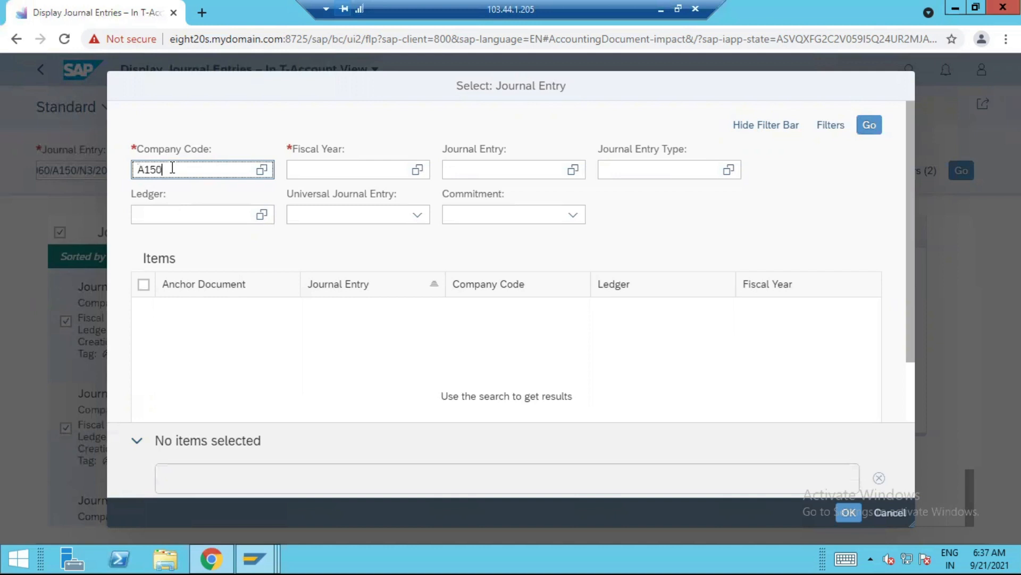
key("Tab")
type("2021")
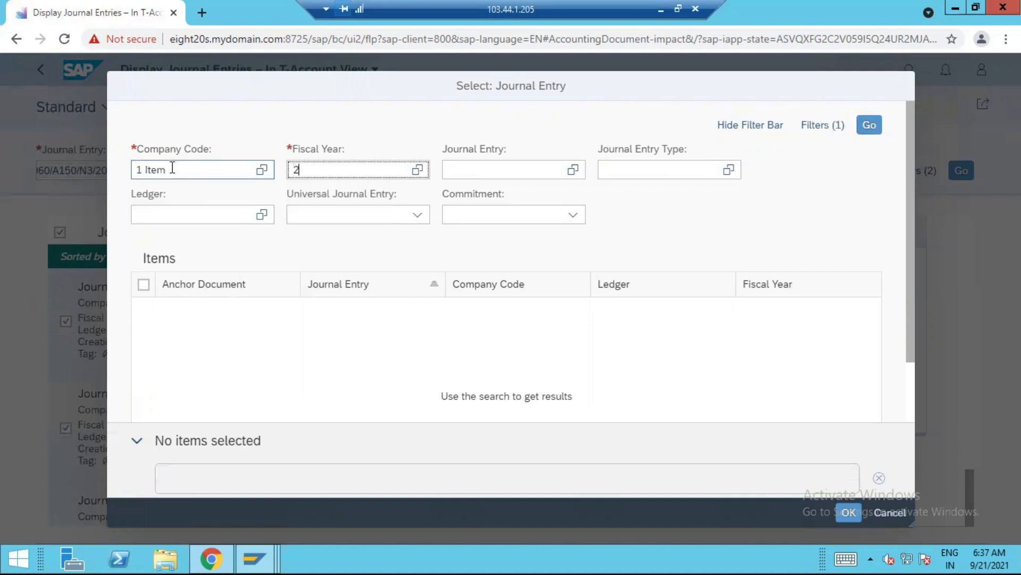
key("Tab")
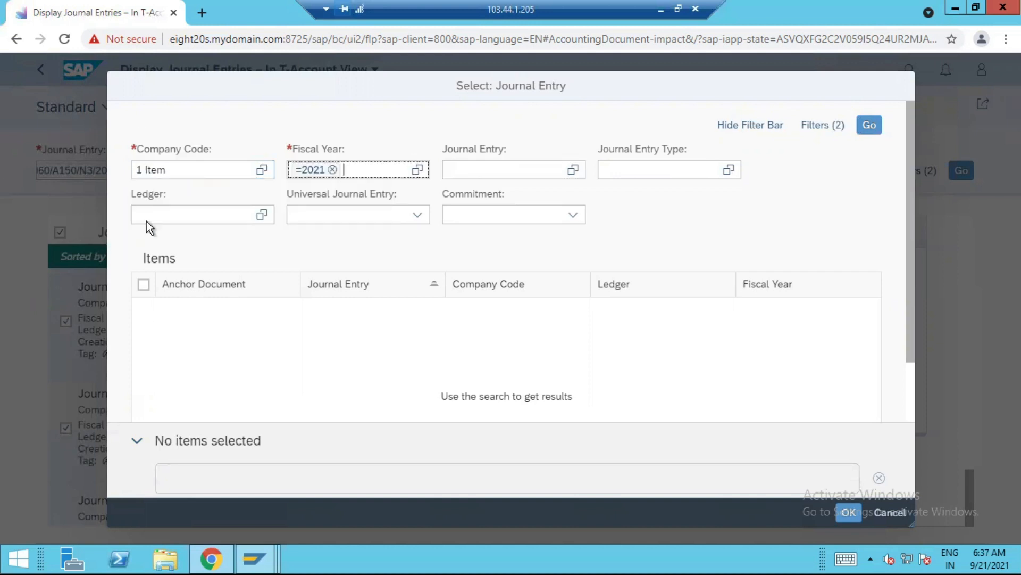
left_click(149, 216)
type("0L")
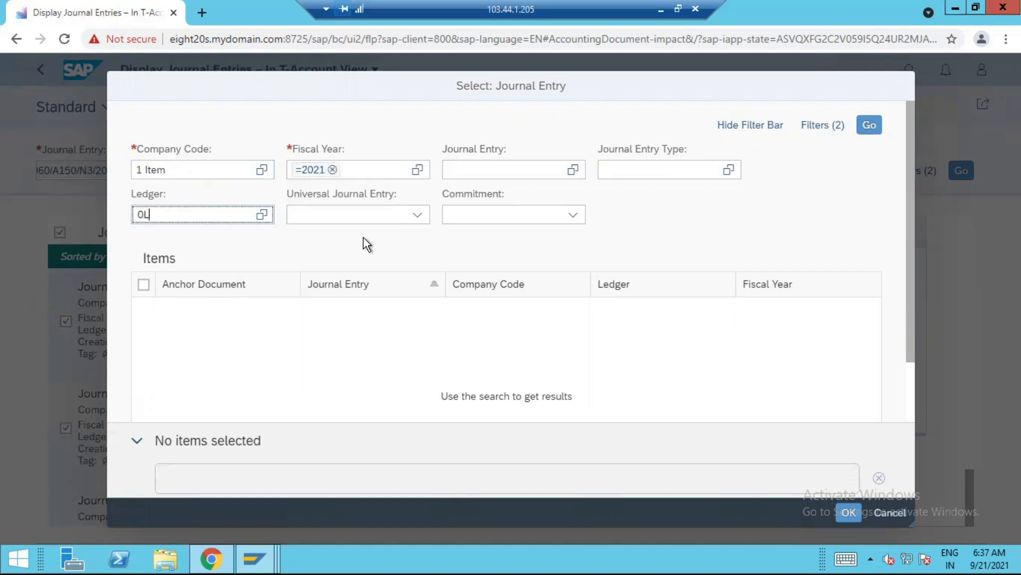
left_click(173, 292)
left_click(869, 125)
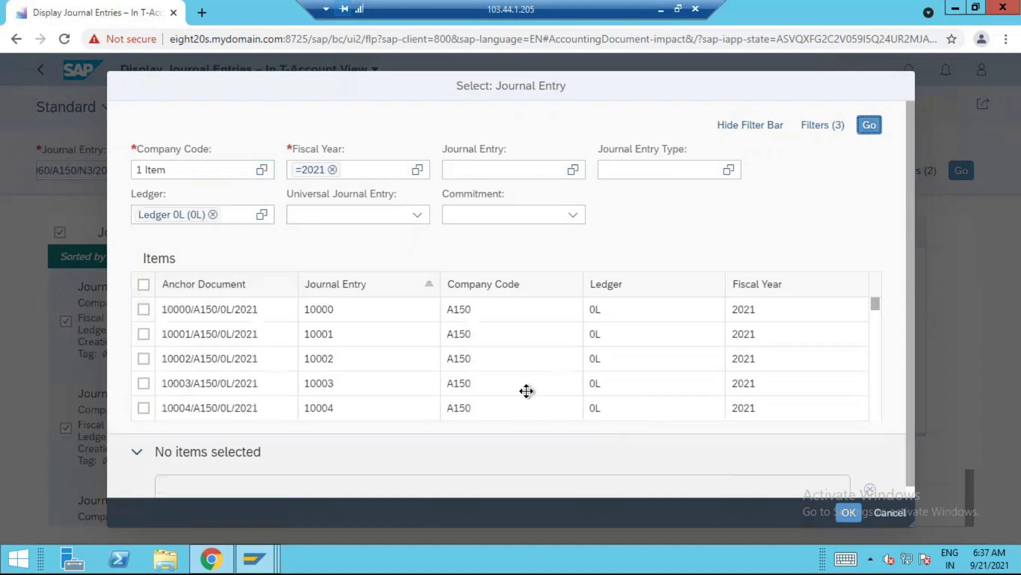
Look up the actual document numbers for Sales account 1004 and COGS account 1008 in the SAP line item display
left_click(277, 560)
left_click(752, 482)
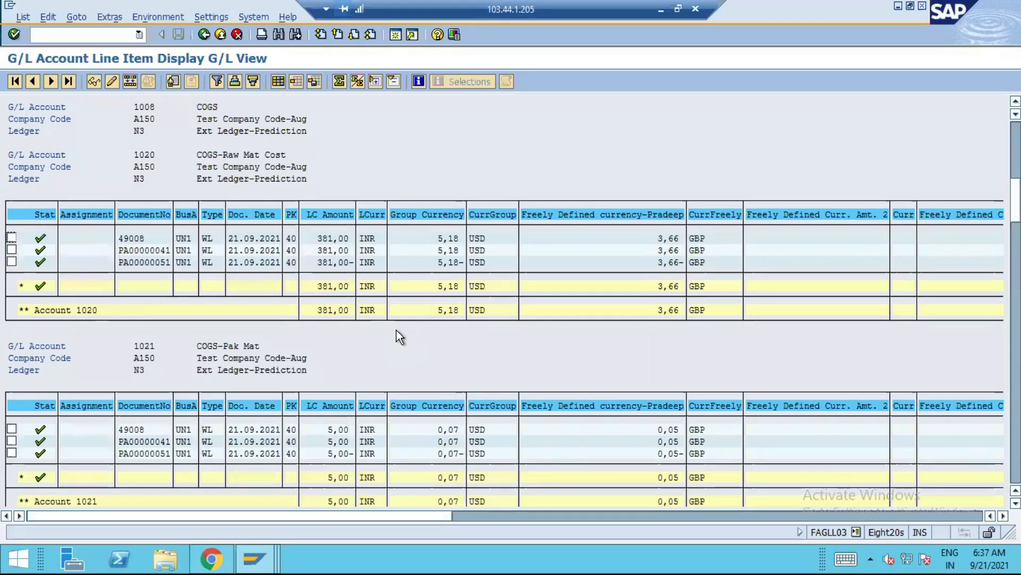
scroll(397, 329, "up", 4)
scroll(443, 317, "up", 2)
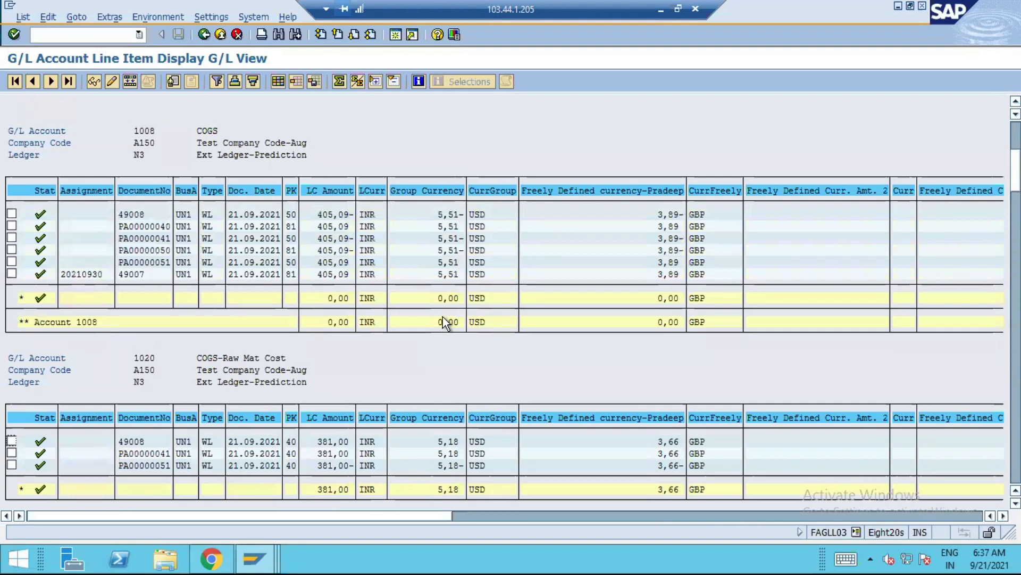
scroll(171, 288, "up", 1)
scroll(171, 288, "up", 3)
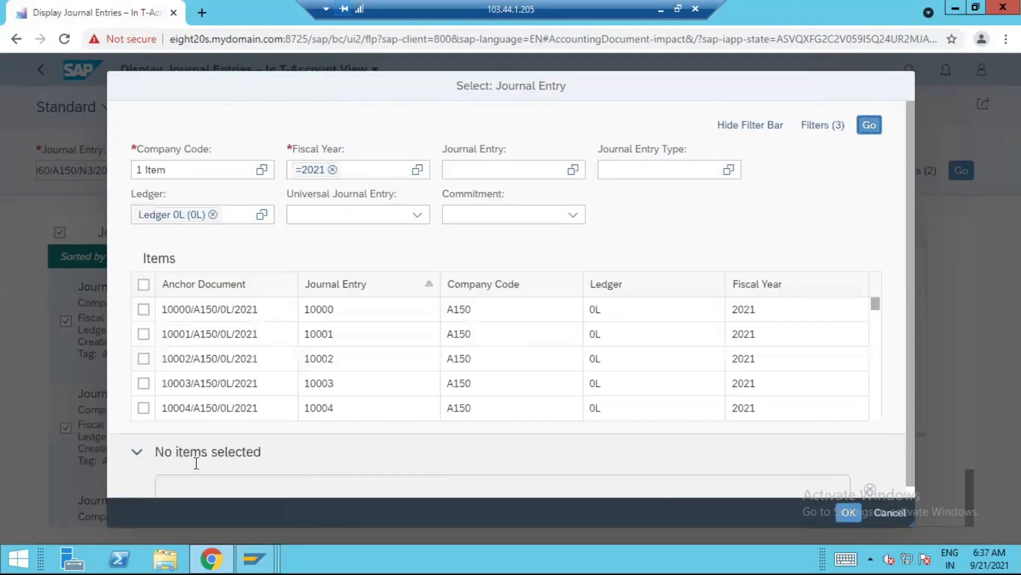
scroll(222, 368, "down", 3)
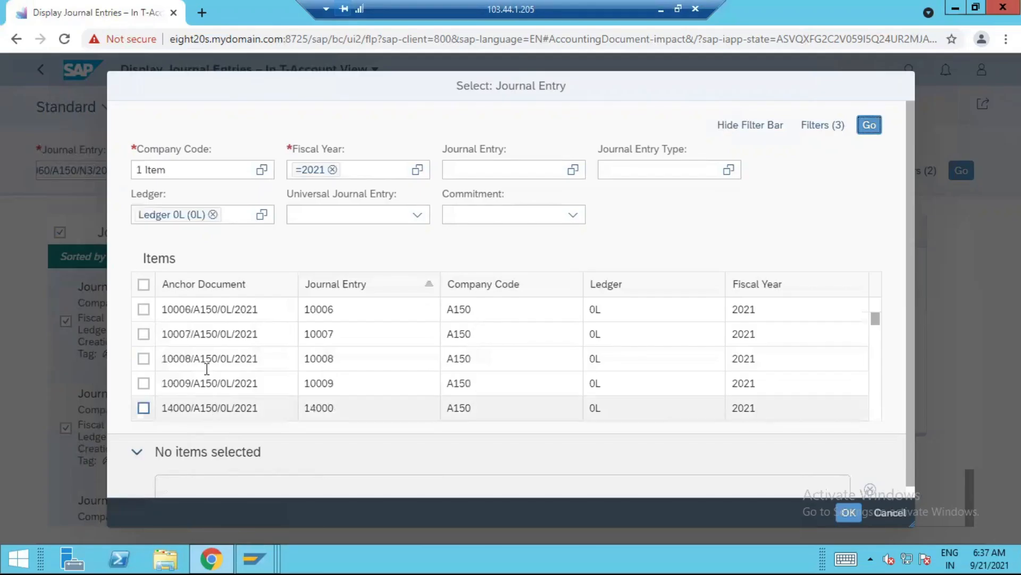
Select journal entries 14005 and 49008 of ledger 0L in Chrome and load their T-account view
scroll(203, 372, "down", 2)
scroll(202, 376, "down", 3)
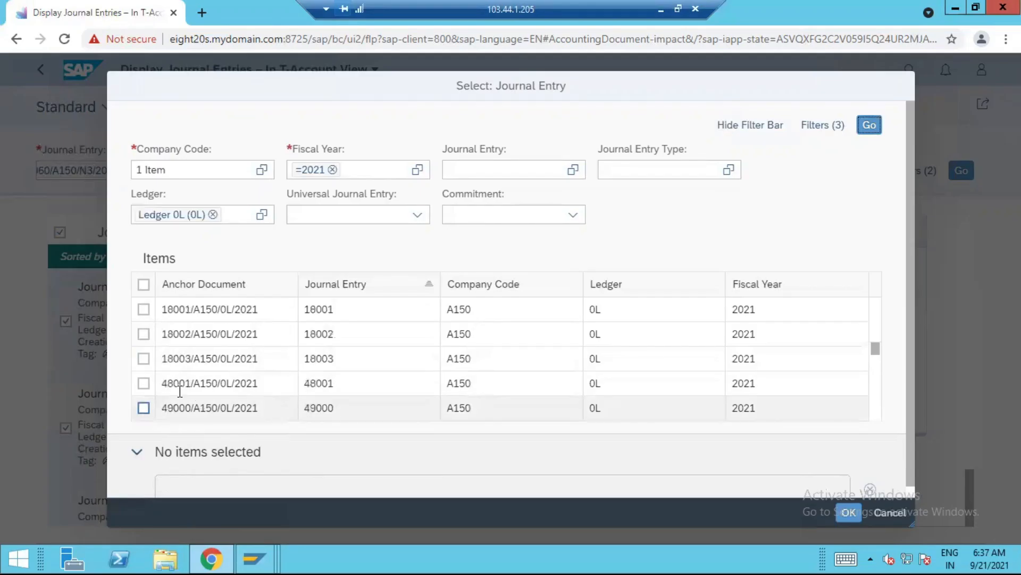
scroll(185, 346, "up", 1)
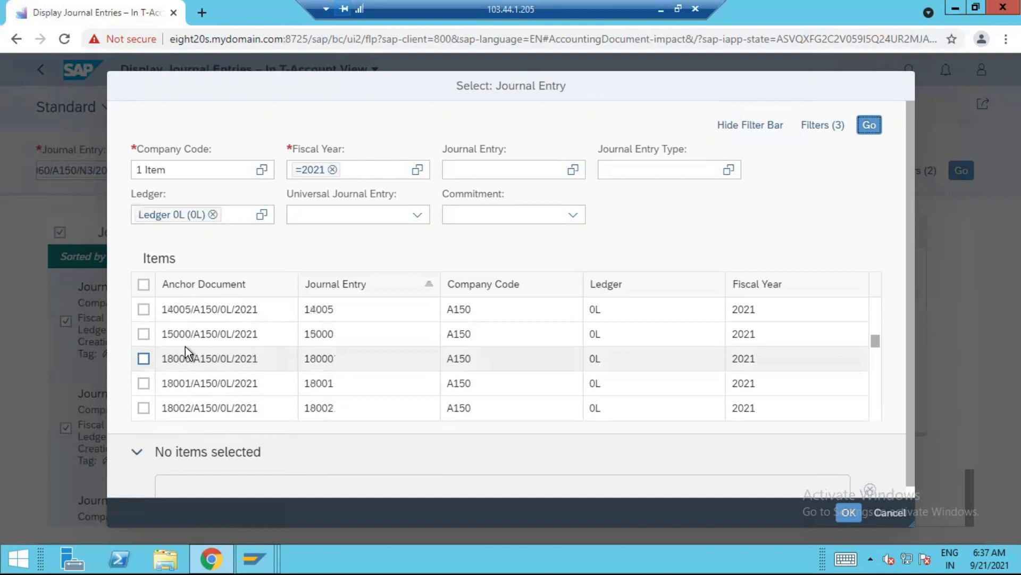
left_click(145, 311)
scroll(221, 386, "down", 5)
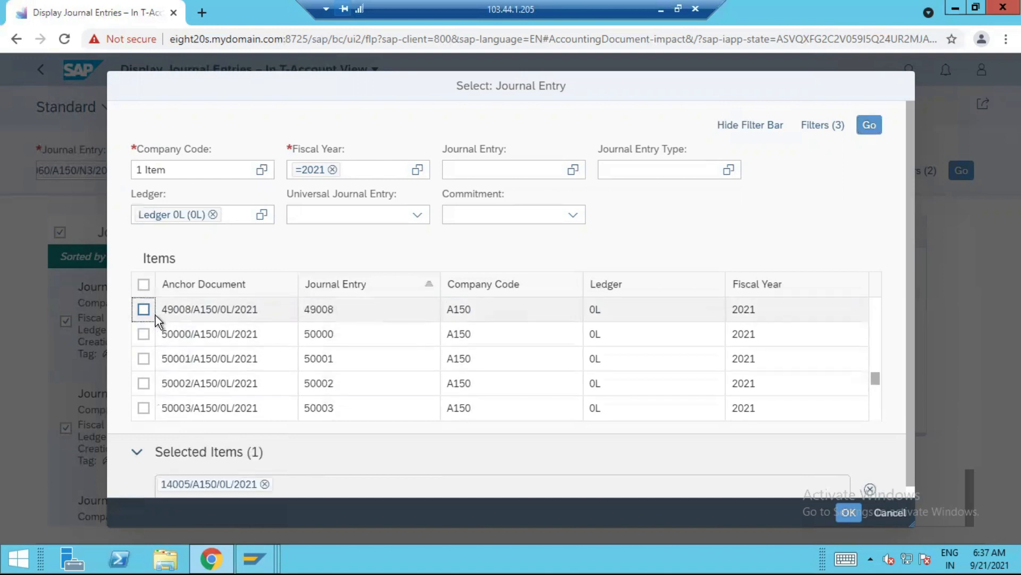
left_click(142, 310)
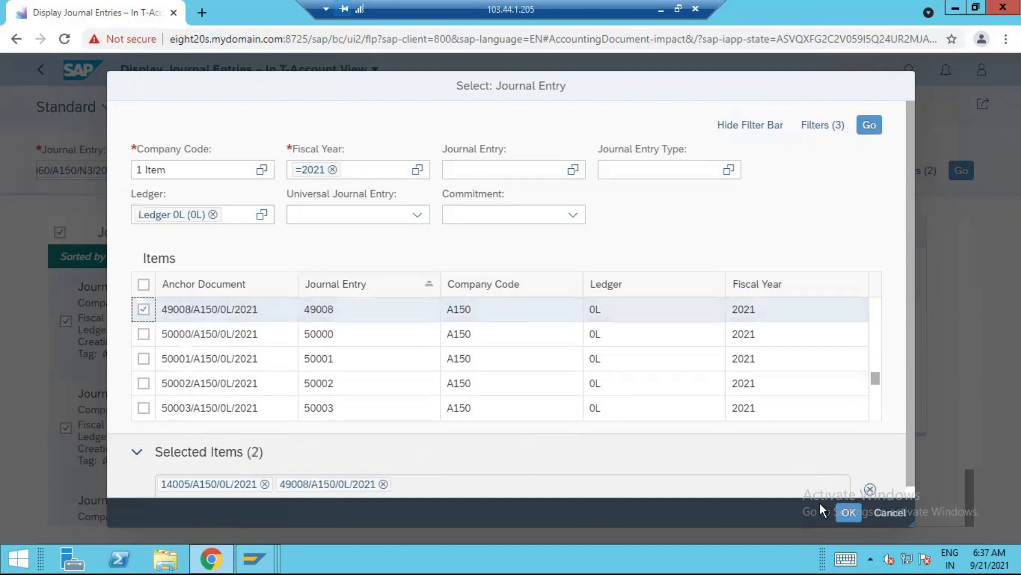
left_click(849, 513)
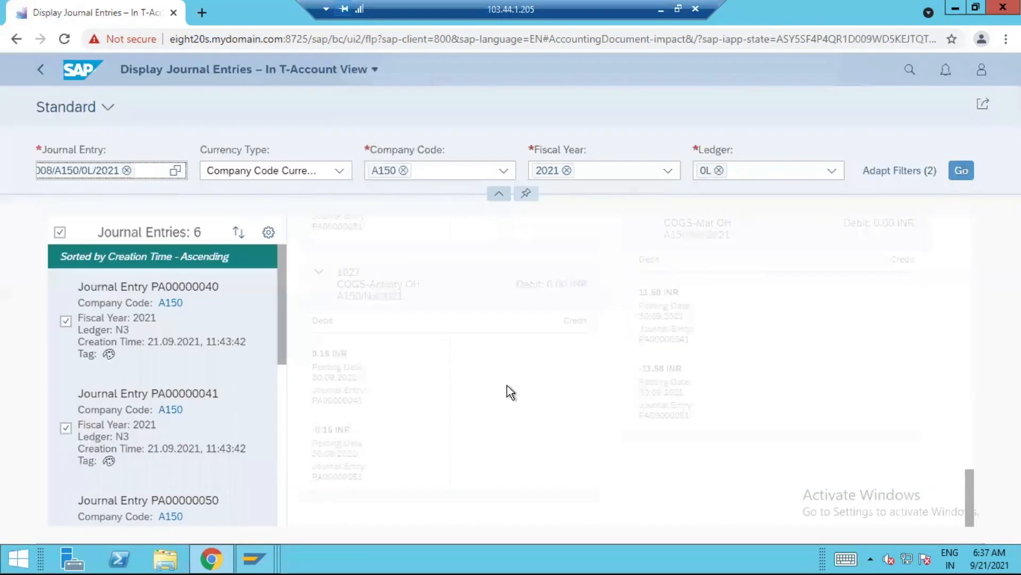
left_click(963, 171)
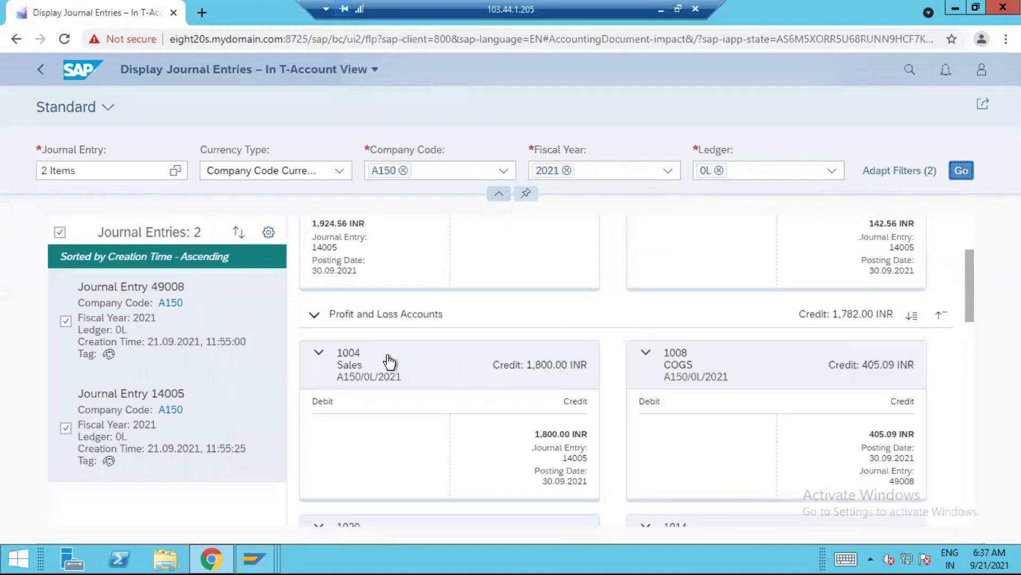
Review the actual postings of the balance sheet and profit and loss T-accounts in ledger 0L and collapse the filter header
scroll(412, 304, "up", 3)
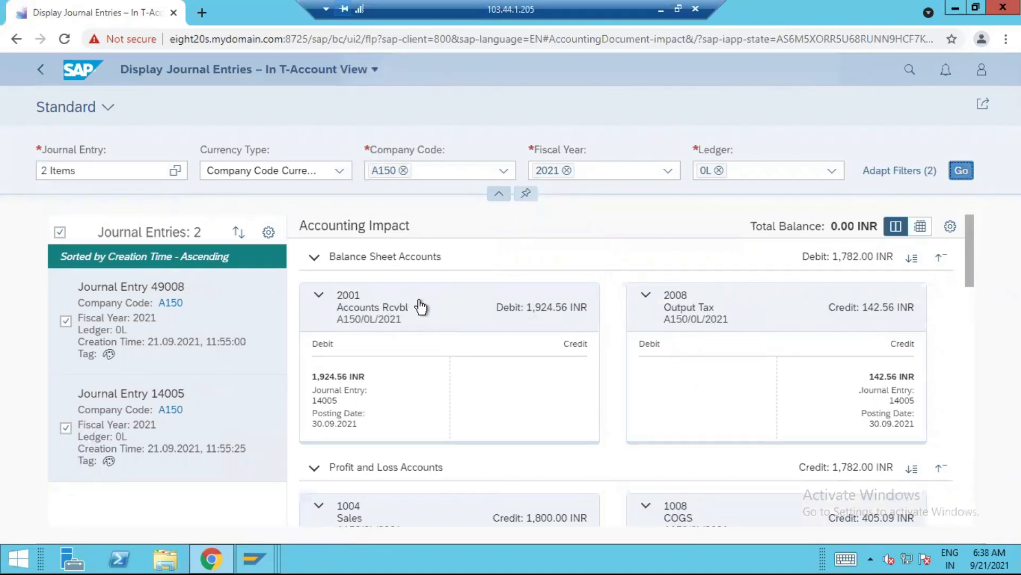
scroll(455, 402, "down", 3)
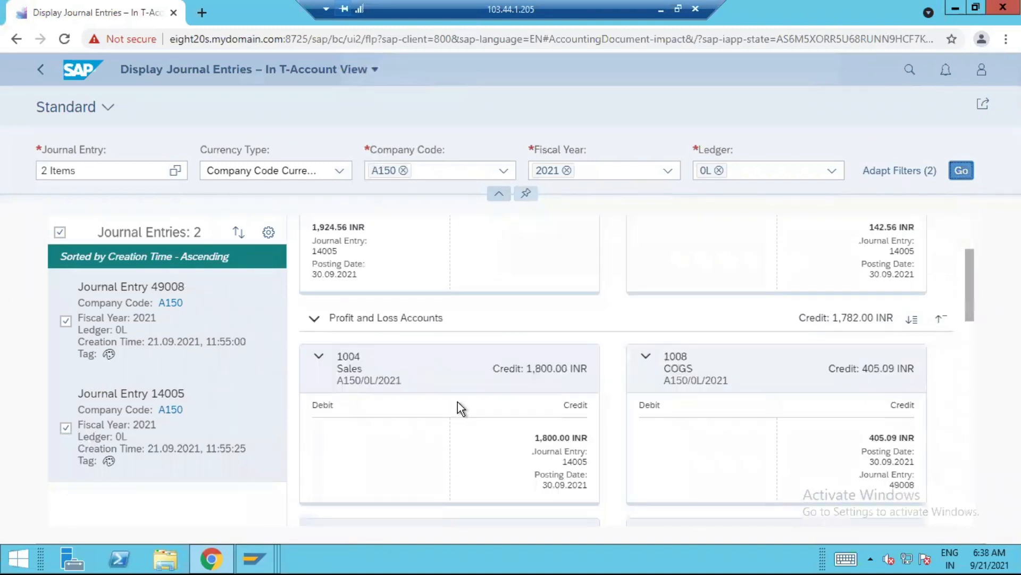
scroll(457, 401, "down", 3)
scroll(458, 403, "down", 12)
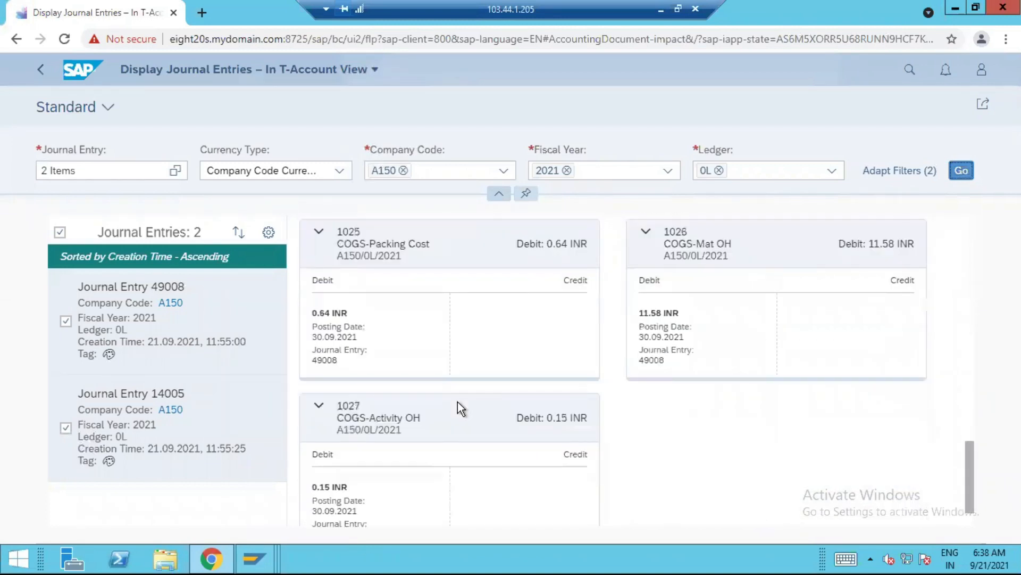
scroll(460, 409, "down", 2)
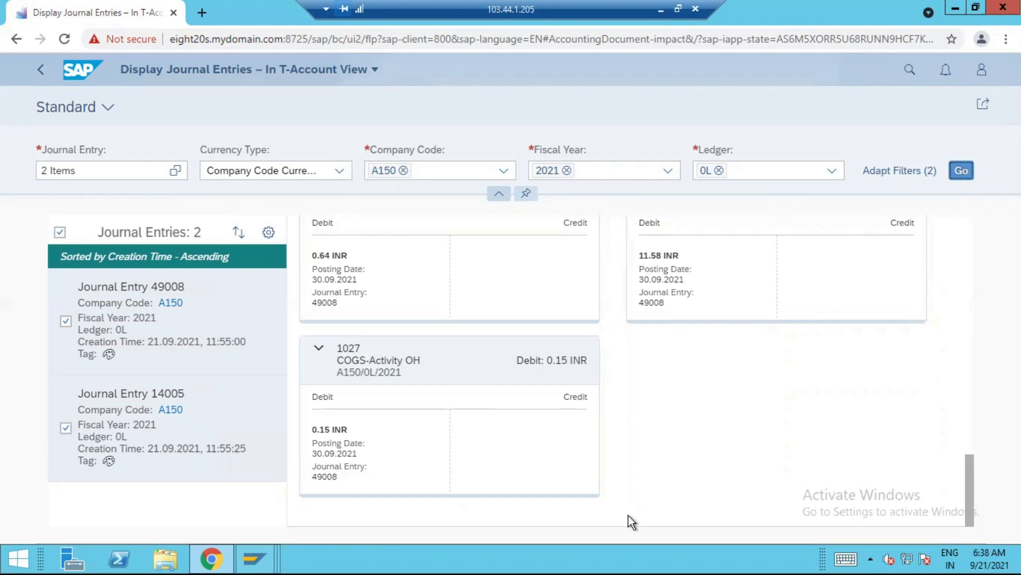
left_click(754, 119)
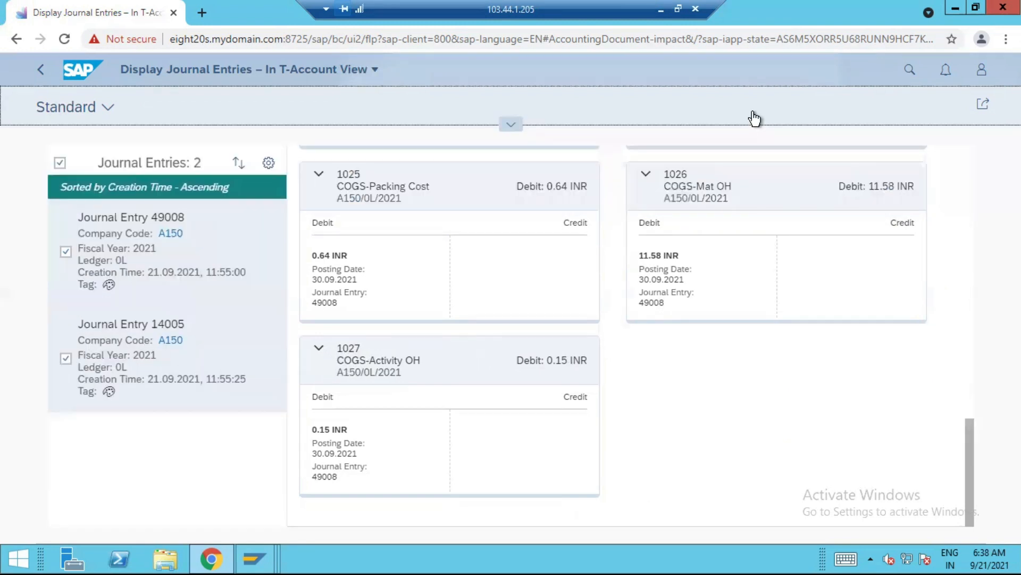